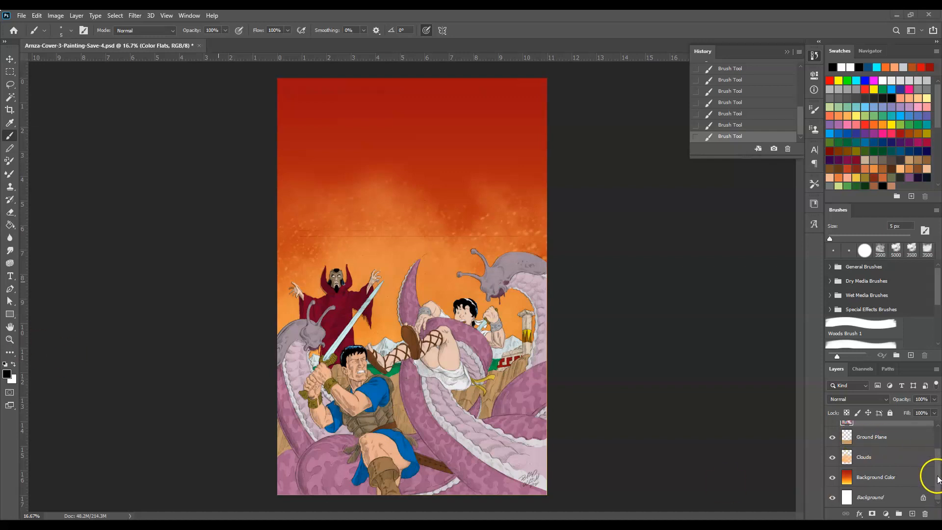
- Check the artwork without the Pencils layer, restore its visibility and fully lock that layer
{"action": "left_click_drag", "start_coordinate": [939, 464], "coordinate": [939, 427]}
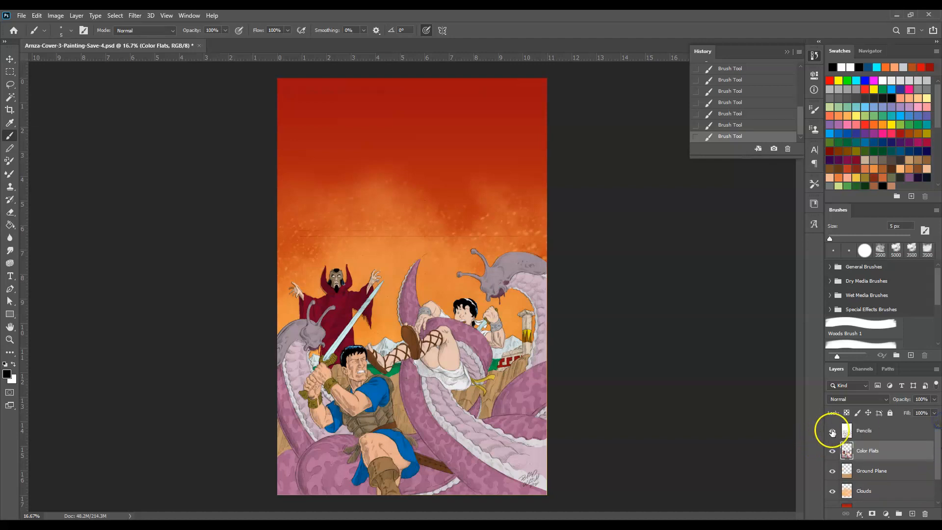
{"action": "left_click", "coordinate": [833, 431]}
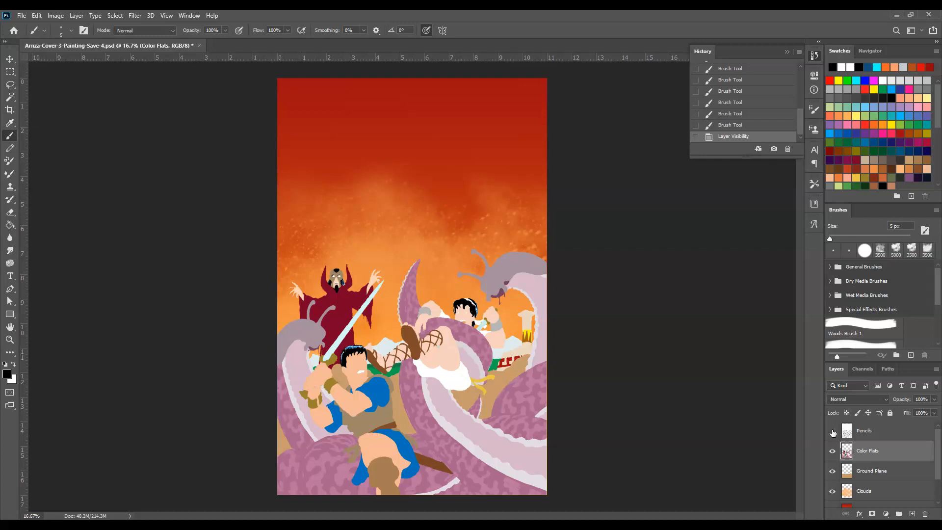
{"action": "left_click", "coordinate": [833, 431]}
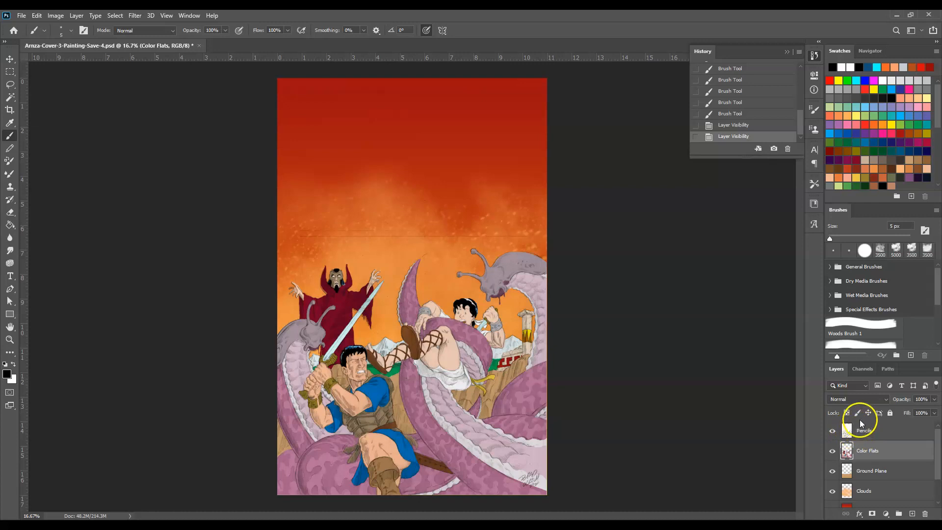
{"action": "left_click", "coordinate": [875, 434]}
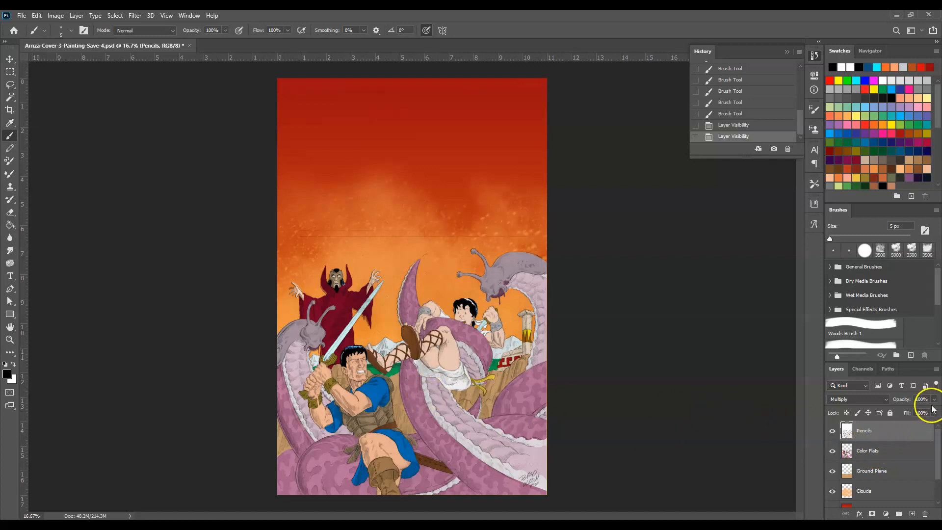
{"action": "left_click", "coordinate": [890, 412]}
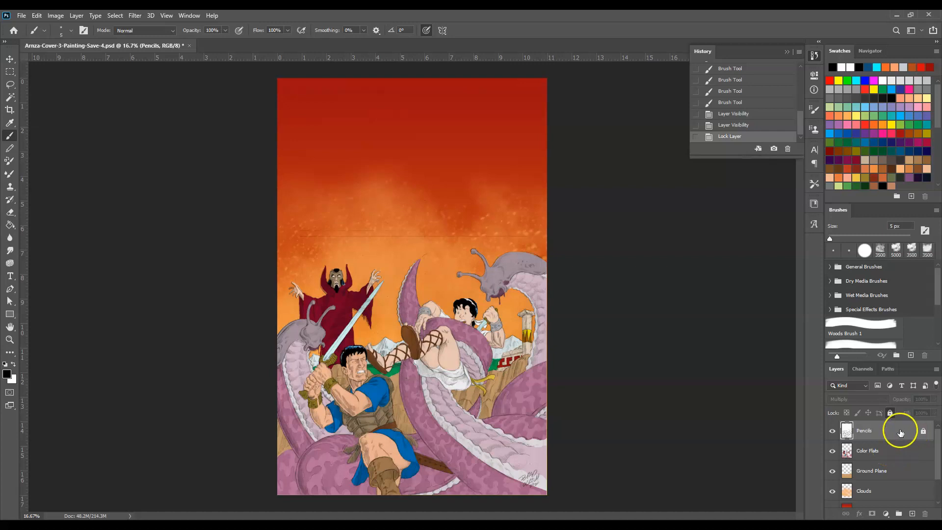
- Compare the color flats with and without the pencil lines by hiding and showing the Pencils layer
{"action": "left_click", "coordinate": [833, 431]}
{"action": "left_click", "coordinate": [832, 432]}
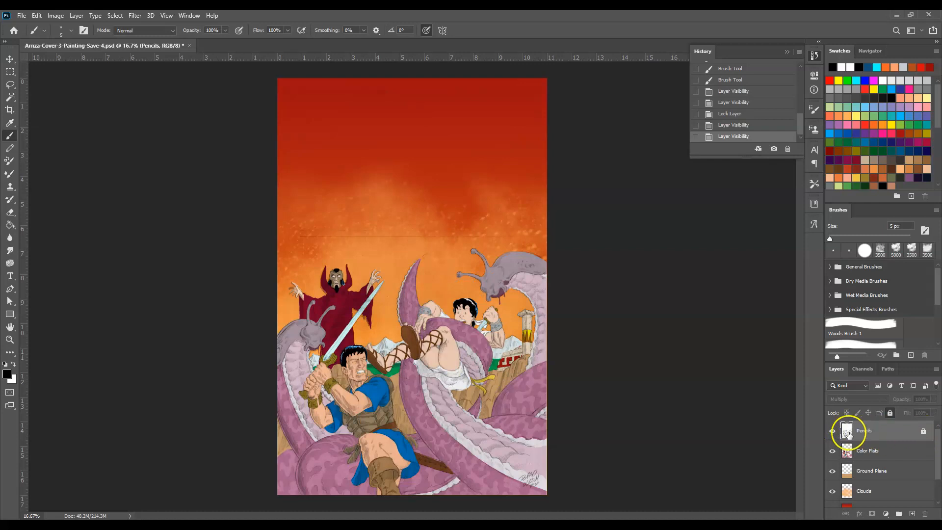
{"action": "left_click", "coordinate": [833, 432]}
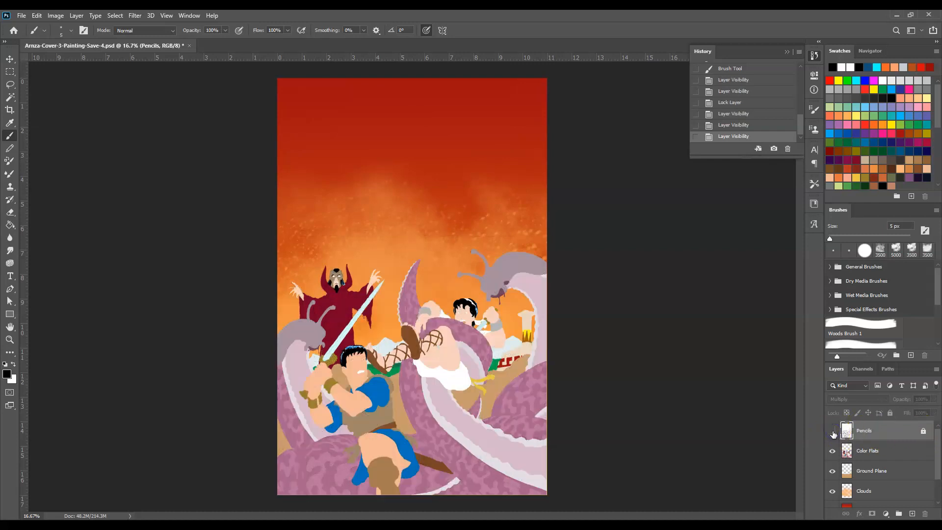
{"action": "left_click", "coordinate": [833, 431]}
- With the Pencils layer hidden and Color Flats selected, sample the swordsman's blue shirt as the foreground color
{"action": "left_click", "coordinate": [905, 454]}
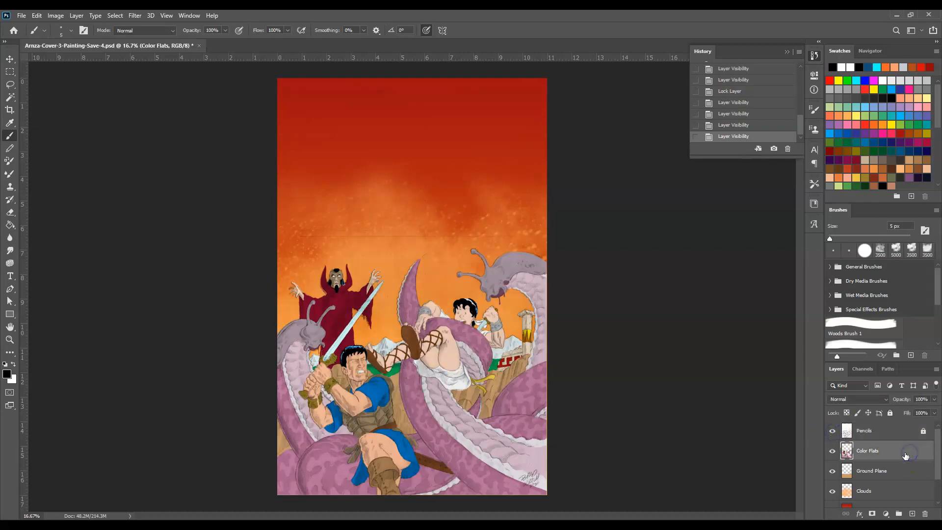
{"action": "left_click", "coordinate": [9, 339]}
{"action": "left_click_drag", "start_coordinate": [383, 398], "coordinate": [339, 369]}
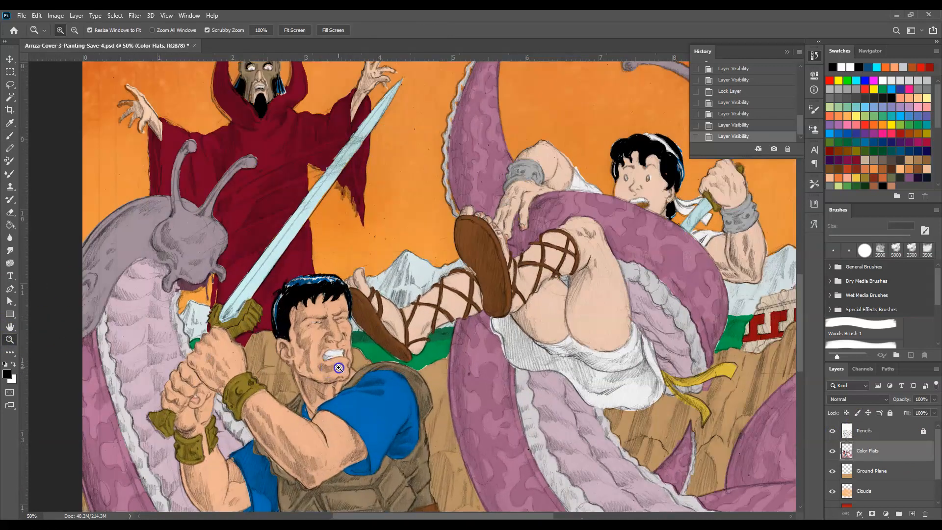
{"action": "left_click", "coordinate": [339, 369]}
{"action": "left_click", "coordinate": [333, 330]}
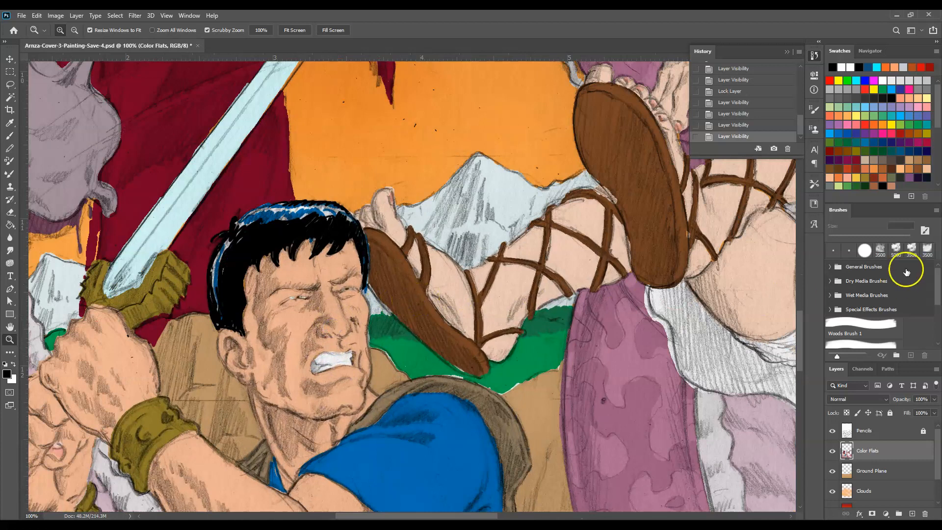
{"action": "left_click_drag", "start_coordinate": [801, 326], "coordinate": [800, 356]}
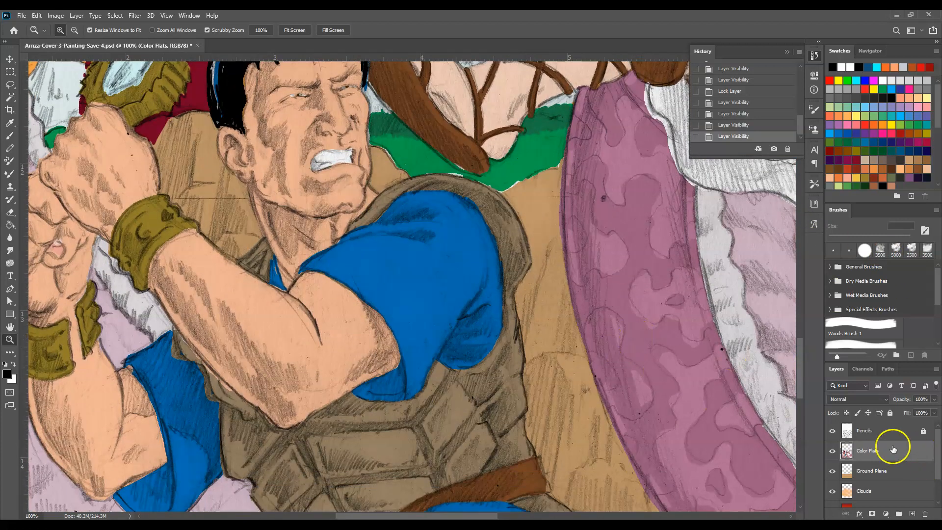
{"action": "left_click", "coordinate": [833, 431]}
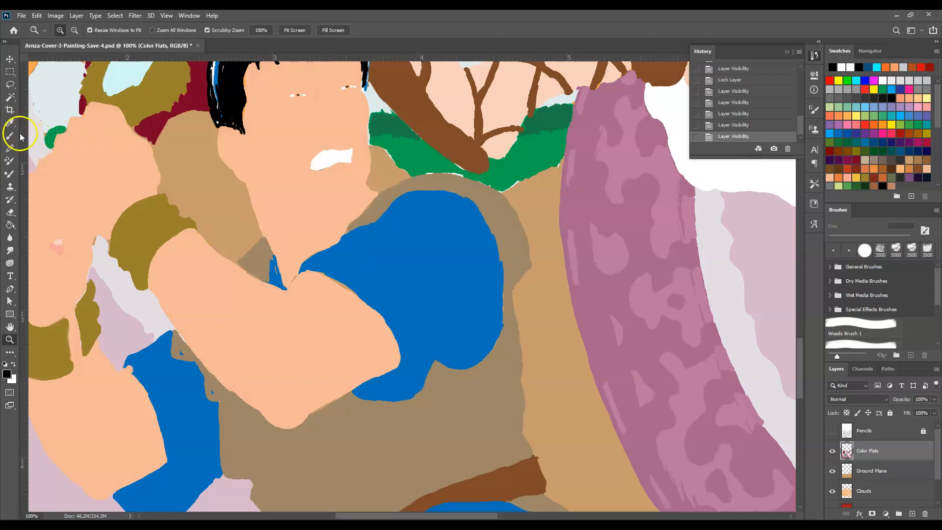
{"action": "left_click", "coordinate": [9, 122]}
{"action": "left_click", "coordinate": [382, 267]}
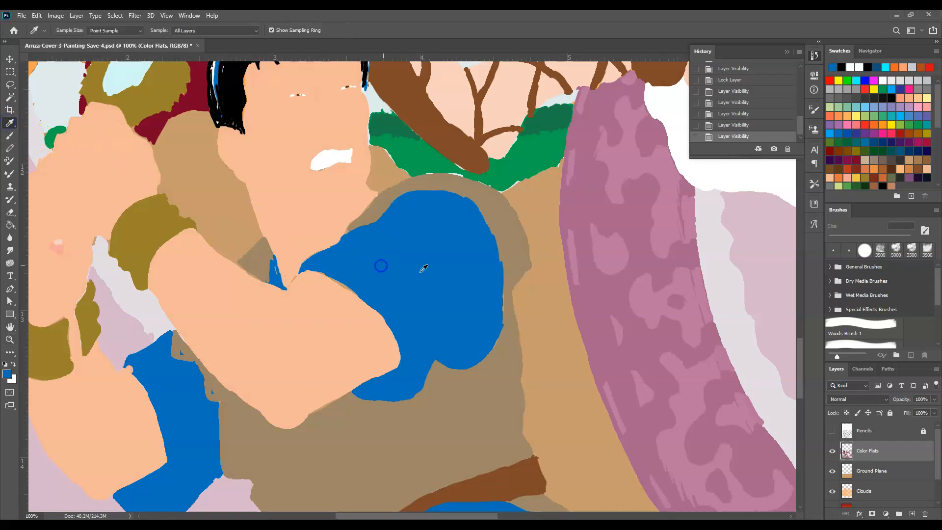
{"action": "left_click", "coordinate": [22, 16]}
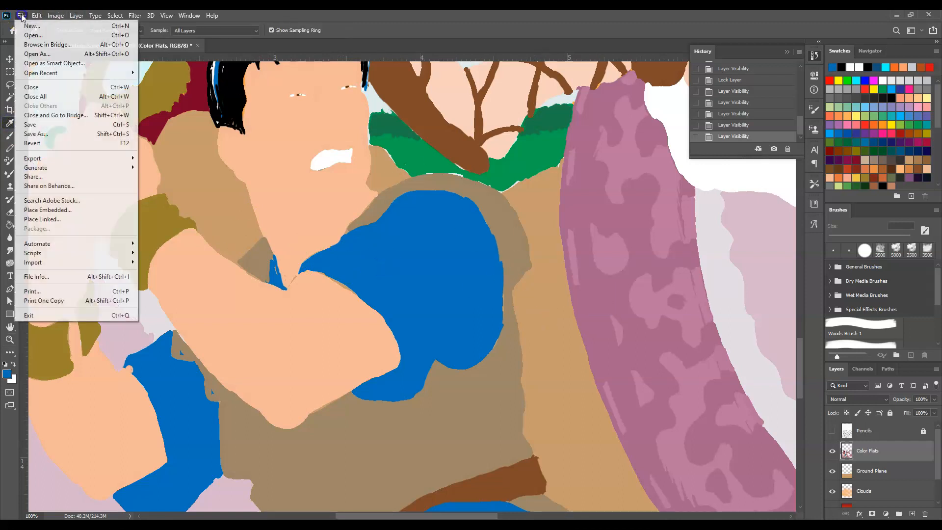
{"action": "left_click", "coordinate": [22, 16]}
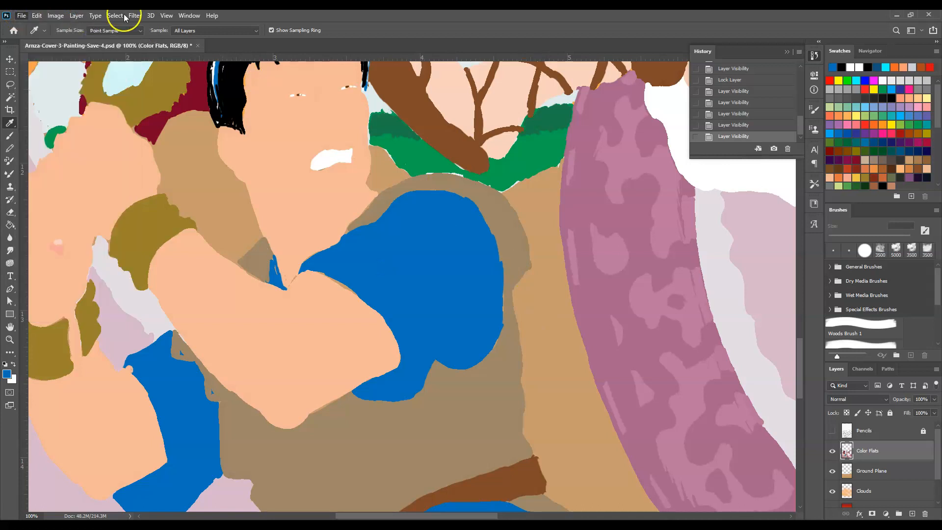
{"action": "left_click", "coordinate": [213, 15]}
{"action": "left_click", "coordinate": [353, 15]}
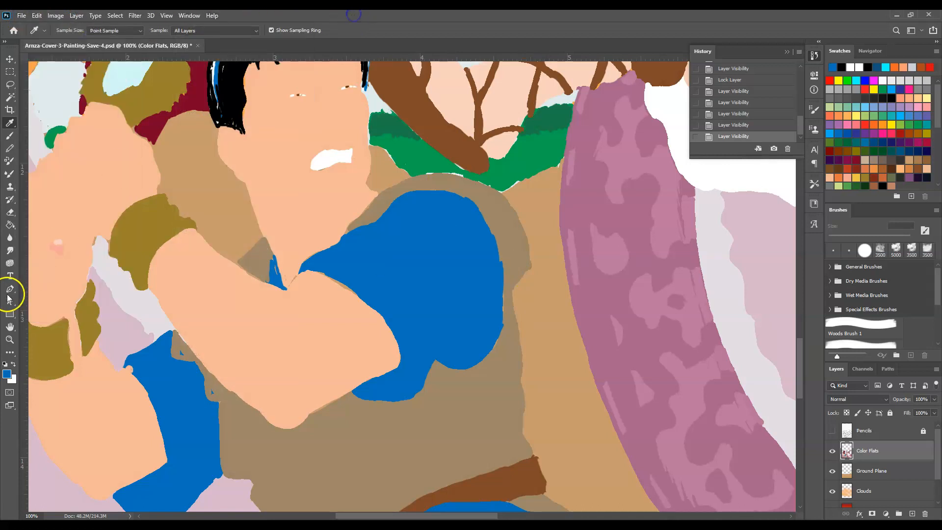
- Make the shirt's flat blue both the foreground and the background color
{"action": "left_click", "coordinate": [13, 364]}
{"action": "left_click", "coordinate": [459, 250]}
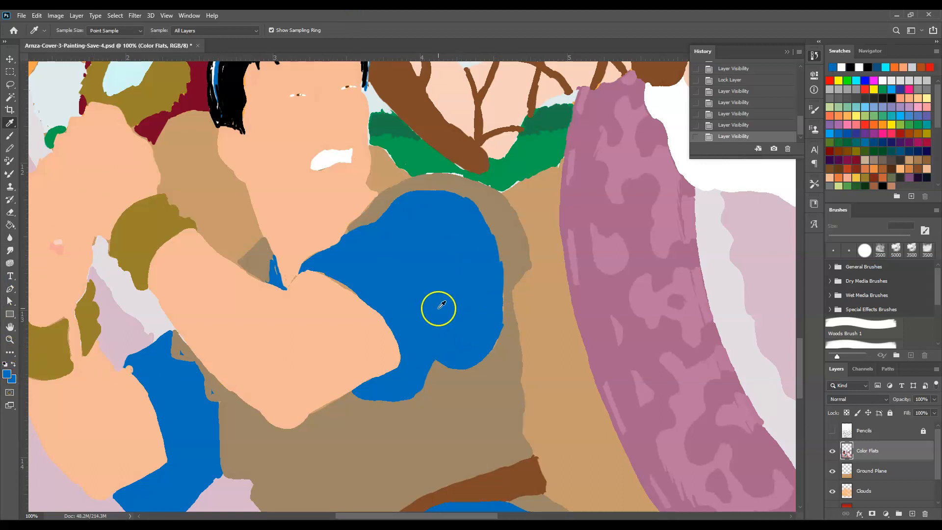
{"action": "left_click_drag", "start_coordinate": [440, 303], "coordinate": [410, 321]}
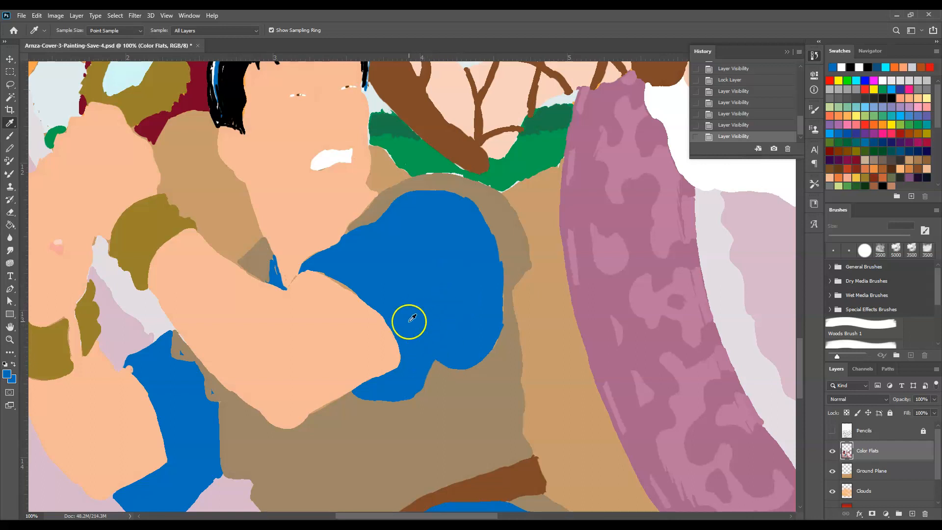
- Set the foreground color to a darker shade of the shirt blue, hex 014e7f
{"action": "left_click", "coordinate": [17, 376]}
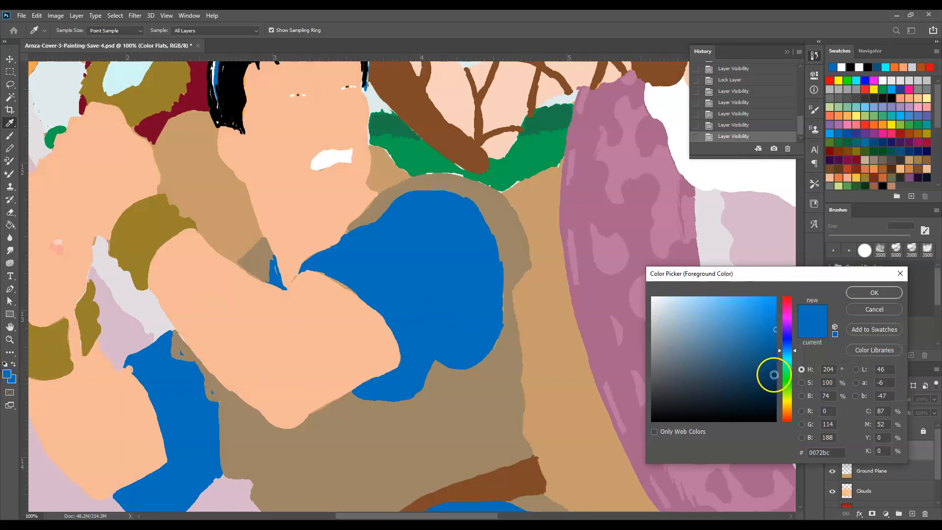
{"action": "left_click_drag", "start_coordinate": [787, 277], "coordinate": [521, 149]}
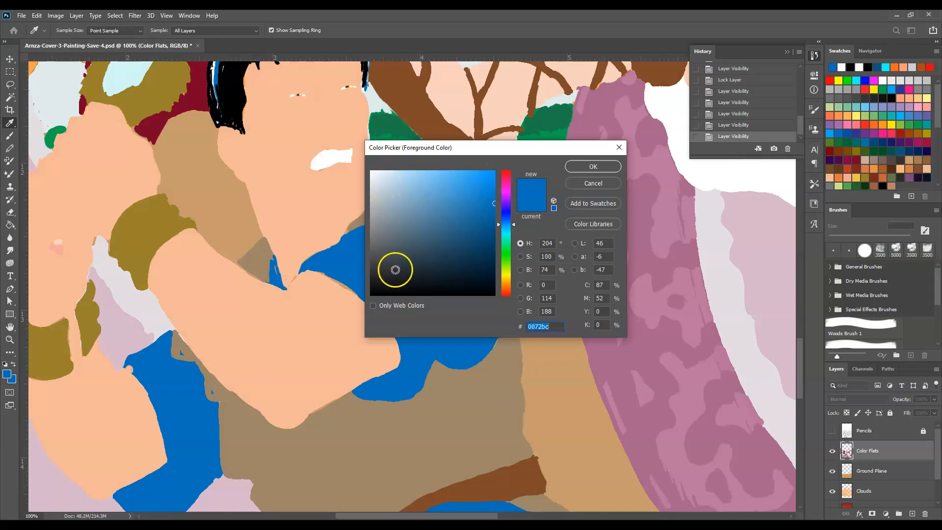
{"action": "left_click", "coordinate": [494, 233]}
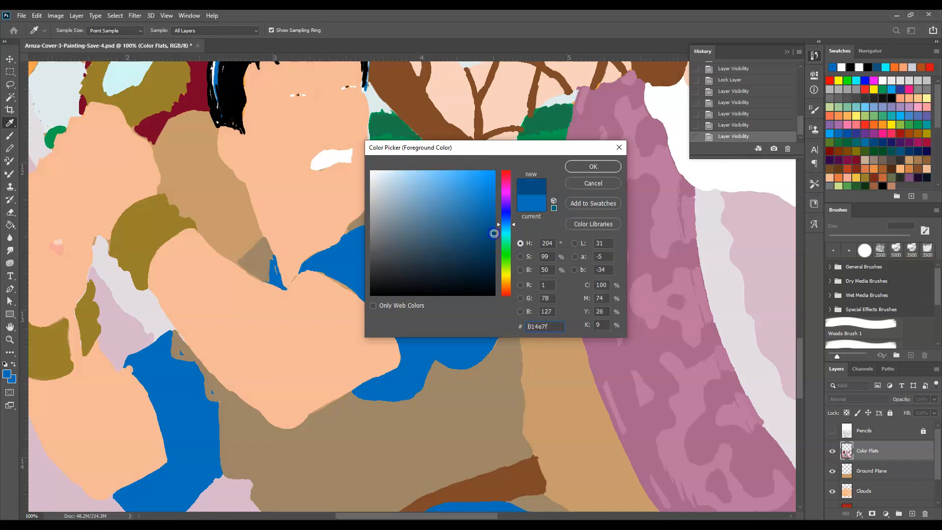
{"action": "left_click", "coordinate": [592, 167]}
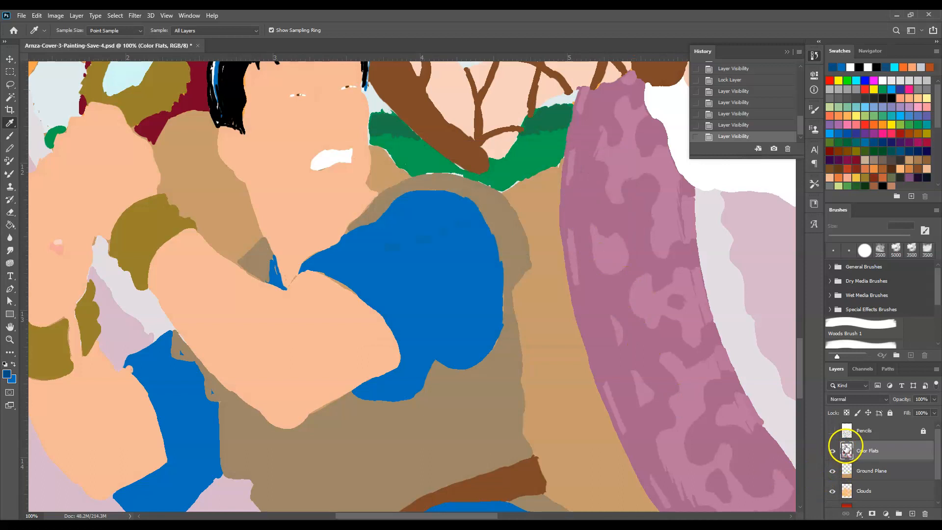
- Save the dark blue foreground color as a swatch named "Dex Shirt Shade", also adding it to the current library
{"action": "left_click_drag", "start_coordinate": [939, 117], "coordinate": [938, 178]}
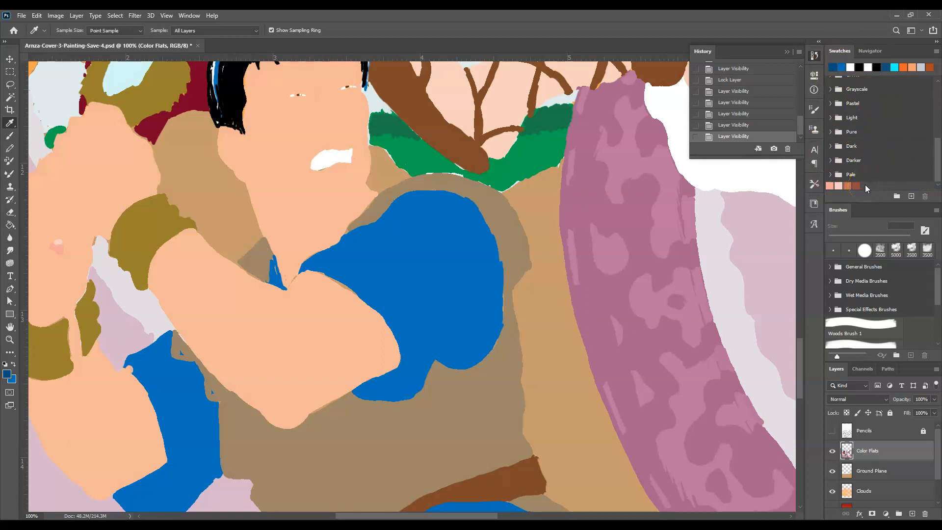
{"action": "left_click", "coordinate": [911, 196]}
{"action": "left_click", "coordinate": [912, 196]}
{"action": "left_click", "coordinate": [912, 197]}
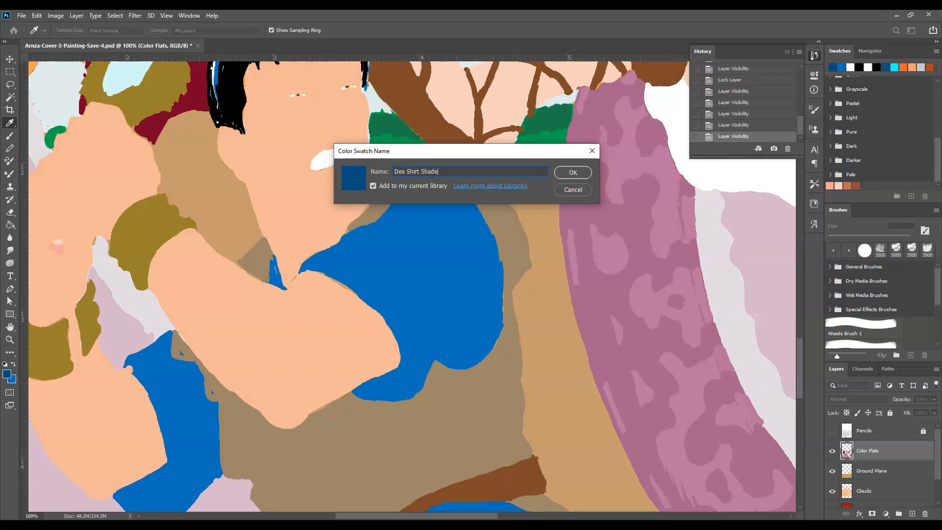
{"action": "left_click", "coordinate": [571, 171]}
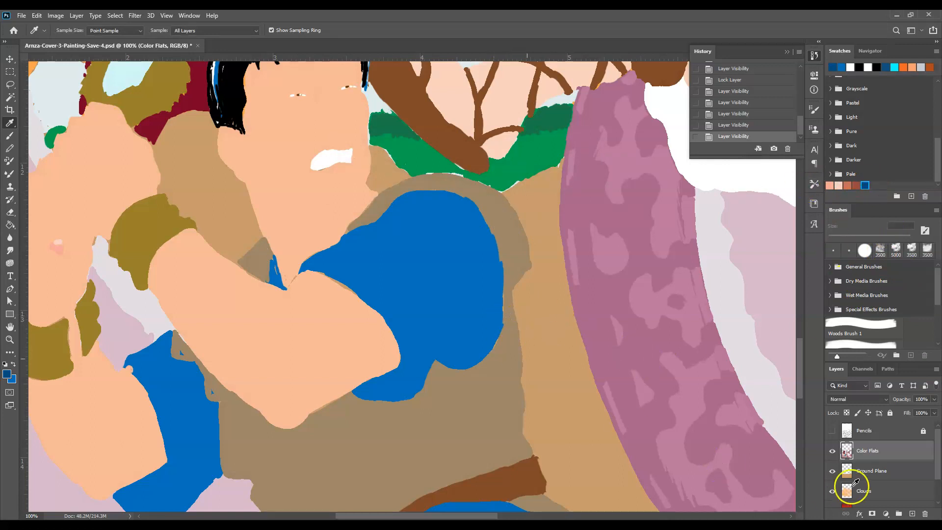
- Show the Pencils layer again and activate the Brush tool, clearing the Libraries display off the canvas
{"action": "left_click", "coordinate": [832, 431]}
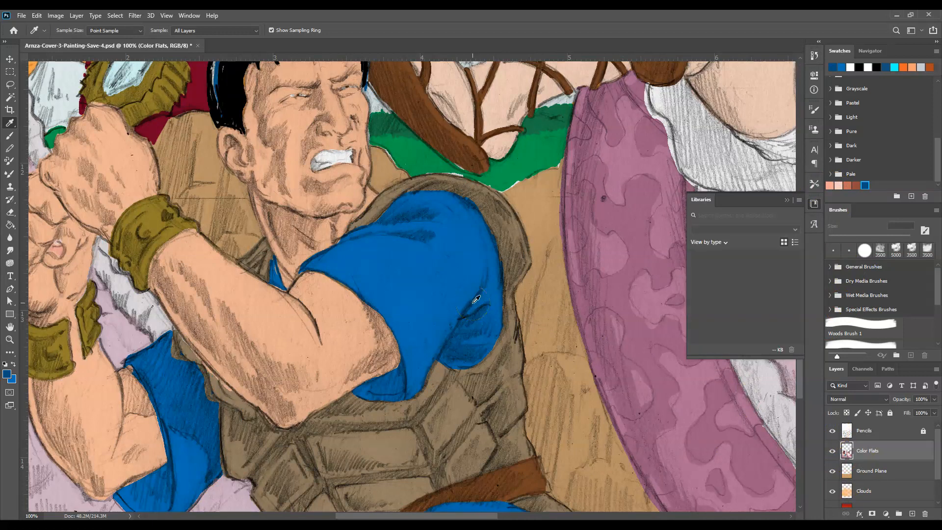
{"action": "left_click", "coordinate": [10, 137]}
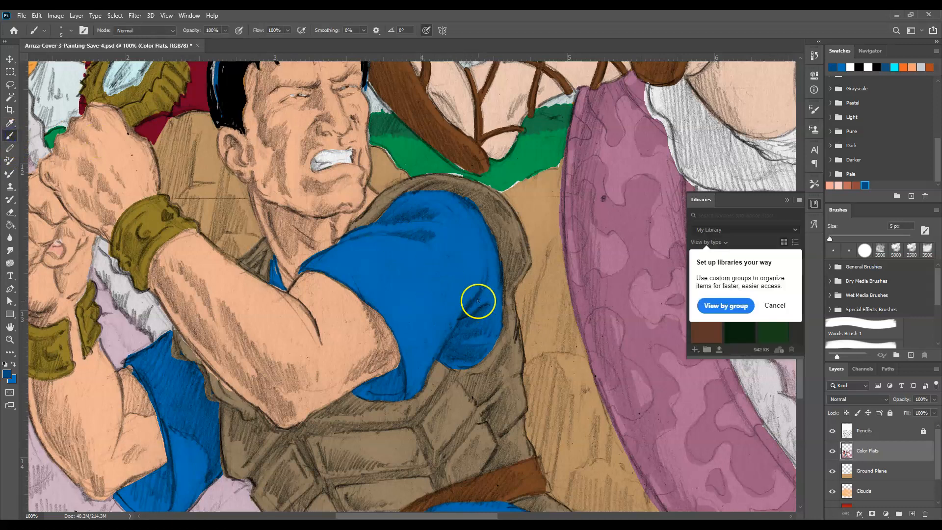
{"action": "left_click", "coordinate": [786, 201]}
{"action": "mouse_move", "coordinate": [488, 208]}
{"action": "left_mouse_down"}
{"action": "mouse_move", "coordinate": [468, 237]}
{"action": "mouse_move", "coordinate": [467, 293]}
{"action": "left_mouse_up"}
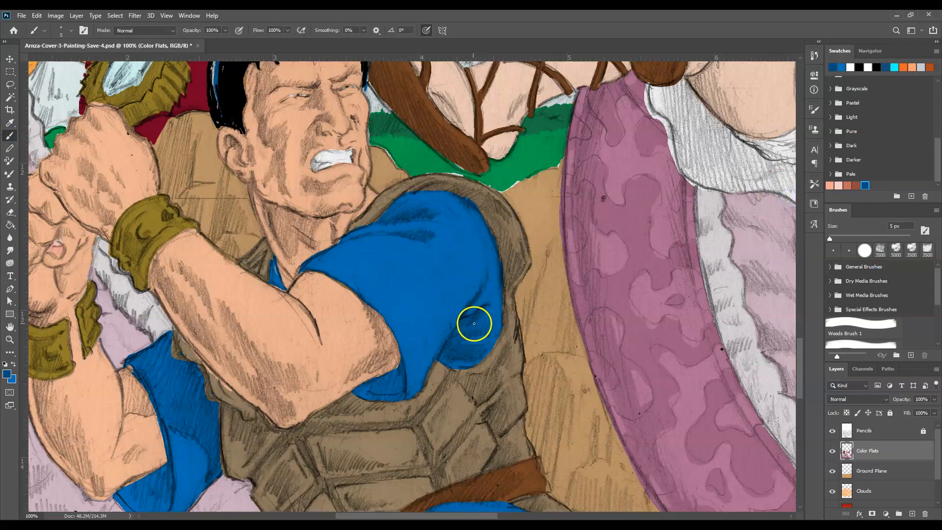
{"action": "left_click", "coordinate": [9, 123]}
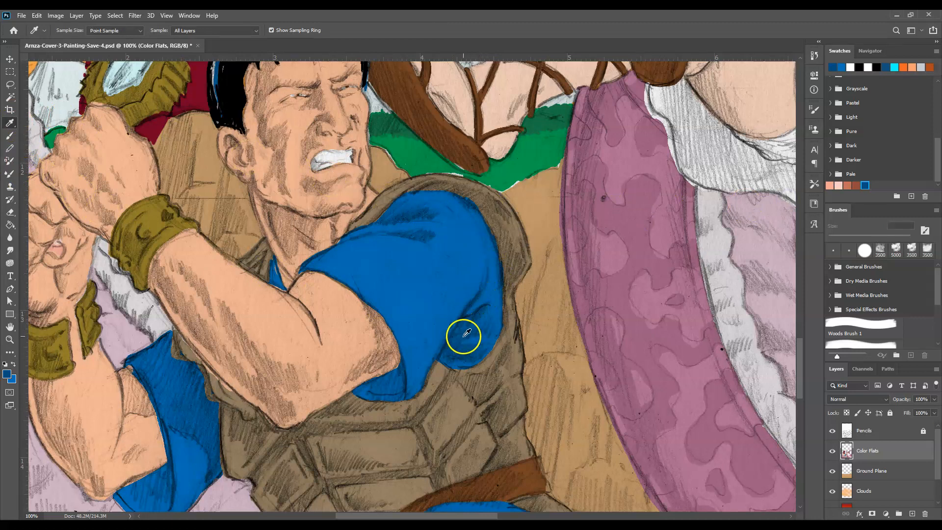
{"action": "left_click_drag", "start_coordinate": [466, 333], "coordinate": [466, 327]}
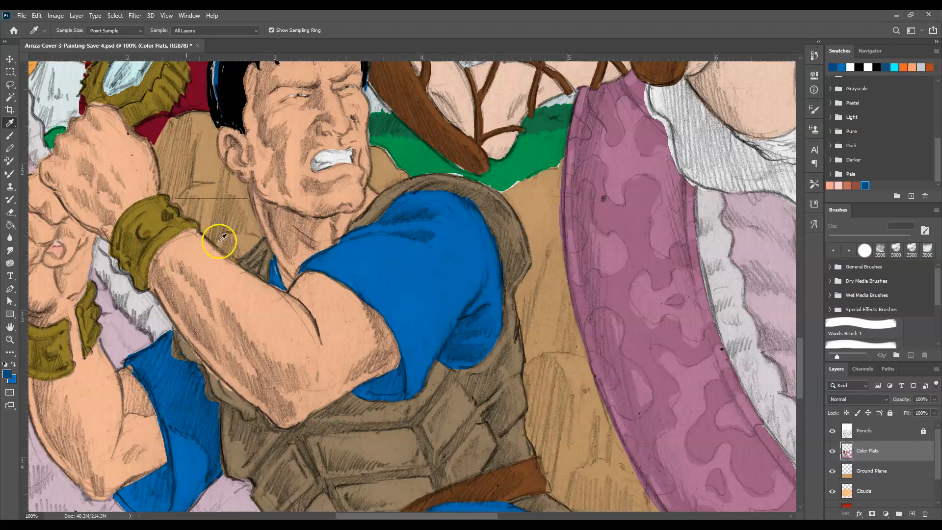
{"action": "left_click", "coordinate": [10, 137]}
- Unlock the Pencils layer and lower its opacity to about 50%
{"action": "left_click", "coordinate": [892, 431]}
{"action": "left_click", "coordinate": [924, 431]}
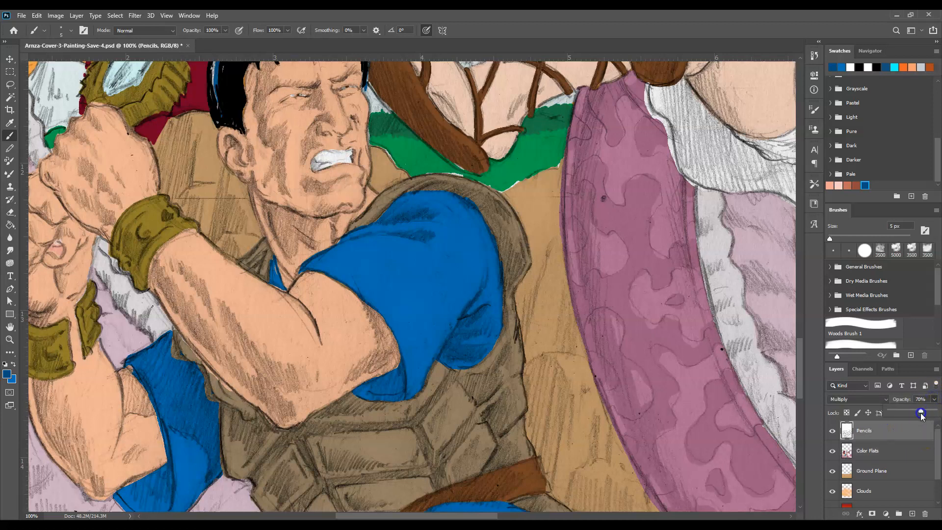
{"action": "left_click_drag", "start_coordinate": [923, 414], "coordinate": [918, 416]}
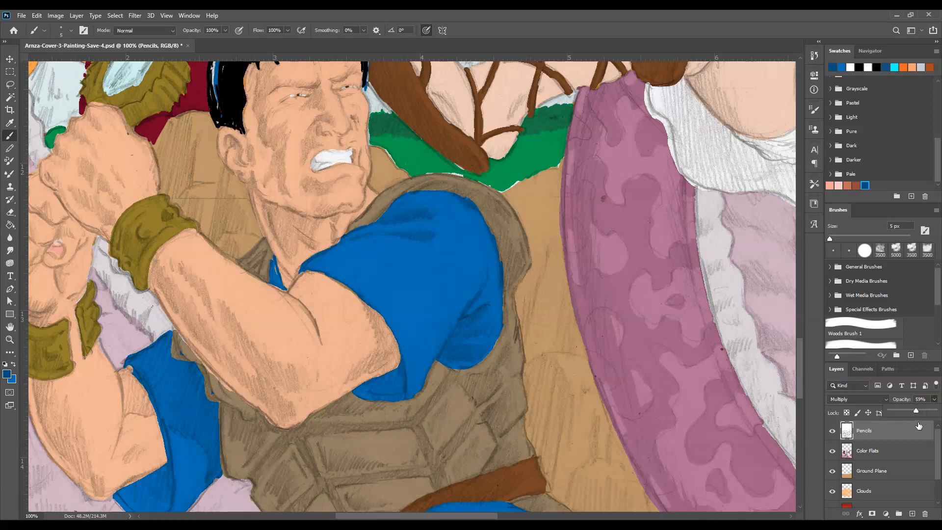
{"action": "left_click_drag", "start_coordinate": [911, 411], "coordinate": [909, 411]}
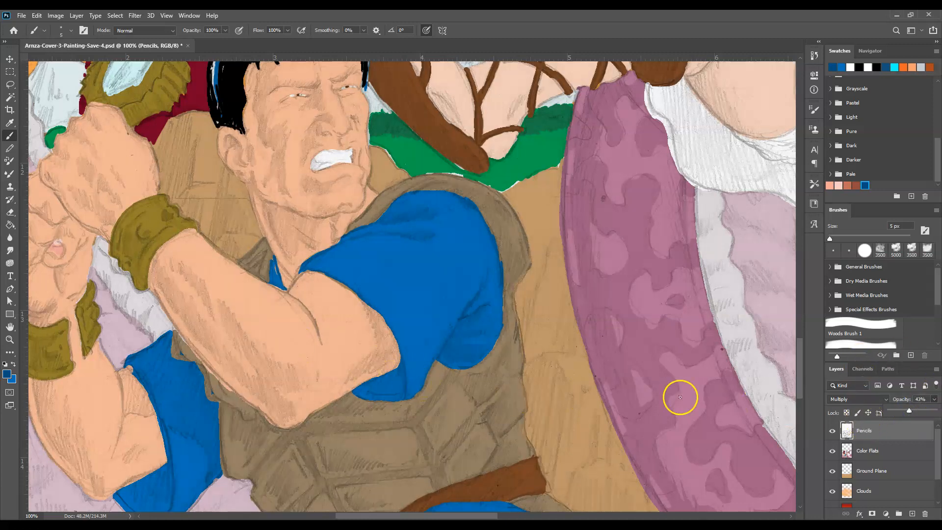
{"action": "left_click", "coordinate": [901, 433]}
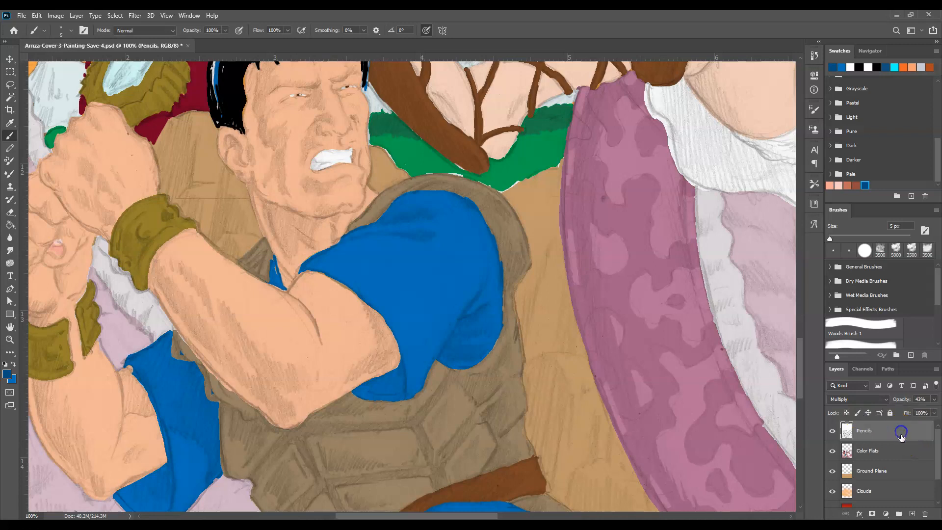
{"action": "left_click", "coordinate": [936, 400]}
{"action": "left_click_drag", "start_coordinate": [914, 414], "coordinate": [914, 414]}
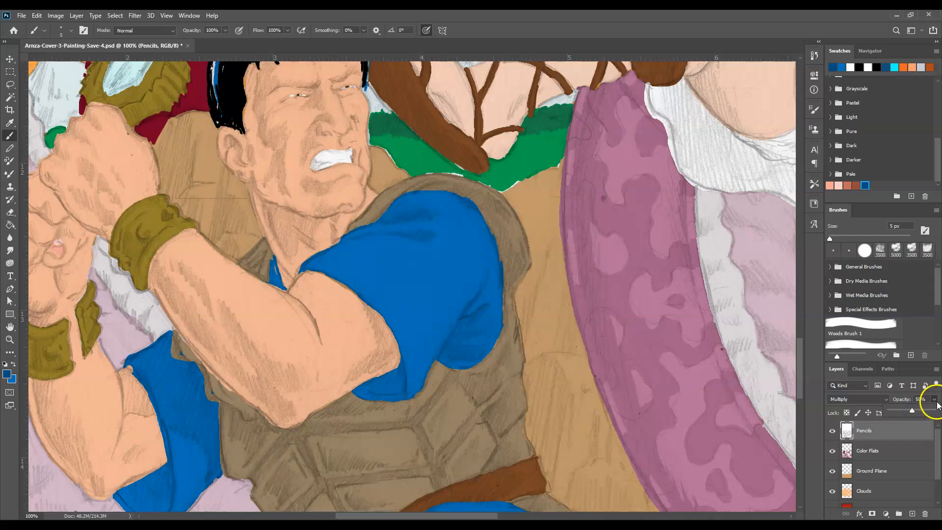
- Lock the Pencils layer again and make Color Flats the active layer
{"action": "left_click", "coordinate": [901, 431]}
{"action": "left_click", "coordinate": [890, 413]}
{"action": "left_click", "coordinate": [887, 452]}
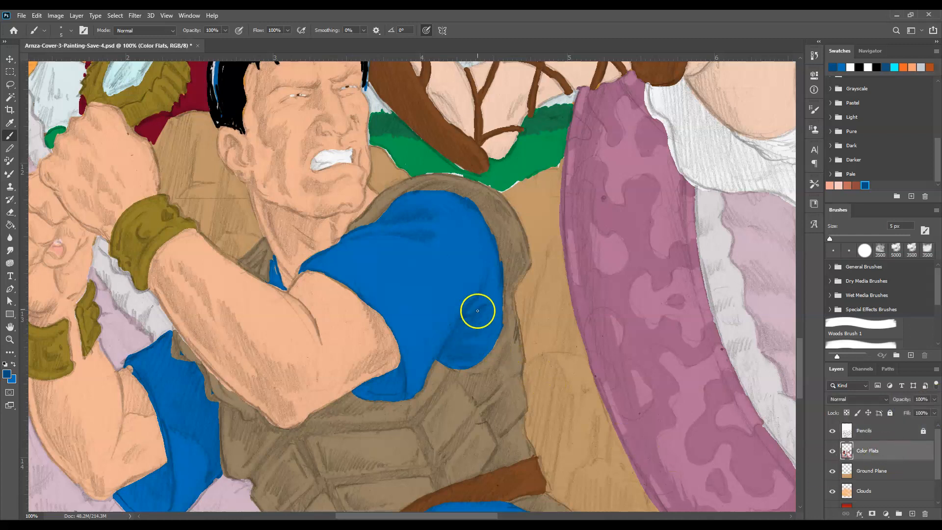
- Paint dark blue shadows along the folds at the sleeve's lower back with a 9 px Hard Round brush at 200% zoom
{"action": "left_click", "coordinate": [10, 339]}
{"action": "left_click", "coordinate": [521, 337]}
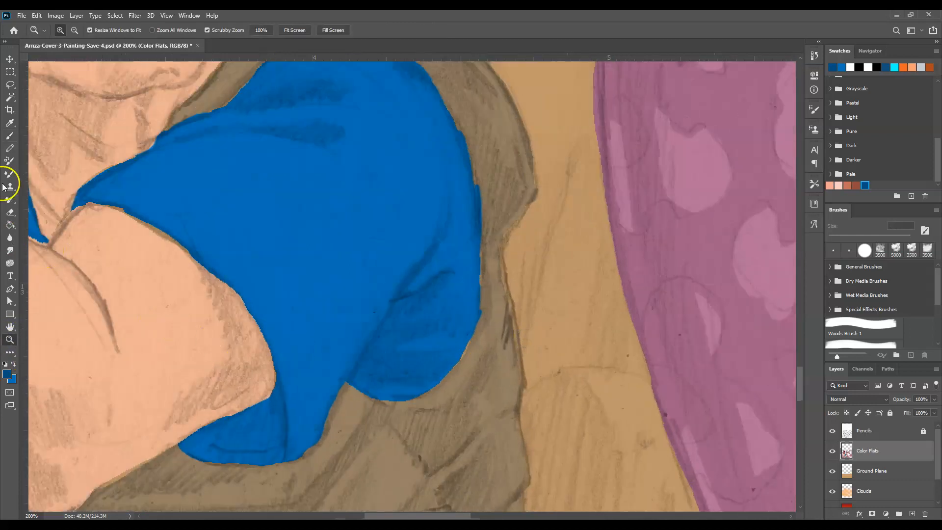
{"action": "left_click", "coordinate": [10, 135]}
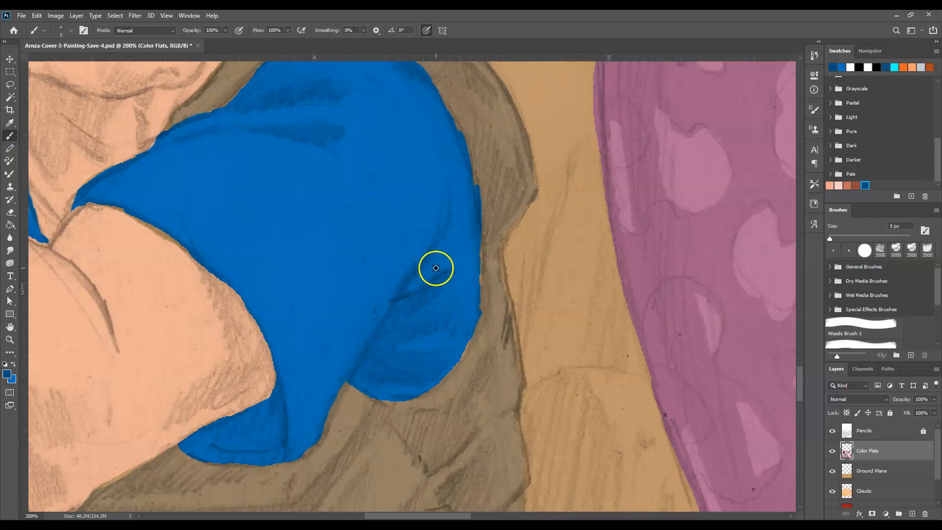
{"action": "left_click", "coordinate": [71, 31]}
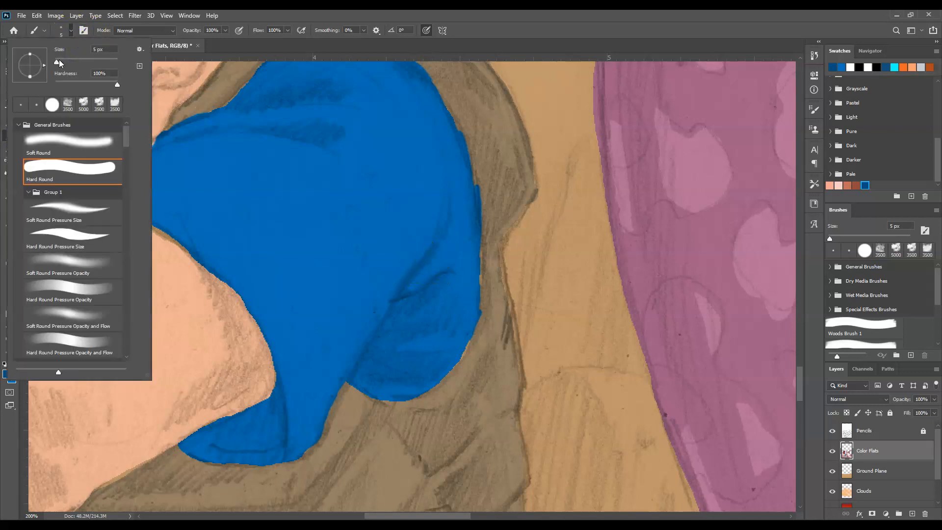
{"action": "left_click_drag", "start_coordinate": [58, 60], "coordinate": [59, 59]}
{"action": "left_click_drag", "start_coordinate": [436, 254], "coordinate": [351, 379]}
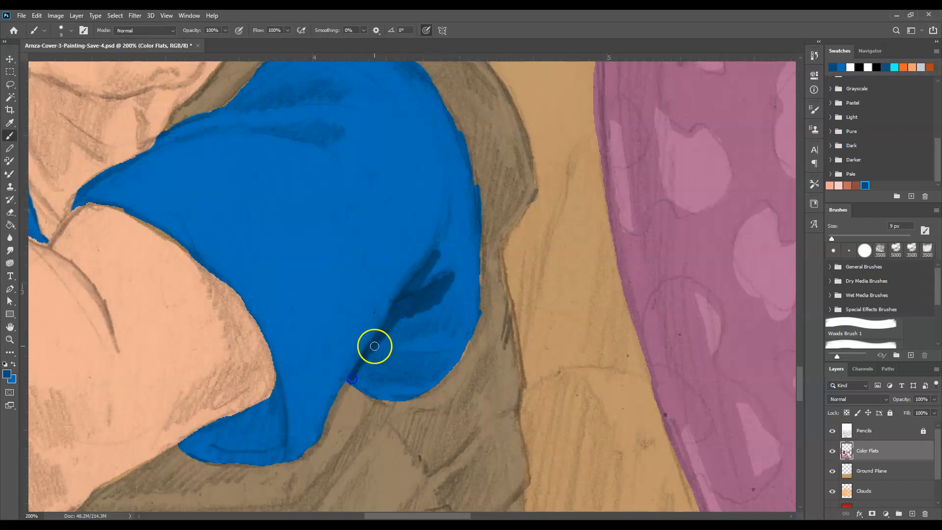
{"action": "mouse_move", "coordinate": [446, 360]}
{"action": "left_mouse_down"}
{"action": "mouse_move", "coordinate": [420, 368]}
{"action": "mouse_move", "coordinate": [408, 352]}
{"action": "mouse_move", "coordinate": [366, 374]}
{"action": "mouse_move", "coordinate": [358, 390]}
{"action": "mouse_move", "coordinate": [383, 396]}
{"action": "left_mouse_up"}
{"action": "left_click_drag", "start_coordinate": [450, 212], "coordinate": [436, 252]}
{"action": "left_click_drag", "start_coordinate": [450, 210], "coordinate": [422, 267]}
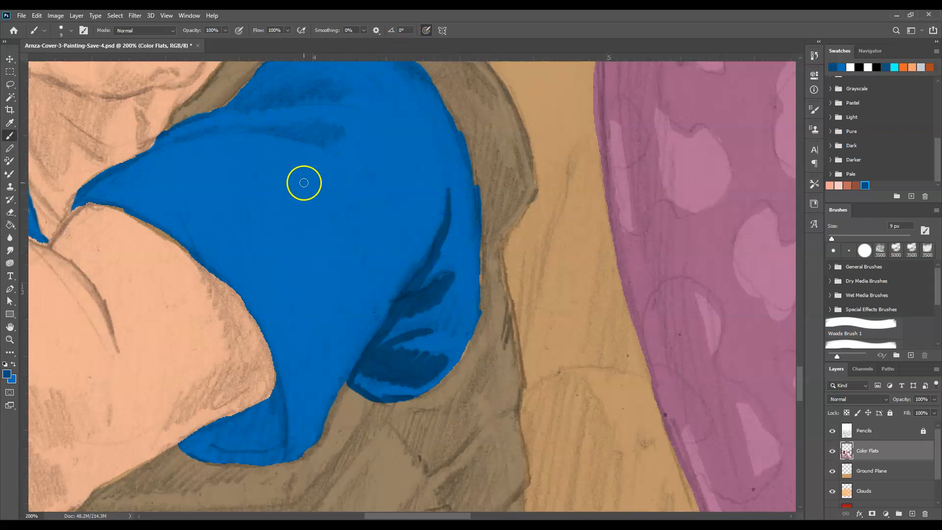
- Paint tapered dark blue shadows along the two shoulder folds and the shirt's upper edge near the neck
{"action": "left_click", "coordinate": [426, 30]}
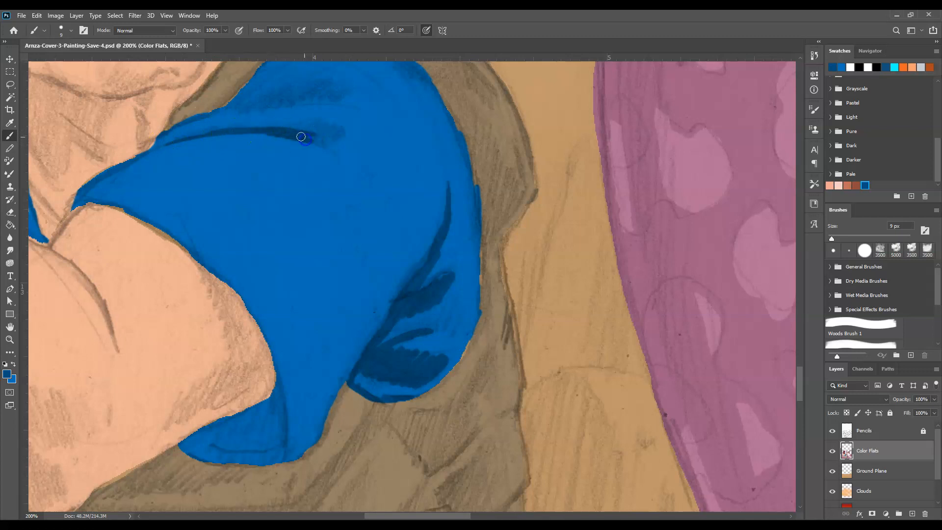
{"action": "left_click_drag", "start_coordinate": [227, 111], "coordinate": [305, 89]}
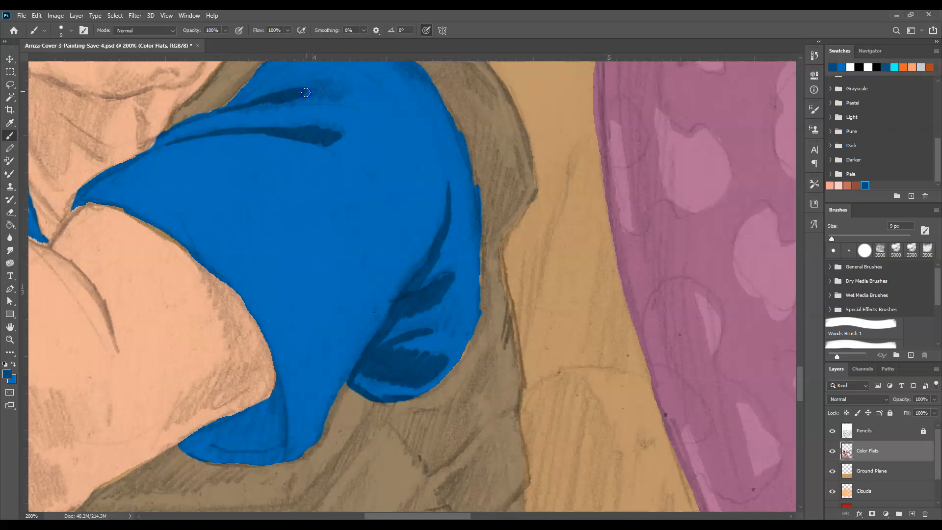
{"action": "left_click", "coordinate": [342, 90]}
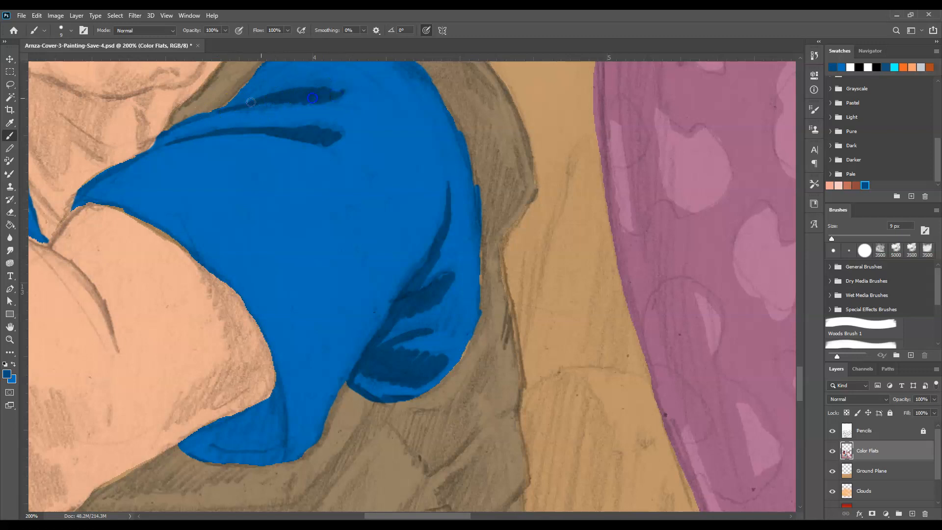
{"action": "left_click", "coordinate": [226, 111]}
{"action": "left_click", "coordinate": [132, 161]}
{"action": "mouse_move", "coordinate": [132, 161]}
{"action": "left_mouse_down"}
{"action": "mouse_move", "coordinate": [103, 183]}
{"action": "mouse_move", "coordinate": [159, 147]}
{"action": "mouse_move", "coordinate": [324, 100]}
{"action": "mouse_move", "coordinate": [222, 111]}
{"action": "mouse_move", "coordinate": [244, 93]}
{"action": "left_mouse_up"}
- Fill the sleeve opening under the arm with dark blue and shade the sleeve's back edge beside the vest
{"action": "mouse_move", "coordinate": [279, 391]}
{"action": "left_mouse_down"}
{"action": "mouse_move", "coordinate": [272, 454]}
{"action": "mouse_move", "coordinate": [277, 400]}
{"action": "mouse_move", "coordinate": [265, 449]}
{"action": "mouse_move", "coordinate": [255, 445]}
{"action": "mouse_move", "coordinate": [267, 412]}
{"action": "mouse_move", "coordinate": [245, 439]}
{"action": "mouse_move", "coordinate": [242, 420]}
{"action": "mouse_move", "coordinate": [266, 405]}
{"action": "left_mouse_up"}
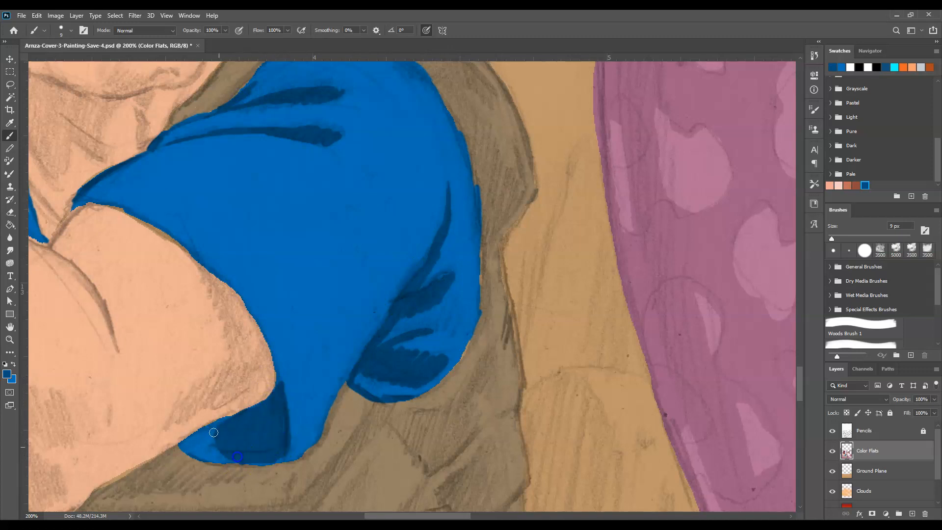
{"action": "mouse_move", "coordinate": [421, 217]}
{"action": "left_mouse_down"}
{"action": "mouse_move", "coordinate": [447, 197]}
{"action": "mouse_move", "coordinate": [436, 148]}
{"action": "mouse_move", "coordinate": [473, 273]}
{"action": "mouse_move", "coordinate": [477, 238]}
{"action": "mouse_move", "coordinate": [480, 279]}
{"action": "left_mouse_up"}
{"action": "left_click_drag", "start_coordinate": [479, 244], "coordinate": [470, 341]}
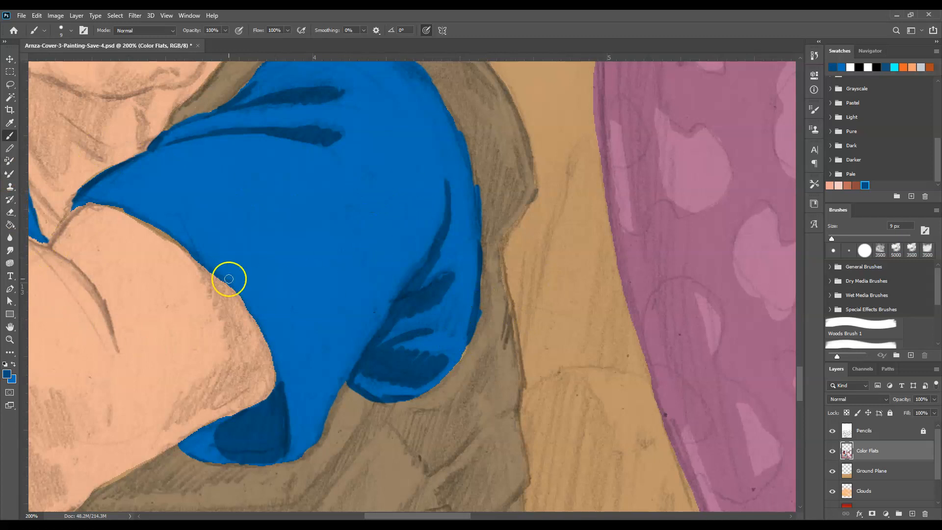
- Blend the lower shoulder fold's shadow into the shirt using the Mixer Brush with the base blue as foreground color
{"action": "left_click", "coordinate": [10, 175]}
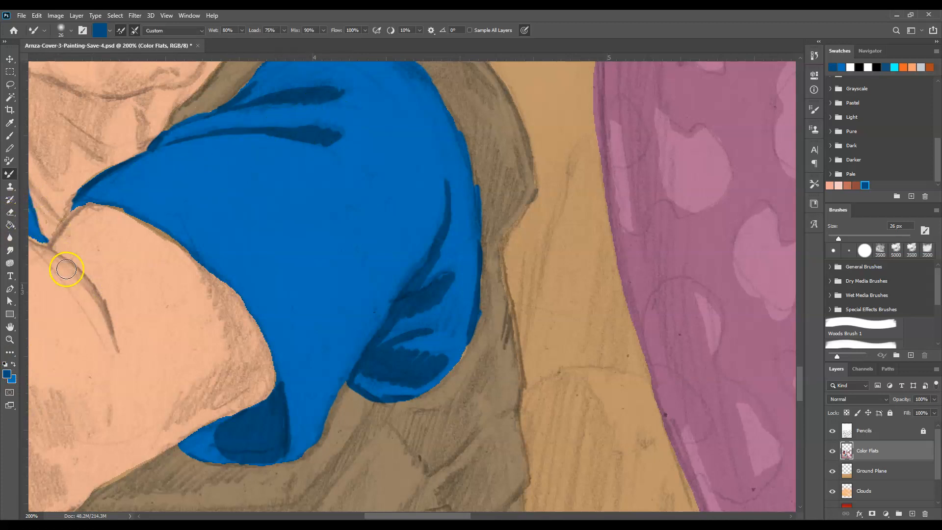
{"action": "left_click", "coordinate": [14, 366]}
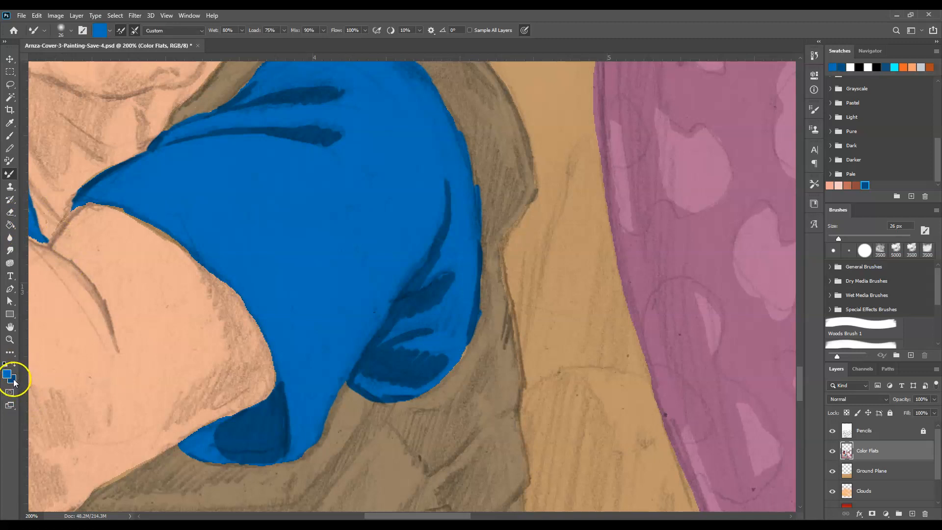
{"action": "left_click_drag", "start_coordinate": [298, 125], "coordinate": [288, 122]}
{"action": "left_click_drag", "start_coordinate": [170, 138], "coordinate": [188, 132]}
{"action": "mouse_move", "coordinate": [301, 121]}
{"action": "left_mouse_down"}
{"action": "mouse_move", "coordinate": [314, 118]}
{"action": "mouse_move", "coordinate": [322, 132]}
{"action": "mouse_move", "coordinate": [346, 126]}
{"action": "left_mouse_up"}
{"action": "left_click_drag", "start_coordinate": [314, 134], "coordinate": [352, 121]}
{"action": "mouse_move", "coordinate": [318, 140]}
{"action": "left_mouse_down"}
{"action": "mouse_move", "coordinate": [340, 150]}
{"action": "mouse_move", "coordinate": [279, 146]}
{"action": "mouse_move", "coordinate": [339, 149]}
{"action": "mouse_move", "coordinate": [292, 141]}
{"action": "left_mouse_up"}
{"action": "left_click", "coordinate": [341, 158]}
{"action": "left_click_drag", "start_coordinate": [342, 158], "coordinate": [231, 139]}
- Soften the long curved fold shadow and its side crease at the back of the sleeve with the Mixer Brush
{"action": "mouse_move", "coordinate": [171, 155]}
{"action": "left_mouse_down"}
{"action": "mouse_move", "coordinate": [94, 187]}
{"action": "mouse_move", "coordinate": [212, 132]}
{"action": "mouse_move", "coordinate": [461, 258]}
{"action": "mouse_move", "coordinate": [456, 226]}
{"action": "mouse_move", "coordinate": [422, 245]}
{"action": "mouse_move", "coordinate": [441, 165]}
{"action": "mouse_move", "coordinate": [431, 232]}
{"action": "left_mouse_up"}
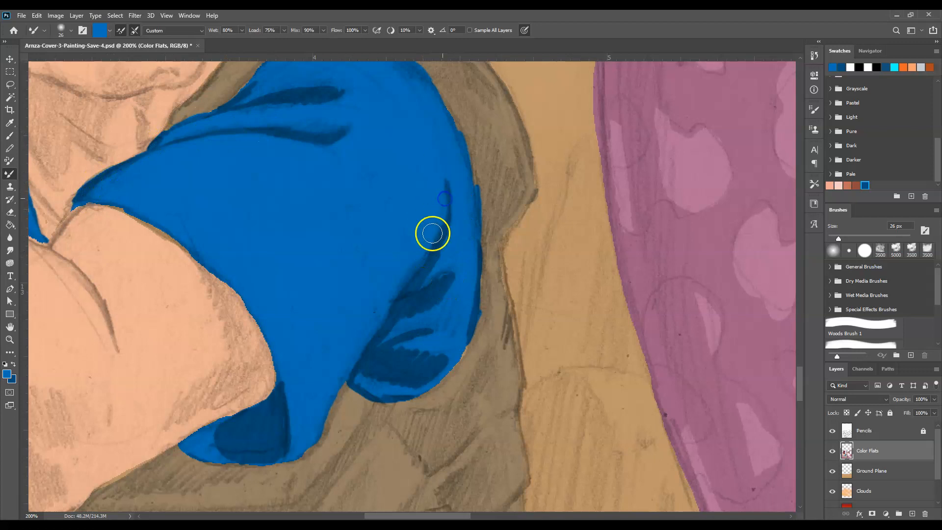
{"action": "mouse_move", "coordinate": [401, 286]}
{"action": "left_mouse_down"}
{"action": "mouse_move", "coordinate": [446, 271]}
{"action": "mouse_move", "coordinate": [424, 283]}
{"action": "mouse_move", "coordinate": [451, 255]}
{"action": "mouse_move", "coordinate": [431, 285]}
{"action": "mouse_move", "coordinate": [465, 258]}
{"action": "mouse_move", "coordinate": [426, 308]}
{"action": "mouse_move", "coordinate": [442, 288]}
{"action": "mouse_move", "coordinate": [396, 319]}
{"action": "mouse_move", "coordinate": [466, 254]}
{"action": "mouse_move", "coordinate": [452, 246]}
{"action": "mouse_move", "coordinate": [428, 287]}
{"action": "mouse_move", "coordinate": [463, 244]}
{"action": "left_mouse_up"}
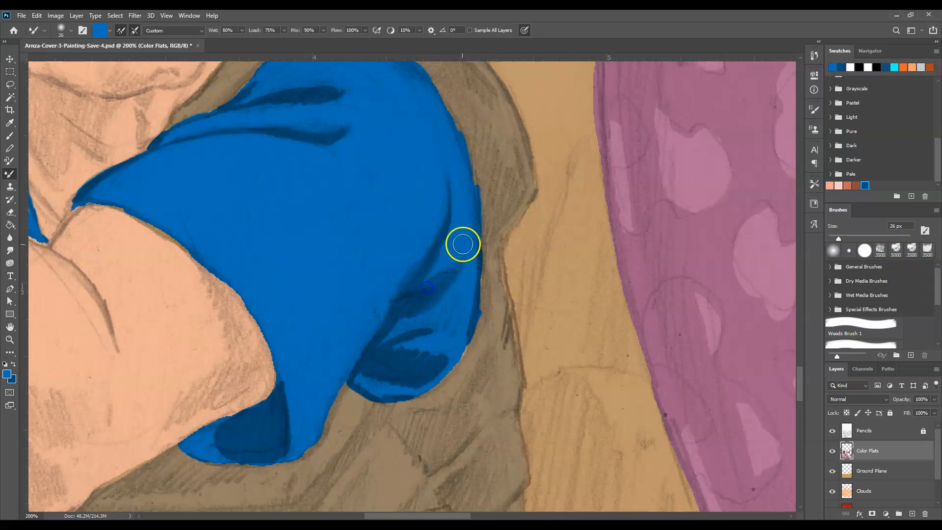
{"action": "left_click_drag", "start_coordinate": [410, 260], "coordinate": [391, 290]}
{"action": "left_click_drag", "start_coordinate": [334, 360], "coordinate": [329, 382]}
- Hide the Pencils layer and blend the shadows around the sleeve's lower bulge and hem with the Mixer Brush
{"action": "left_click", "coordinate": [833, 450]}
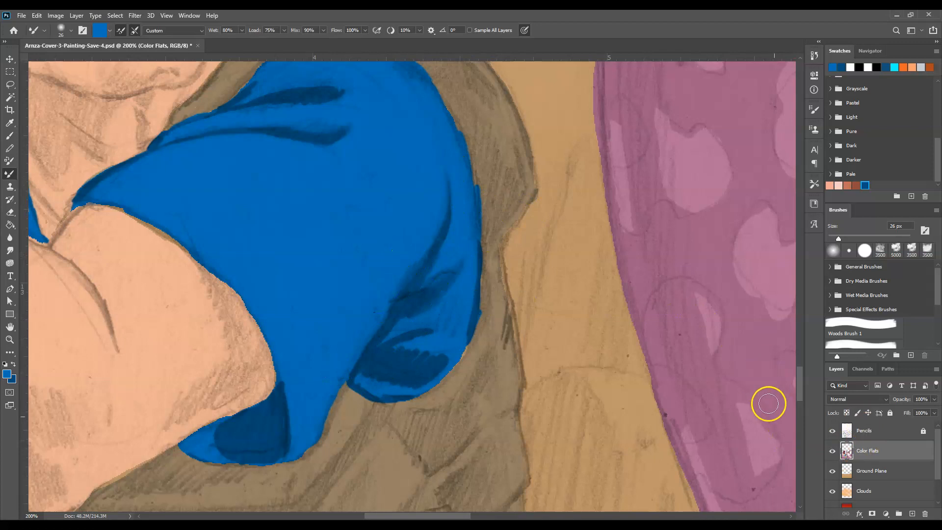
{"action": "left_click", "coordinate": [833, 431]}
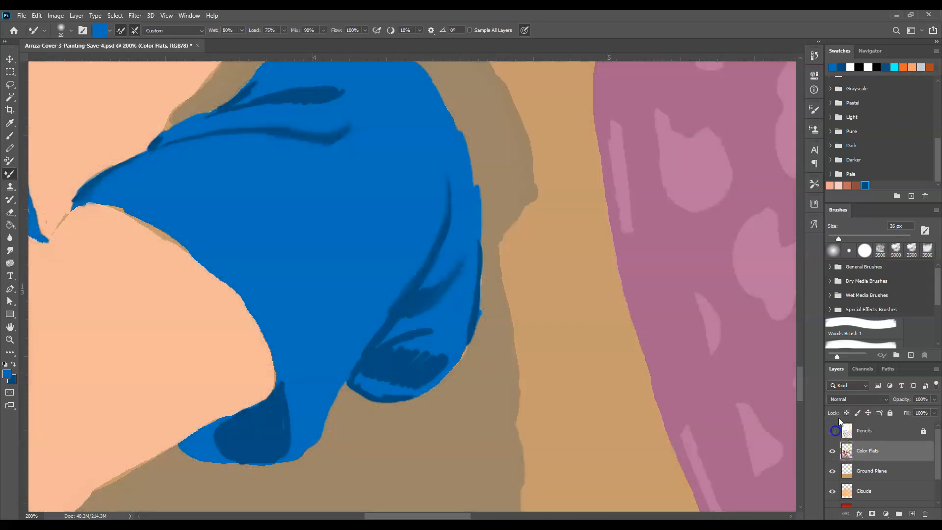
{"action": "mouse_move", "coordinate": [477, 307]}
{"action": "left_mouse_down"}
{"action": "mouse_move", "coordinate": [400, 288]}
{"action": "mouse_move", "coordinate": [345, 363]}
{"action": "mouse_move", "coordinate": [358, 367]}
{"action": "mouse_move", "coordinate": [327, 411]}
{"action": "mouse_move", "coordinate": [335, 387]}
{"action": "mouse_move", "coordinate": [318, 435]}
{"action": "left_mouse_up"}
{"action": "mouse_move", "coordinate": [341, 393]}
{"action": "left_mouse_down"}
{"action": "mouse_move", "coordinate": [316, 441]}
{"action": "mouse_move", "coordinate": [324, 418]}
{"action": "mouse_move", "coordinate": [289, 463]}
{"action": "left_mouse_up"}
{"action": "left_click_drag", "start_coordinate": [349, 380], "coordinate": [382, 308]}
{"action": "mouse_move", "coordinate": [444, 332]}
{"action": "left_mouse_down"}
{"action": "mouse_move", "coordinate": [440, 290]}
{"action": "mouse_move", "coordinate": [415, 295]}
{"action": "mouse_move", "coordinate": [463, 252]}
{"action": "mouse_move", "coordinate": [444, 271]}
{"action": "mouse_move", "coordinate": [413, 348]}
{"action": "mouse_move", "coordinate": [392, 349]}
{"action": "mouse_move", "coordinate": [425, 334]}
{"action": "mouse_move", "coordinate": [390, 348]}
{"action": "mouse_move", "coordinate": [454, 330]}
{"action": "mouse_move", "coordinate": [451, 356]}
{"action": "mouse_move", "coordinate": [417, 383]}
{"action": "mouse_move", "coordinate": [437, 358]}
{"action": "mouse_move", "coordinate": [417, 368]}
{"action": "mouse_move", "coordinate": [439, 365]}
{"action": "left_mouse_up"}
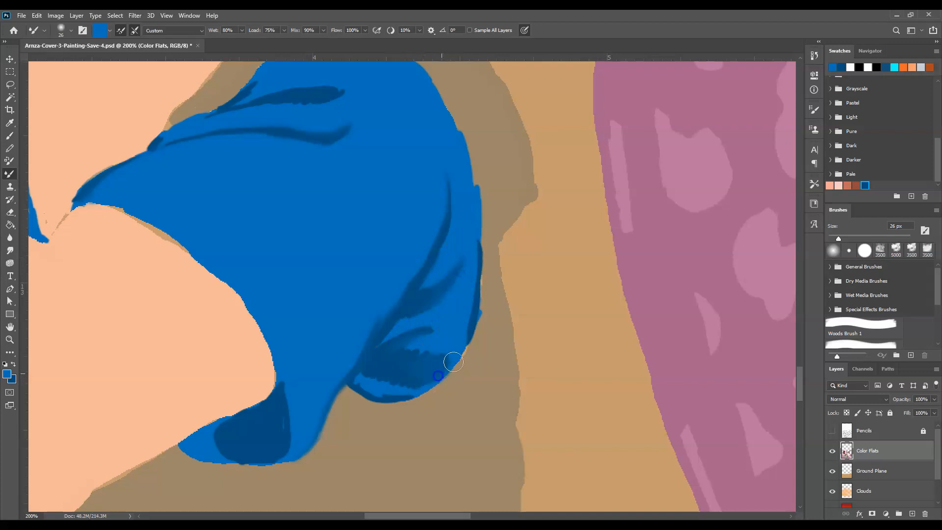
- Blend the shadow along the sleeve's back edge and refine the nearby crease with the Mixer Brush
{"action": "mouse_move", "coordinate": [479, 306]}
{"action": "left_mouse_down"}
{"action": "mouse_move", "coordinate": [480, 274]}
{"action": "mouse_move", "coordinate": [472, 281]}
{"action": "mouse_move", "coordinate": [471, 269]}
{"action": "mouse_move", "coordinate": [470, 327]}
{"action": "mouse_move", "coordinate": [471, 314]}
{"action": "mouse_move", "coordinate": [455, 360]}
{"action": "mouse_move", "coordinate": [467, 327]}
{"action": "mouse_move", "coordinate": [448, 356]}
{"action": "mouse_move", "coordinate": [460, 294]}
{"action": "mouse_move", "coordinate": [464, 315]}
{"action": "mouse_move", "coordinate": [472, 199]}
{"action": "mouse_move", "coordinate": [474, 249]}
{"action": "mouse_move", "coordinate": [468, 192]}
{"action": "mouse_move", "coordinate": [475, 322]}
{"action": "mouse_move", "coordinate": [450, 355]}
{"action": "mouse_move", "coordinate": [410, 339]}
{"action": "mouse_move", "coordinate": [470, 304]}
{"action": "mouse_move", "coordinate": [435, 309]}
{"action": "mouse_move", "coordinate": [388, 336]}
{"action": "mouse_move", "coordinate": [408, 321]}
{"action": "mouse_move", "coordinate": [411, 336]}
{"action": "mouse_move", "coordinate": [380, 384]}
{"action": "mouse_move", "coordinate": [361, 379]}
{"action": "mouse_move", "coordinate": [394, 392]}
{"action": "mouse_move", "coordinate": [359, 376]}
{"action": "mouse_move", "coordinate": [404, 393]}
{"action": "mouse_move", "coordinate": [366, 378]}
{"action": "mouse_move", "coordinate": [426, 385]}
{"action": "mouse_move", "coordinate": [384, 388]}
{"action": "mouse_move", "coordinate": [399, 391]}
{"action": "mouse_move", "coordinate": [431, 383]}
{"action": "mouse_move", "coordinate": [403, 391]}
{"action": "mouse_move", "coordinate": [454, 360]}
{"action": "mouse_move", "coordinate": [435, 372]}
{"action": "mouse_move", "coordinate": [497, 303]}
{"action": "mouse_move", "coordinate": [407, 375]}
{"action": "mouse_move", "coordinate": [363, 379]}
{"action": "mouse_move", "coordinate": [406, 385]}
{"action": "mouse_move", "coordinate": [378, 381]}
{"action": "mouse_move", "coordinate": [411, 377]}
{"action": "mouse_move", "coordinate": [362, 374]}
{"action": "mouse_move", "coordinate": [387, 371]}
{"action": "mouse_move", "coordinate": [364, 368]}
{"action": "mouse_move", "coordinate": [419, 322]}
{"action": "mouse_move", "coordinate": [399, 331]}
{"action": "mouse_move", "coordinate": [387, 299]}
{"action": "mouse_move", "coordinate": [392, 259]}
{"action": "mouse_move", "coordinate": [395, 313]}
{"action": "mouse_move", "coordinate": [456, 210]}
{"action": "mouse_move", "coordinate": [436, 133]}
{"action": "mouse_move", "coordinate": [463, 190]}
{"action": "mouse_move", "coordinate": [476, 261]}
{"action": "mouse_move", "coordinate": [473, 196]}
{"action": "left_mouse_up"}
{"action": "left_click_drag", "start_coordinate": [477, 260], "coordinate": [472, 184]}
{"action": "mouse_move", "coordinate": [470, 279]}
{"action": "left_mouse_down"}
{"action": "mouse_move", "coordinate": [468, 257]}
{"action": "mouse_move", "coordinate": [447, 244]}
{"action": "mouse_move", "coordinate": [435, 265]}
{"action": "mouse_move", "coordinate": [448, 254]}
{"action": "mouse_move", "coordinate": [432, 277]}
{"action": "left_mouse_up"}
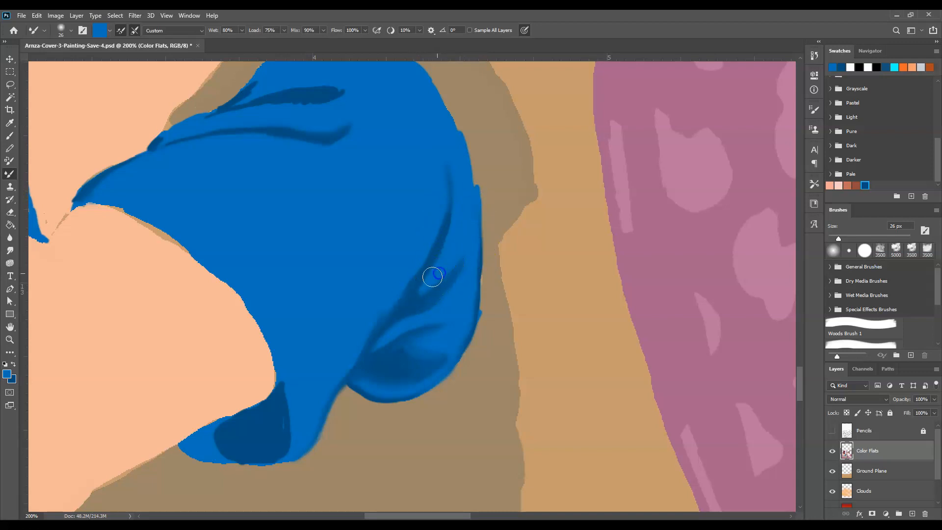
{"action": "mouse_move", "coordinate": [458, 245]}
{"action": "left_mouse_down"}
{"action": "mouse_move", "coordinate": [425, 288]}
{"action": "mouse_move", "coordinate": [427, 244]}
{"action": "mouse_move", "coordinate": [410, 274]}
{"action": "mouse_move", "coordinate": [413, 294]}
{"action": "left_mouse_up"}
- Blend the shadows in the sleeve opening under the arm and along the shirt's upper edge near the neck
{"action": "mouse_move", "coordinate": [277, 367]}
{"action": "left_mouse_down"}
{"action": "mouse_move", "coordinate": [297, 422]}
{"action": "mouse_move", "coordinate": [244, 445]}
{"action": "mouse_move", "coordinate": [235, 419]}
{"action": "mouse_move", "coordinate": [257, 409]}
{"action": "mouse_move", "coordinate": [228, 419]}
{"action": "mouse_move", "coordinate": [230, 432]}
{"action": "left_mouse_up"}
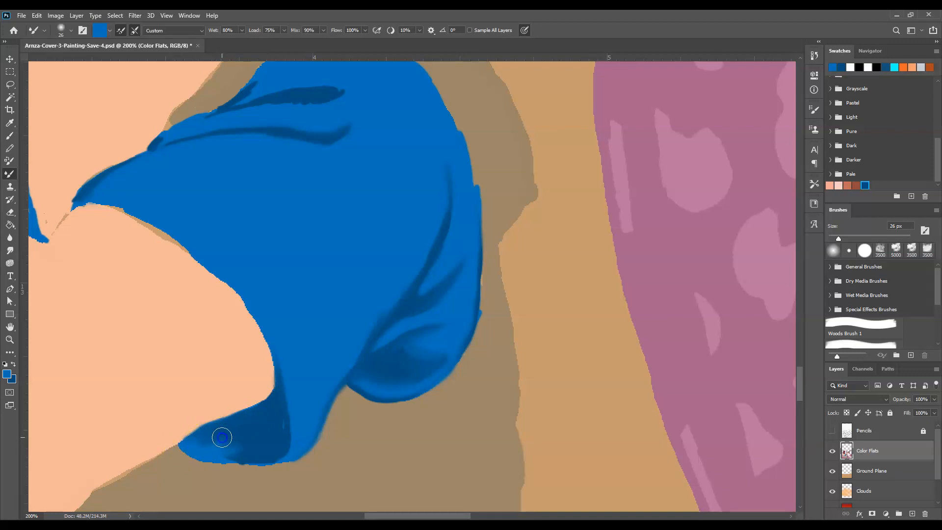
{"action": "mouse_move", "coordinate": [269, 457]}
{"action": "left_mouse_down"}
{"action": "mouse_move", "coordinate": [284, 450]}
{"action": "mouse_move", "coordinate": [275, 425]}
{"action": "mouse_move", "coordinate": [265, 457]}
{"action": "mouse_move", "coordinate": [270, 440]}
{"action": "left_mouse_up"}
{"action": "mouse_move", "coordinate": [178, 160]}
{"action": "left_mouse_down"}
{"action": "mouse_move", "coordinate": [156, 142]}
{"action": "mouse_move", "coordinate": [190, 126]}
{"action": "mouse_move", "coordinate": [162, 140]}
{"action": "left_mouse_up"}
{"action": "mouse_move", "coordinate": [214, 118]}
{"action": "left_mouse_down"}
{"action": "mouse_move", "coordinate": [184, 127]}
{"action": "mouse_move", "coordinate": [275, 106]}
{"action": "mouse_move", "coordinate": [183, 131]}
{"action": "mouse_move", "coordinate": [277, 142]}
{"action": "mouse_move", "coordinate": [194, 146]}
{"action": "mouse_move", "coordinate": [135, 163]}
{"action": "mouse_move", "coordinate": [69, 209]}
{"action": "left_mouse_up"}
{"action": "left_click", "coordinate": [191, 125]}
- Smooth the sleeve's edge where it meets the bare upper arm with the Mixer Brush
{"action": "mouse_move", "coordinate": [250, 335]}
{"action": "left_mouse_down"}
{"action": "mouse_move", "coordinate": [297, 366]}
{"action": "mouse_move", "coordinate": [276, 375]}
{"action": "left_mouse_up"}
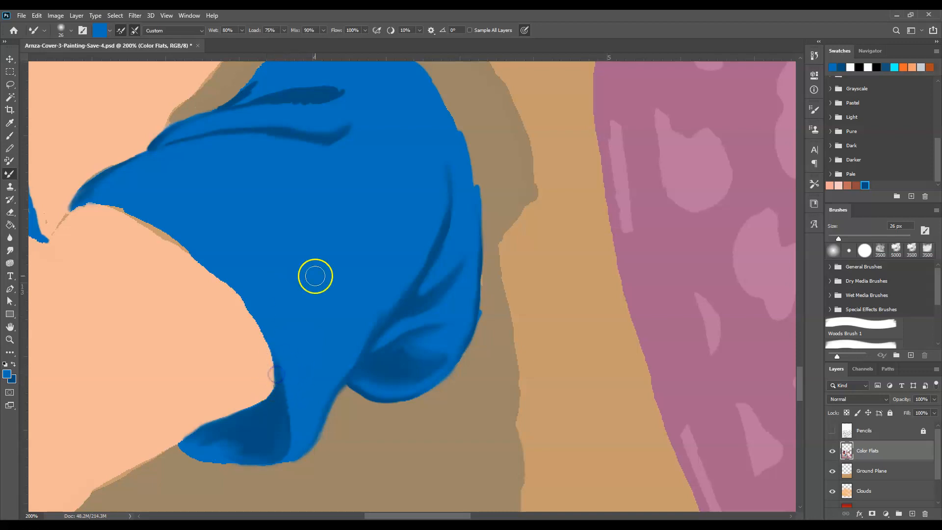
{"action": "left_click_drag", "start_coordinate": [187, 240], "coordinate": [179, 247]}
{"action": "mouse_move", "coordinate": [234, 284]}
{"action": "left_mouse_down"}
{"action": "mouse_move", "coordinate": [250, 302]}
{"action": "mouse_move", "coordinate": [232, 281]}
{"action": "left_mouse_up"}
{"action": "left_click_drag", "start_coordinate": [272, 331], "coordinate": [277, 374]}
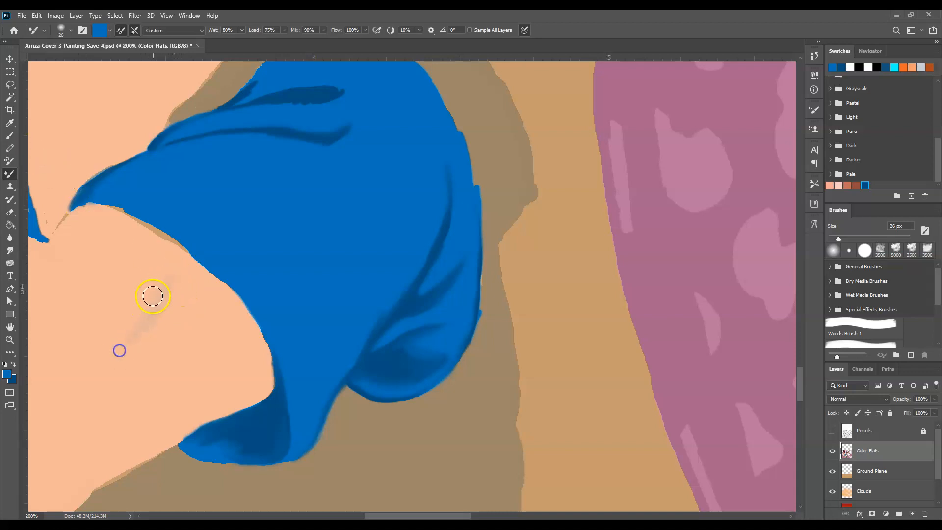
- Smear test Mixer Brush strokes across the bare upper arm and step back through the history to remove them
{"action": "mouse_move", "coordinate": [144, 298]}
{"action": "left_mouse_down"}
{"action": "mouse_move", "coordinate": [72, 372]}
{"action": "mouse_move", "coordinate": [132, 311]}
{"action": "mouse_move", "coordinate": [54, 314]}
{"action": "mouse_move", "coordinate": [141, 290]}
{"action": "left_mouse_up"}
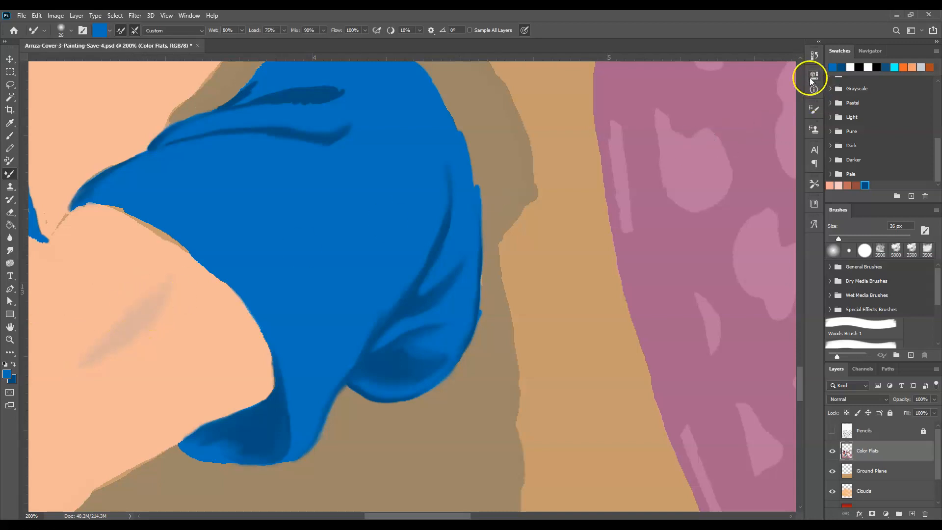
{"action": "left_click", "coordinate": [814, 56]}
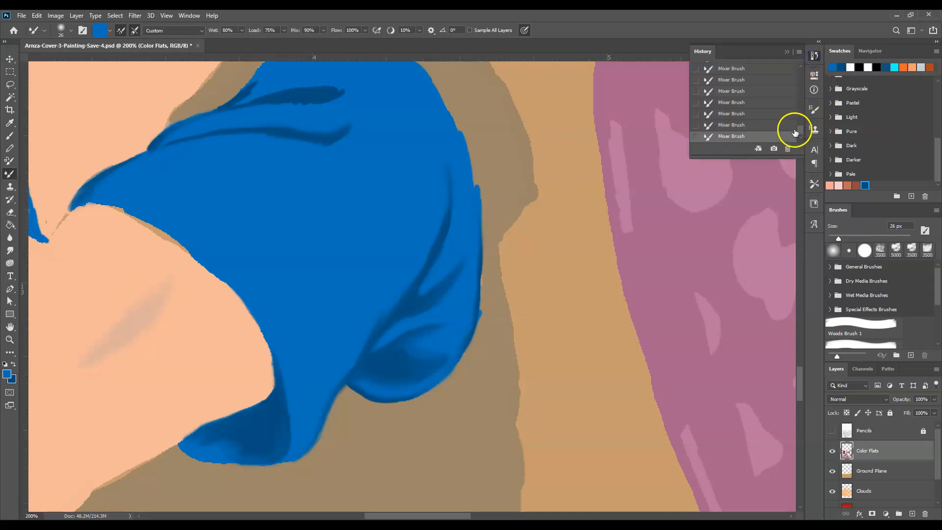
{"action": "left_click", "coordinate": [758, 112]}
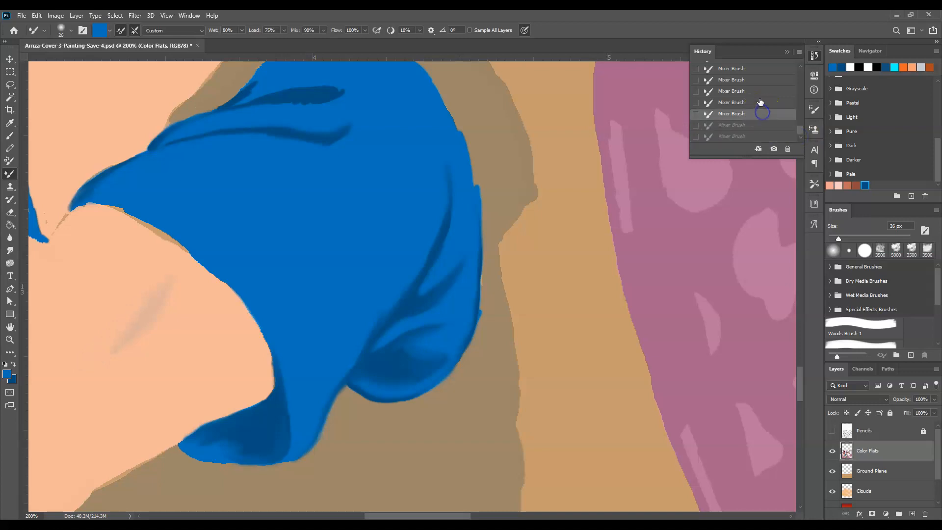
{"action": "left_click", "coordinate": [761, 100]}
{"action": "left_click", "coordinate": [758, 93]}
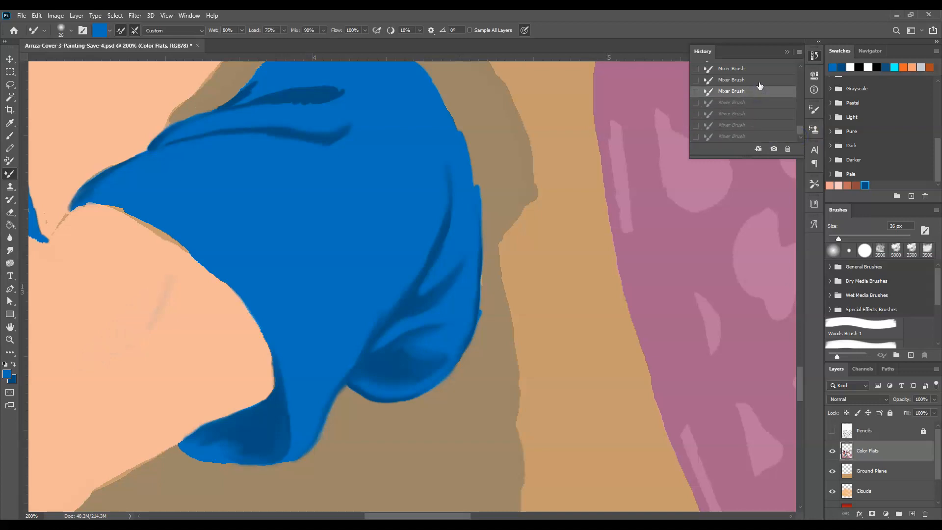
{"action": "left_click", "coordinate": [758, 81]}
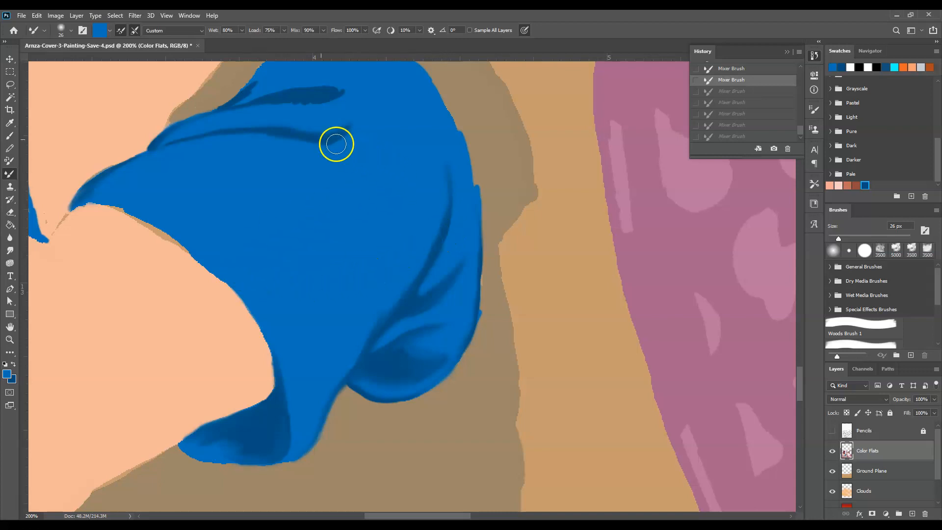
- Blend the topmost shoulder fold's shadow and smooth the shirt's top edge against the vest with the Mixer Brush
{"action": "left_click_drag", "start_coordinate": [801, 399], "coordinate": [800, 380]}
{"action": "left_click_drag", "start_coordinate": [249, 219], "coordinate": [257, 209]}
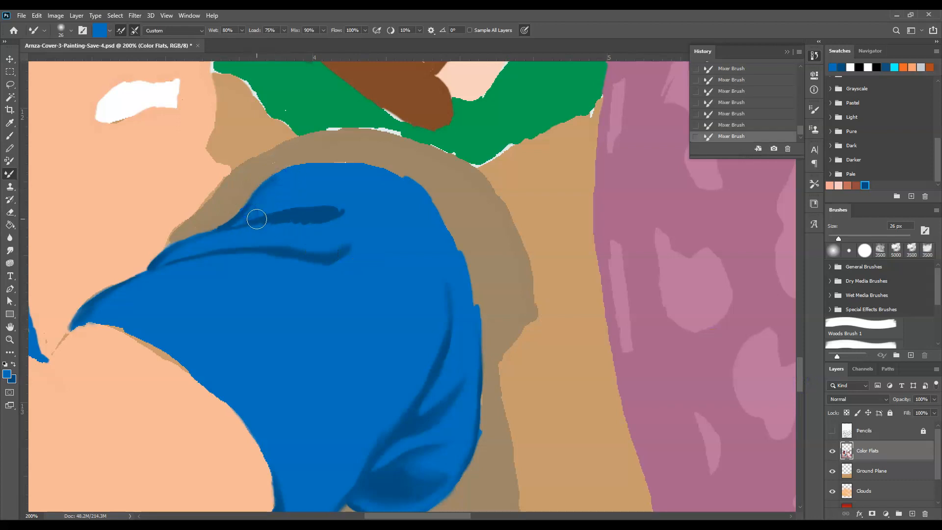
{"action": "mouse_move", "coordinate": [340, 205]}
{"action": "left_mouse_down"}
{"action": "mouse_move", "coordinate": [249, 219]}
{"action": "mouse_move", "coordinate": [260, 234]}
{"action": "mouse_move", "coordinate": [357, 193]}
{"action": "mouse_move", "coordinate": [339, 221]}
{"action": "left_mouse_up"}
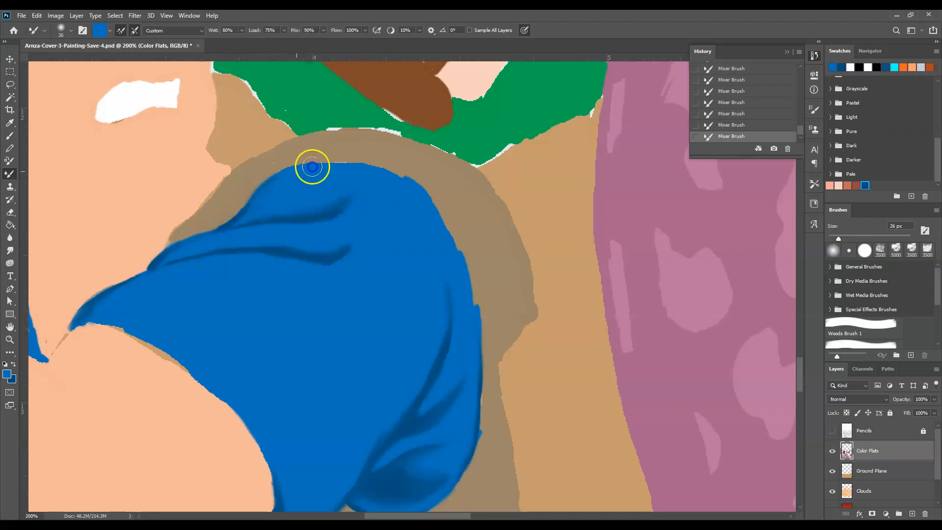
{"action": "left_click_drag", "start_coordinate": [320, 168], "coordinate": [332, 168]}
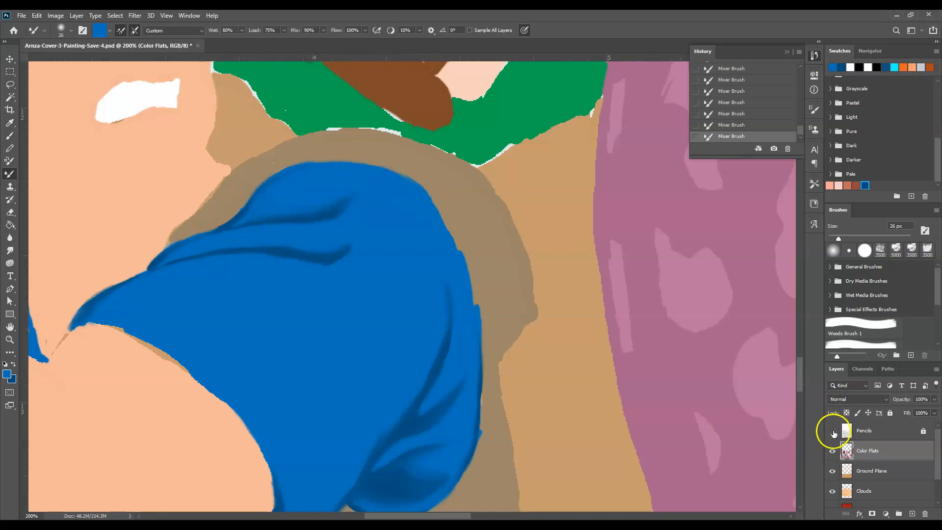
- Set the foreground color to a lighter blue for highlights and show the Pencils layer
{"action": "left_click", "coordinate": [832, 432]}
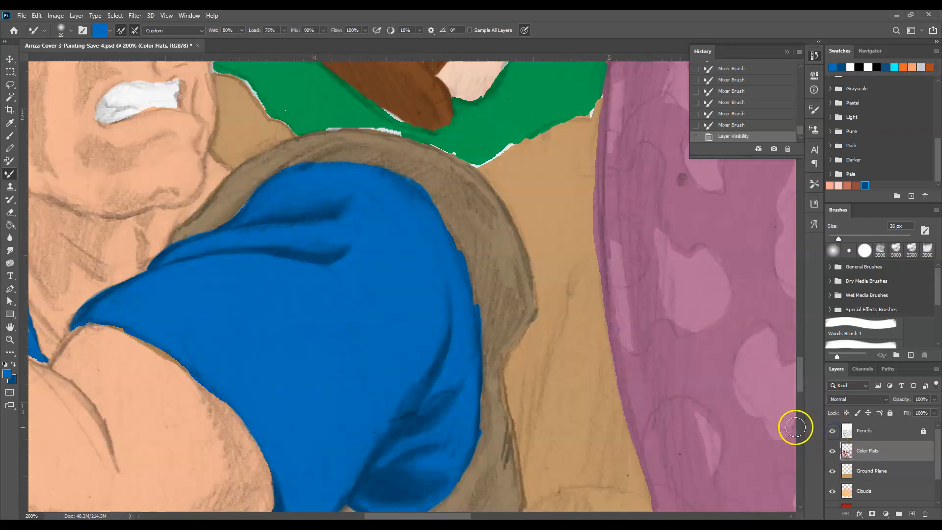
{"action": "left_click", "coordinate": [833, 431]}
{"action": "left_click", "coordinate": [8, 375]}
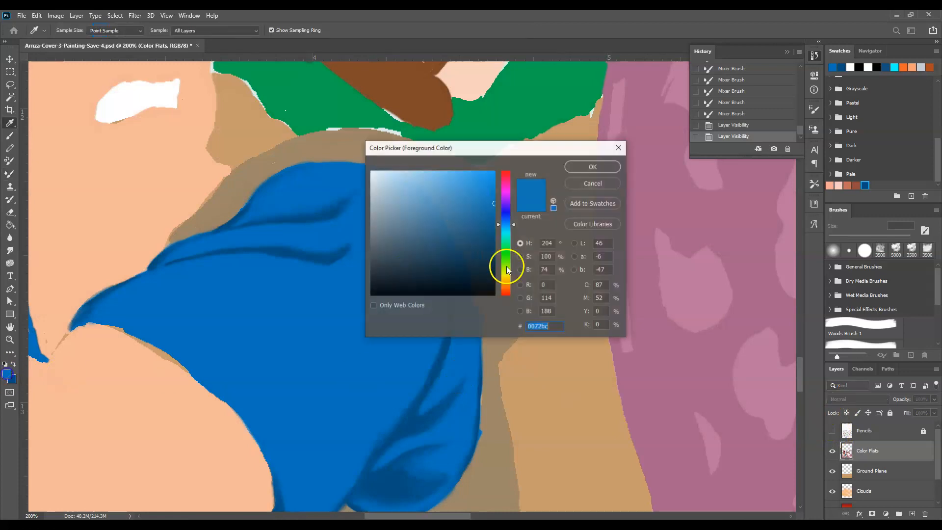
{"action": "left_click", "coordinate": [593, 167]}
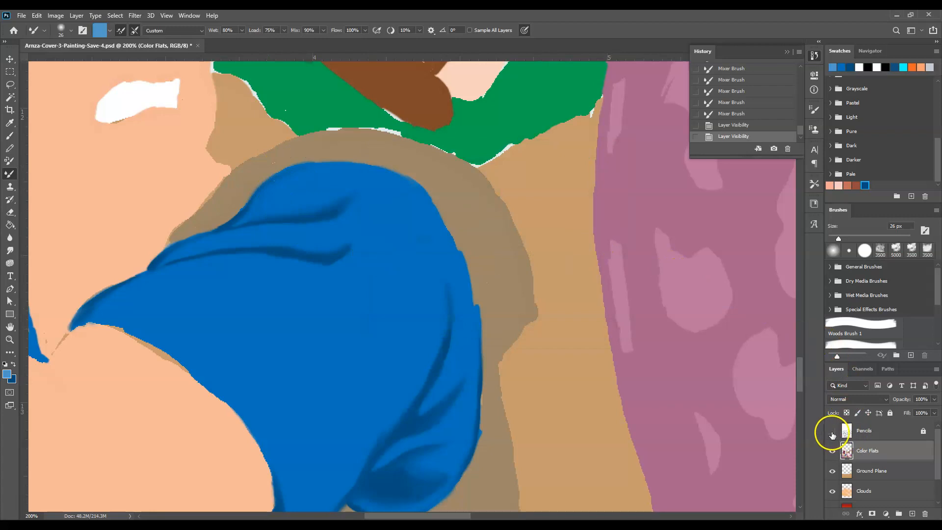
{"action": "left_click", "coordinate": [832, 432]}
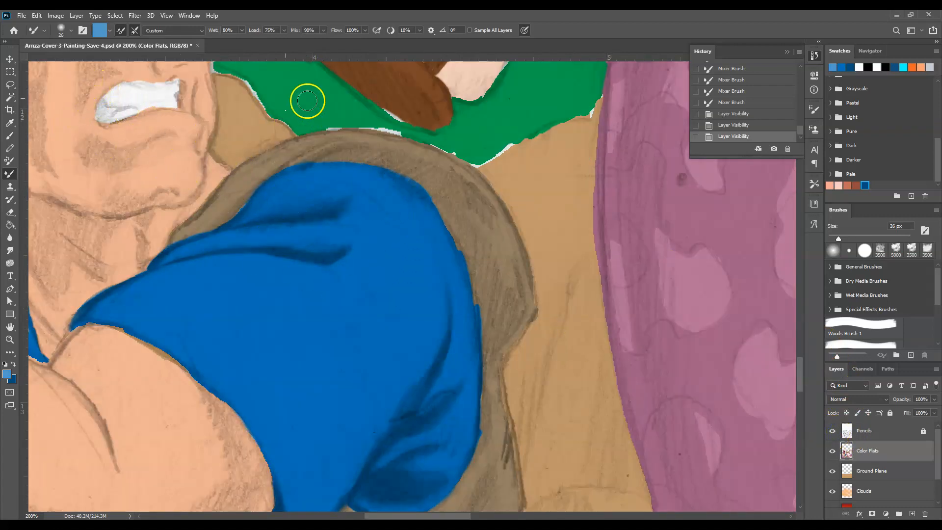
- Paint light blue highlight strokes over the shoulder's rounded back and down the upper sleeve with the 9 px Brush
{"action": "left_click", "coordinate": [405, 231]}
{"action": "left_click", "coordinate": [420, 283]}
{"action": "left_click", "coordinate": [10, 135]}
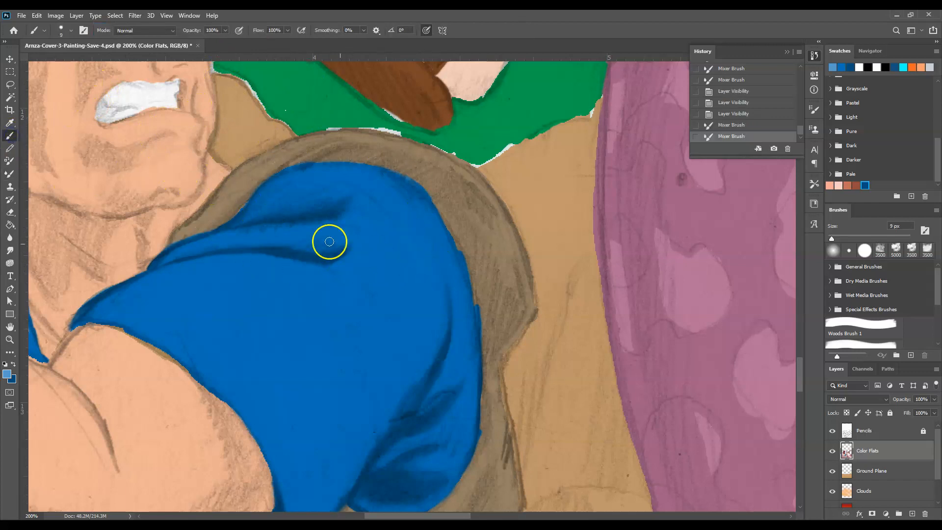
{"action": "left_click_drag", "start_coordinate": [401, 214], "coordinate": [422, 262]}
{"action": "left_click_drag", "start_coordinate": [416, 227], "coordinate": [426, 287]}
{"action": "left_click_drag", "start_coordinate": [425, 260], "coordinate": [426, 314]}
{"action": "left_click_drag", "start_coordinate": [414, 245], "coordinate": [412, 324]}
{"action": "mouse_move", "coordinate": [408, 270]}
{"action": "left_mouse_down"}
{"action": "mouse_move", "coordinate": [405, 335]}
{"action": "mouse_move", "coordinate": [391, 339]}
{"action": "mouse_move", "coordinate": [385, 254]}
{"action": "mouse_move", "coordinate": [390, 305]}
{"action": "left_mouse_up"}
{"action": "mouse_move", "coordinate": [391, 188]}
{"action": "left_mouse_down"}
{"action": "mouse_move", "coordinate": [396, 225]}
{"action": "mouse_move", "coordinate": [374, 238]}
{"action": "left_mouse_up"}
{"action": "left_click", "coordinate": [399, 300]}
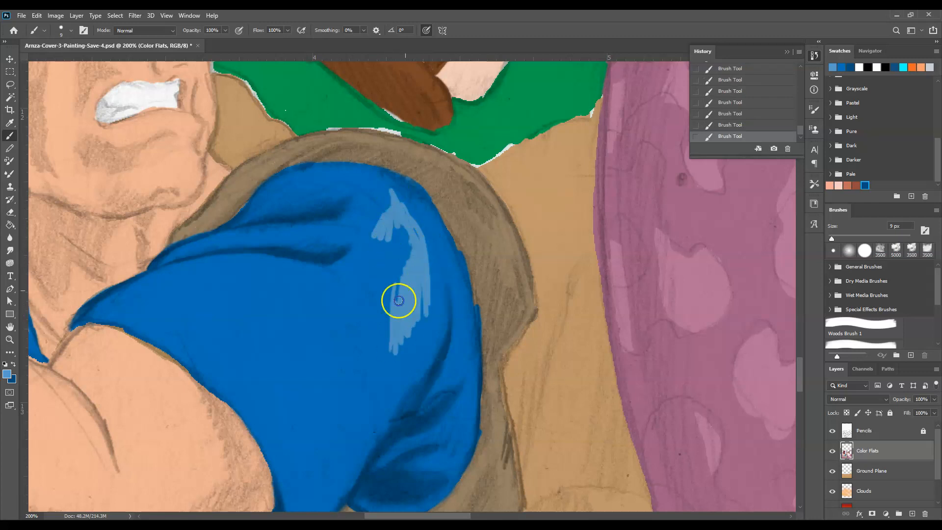
- Extend the light blue highlight strokes down the sleeve toward the cuff and add small ones along its back edge
{"action": "mouse_move", "coordinate": [385, 323]}
{"action": "left_mouse_down"}
{"action": "mouse_move", "coordinate": [379, 345]}
{"action": "mouse_move", "coordinate": [375, 307]}
{"action": "mouse_move", "coordinate": [365, 305]}
{"action": "mouse_move", "coordinate": [346, 416]}
{"action": "mouse_move", "coordinate": [325, 418]}
{"action": "mouse_move", "coordinate": [323, 378]}
{"action": "mouse_move", "coordinate": [309, 397]}
{"action": "mouse_move", "coordinate": [347, 376]}
{"action": "mouse_move", "coordinate": [354, 382]}
{"action": "mouse_move", "coordinate": [398, 322]}
{"action": "mouse_move", "coordinate": [380, 362]}
{"action": "mouse_move", "coordinate": [425, 280]}
{"action": "mouse_move", "coordinate": [419, 305]}
{"action": "mouse_move", "coordinate": [434, 324]}
{"action": "mouse_move", "coordinate": [408, 339]}
{"action": "mouse_move", "coordinate": [431, 317]}
{"action": "mouse_move", "coordinate": [423, 315]}
{"action": "mouse_move", "coordinate": [465, 341]}
{"action": "mouse_move", "coordinate": [461, 362]}
{"action": "mouse_move", "coordinate": [463, 343]}
{"action": "mouse_move", "coordinate": [472, 347]}
{"action": "mouse_move", "coordinate": [462, 417]}
{"action": "left_mouse_up"}
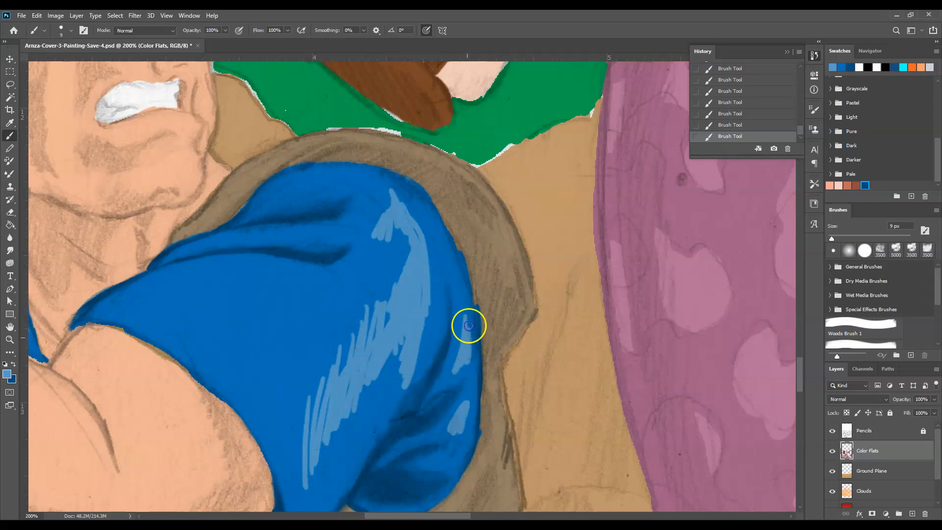
{"action": "mouse_move", "coordinate": [412, 358]}
{"action": "left_mouse_down"}
{"action": "mouse_move", "coordinate": [388, 327]}
{"action": "mouse_move", "coordinate": [383, 349]}
{"action": "mouse_move", "coordinate": [369, 356]}
{"action": "mouse_move", "coordinate": [363, 331]}
{"action": "mouse_move", "coordinate": [307, 432]}
{"action": "left_mouse_up"}
{"action": "mouse_move", "coordinate": [304, 377]}
{"action": "left_mouse_down"}
{"action": "mouse_move", "coordinate": [297, 449]}
{"action": "mouse_move", "coordinate": [272, 349]}
{"action": "mouse_move", "coordinate": [269, 374]}
{"action": "mouse_move", "coordinate": [291, 378]}
{"action": "mouse_move", "coordinate": [303, 433]}
{"action": "left_mouse_up"}
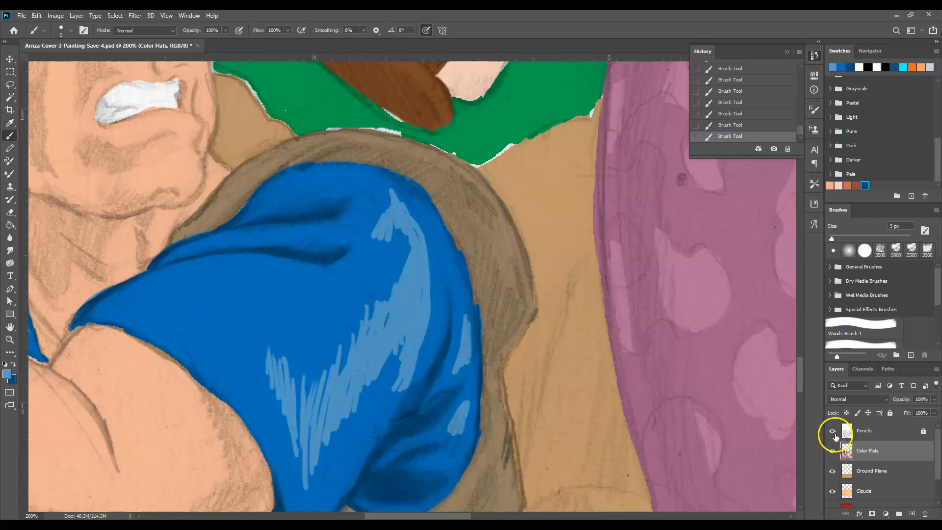
- Hide the Pencils layer and blend the upper highlight's inner edge into the shirt with a 32 px Mixer Brush
{"action": "left_click", "coordinate": [833, 431]}
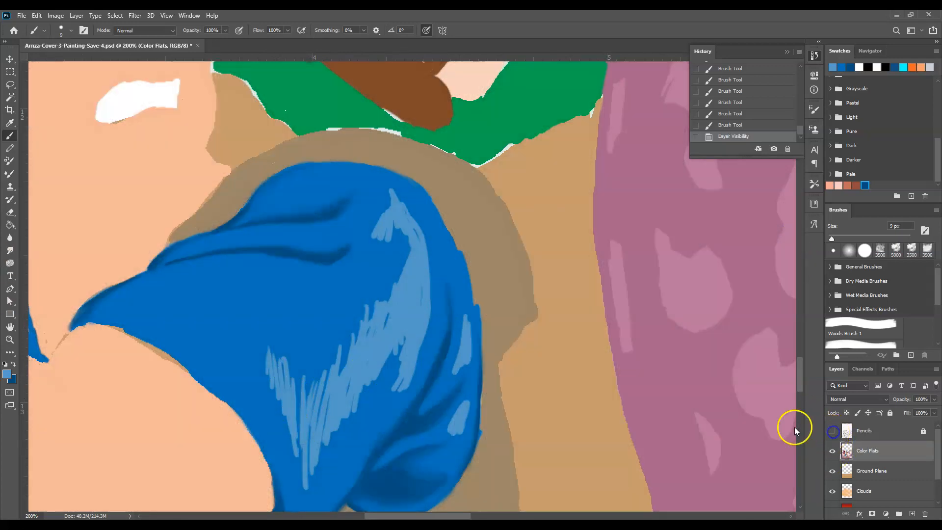
{"action": "left_click", "coordinate": [9, 174]}
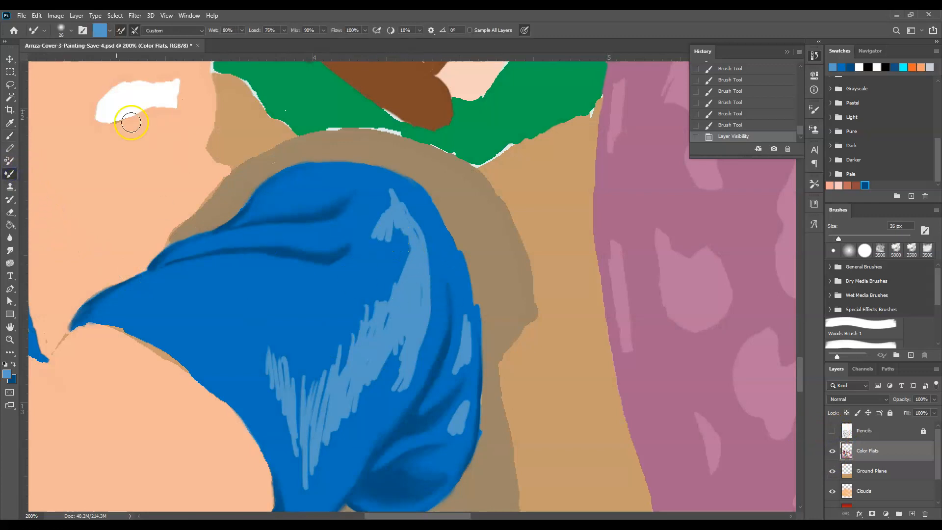
{"action": "left_click", "coordinate": [72, 31]}
{"action": "left_click", "coordinate": [65, 62]}
{"action": "mouse_move", "coordinate": [398, 246]}
{"action": "left_mouse_down"}
{"action": "mouse_move", "coordinate": [390, 242]}
{"action": "mouse_move", "coordinate": [395, 251]}
{"action": "left_mouse_up"}
{"action": "left_click_drag", "start_coordinate": [403, 247], "coordinate": [384, 295]}
{"action": "left_click_drag", "start_coordinate": [387, 292], "coordinate": [402, 258]}
{"action": "mouse_move", "coordinate": [399, 248]}
{"action": "left_mouse_down"}
{"action": "mouse_move", "coordinate": [389, 281]}
{"action": "mouse_move", "coordinate": [390, 231]}
{"action": "left_mouse_up"}
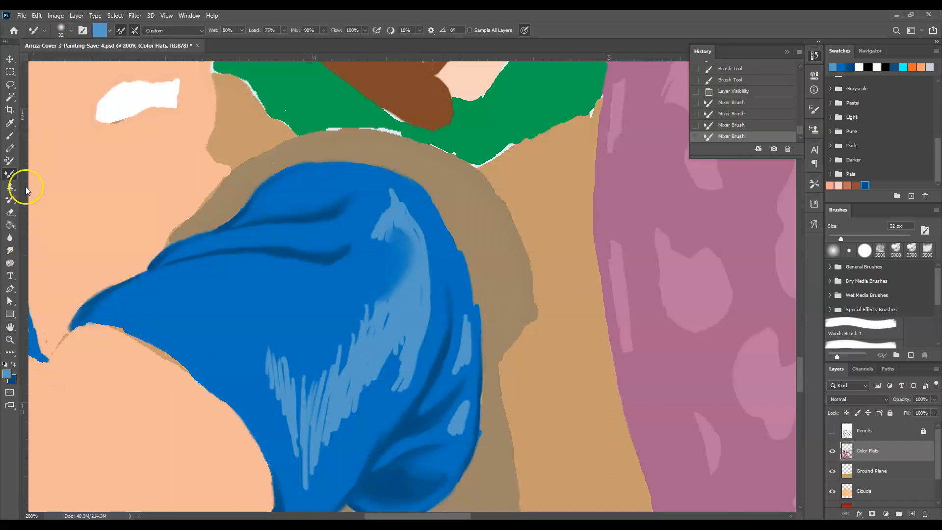
- Sample the shirt's mid blue as the foreground color and blend the highlight strokes from the shoulder down the sleeve with the Mixer Brush
{"action": "left_click", "coordinate": [10, 123]}
{"action": "left_click", "coordinate": [13, 364]}
{"action": "left_click", "coordinate": [257, 314]}
{"action": "left_click", "coordinate": [10, 136]}
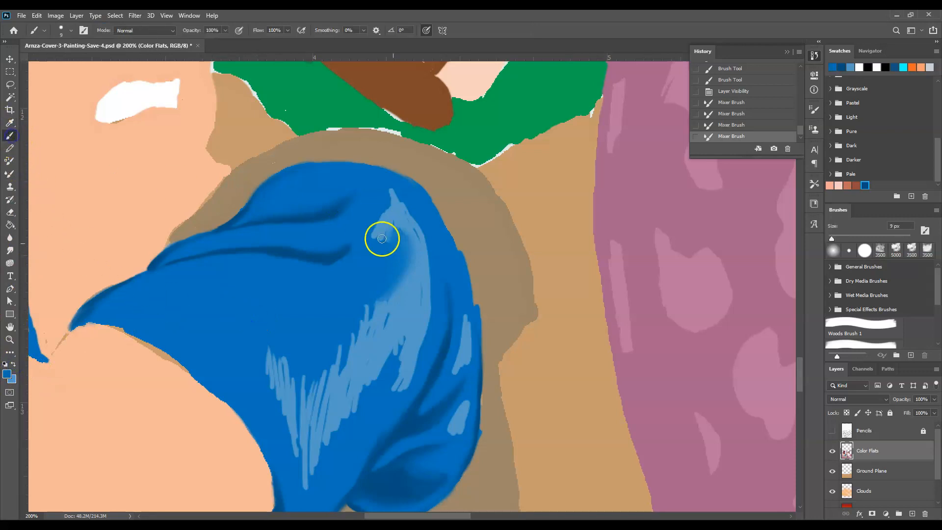
{"action": "left_click", "coordinate": [9, 174]}
{"action": "mouse_move", "coordinate": [400, 237]}
{"action": "left_mouse_down"}
{"action": "mouse_move", "coordinate": [400, 279]}
{"action": "mouse_move", "coordinate": [339, 363]}
{"action": "left_mouse_up"}
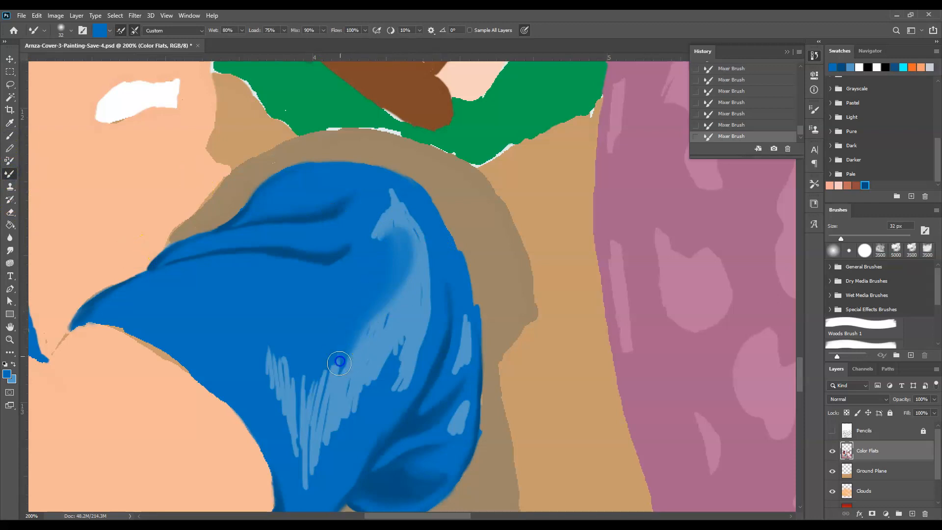
{"action": "mouse_move", "coordinate": [406, 254]}
{"action": "left_mouse_down"}
{"action": "mouse_move", "coordinate": [378, 221]}
{"action": "mouse_move", "coordinate": [359, 225]}
{"action": "mouse_move", "coordinate": [385, 240]}
{"action": "mouse_move", "coordinate": [374, 223]}
{"action": "mouse_move", "coordinate": [394, 201]}
{"action": "mouse_move", "coordinate": [378, 222]}
{"action": "mouse_move", "coordinate": [384, 191]}
{"action": "mouse_move", "coordinate": [412, 213]}
{"action": "mouse_move", "coordinate": [398, 222]}
{"action": "mouse_move", "coordinate": [419, 237]}
{"action": "mouse_move", "coordinate": [424, 287]}
{"action": "mouse_move", "coordinate": [438, 280]}
{"action": "mouse_move", "coordinate": [429, 280]}
{"action": "mouse_move", "coordinate": [417, 365]}
{"action": "mouse_move", "coordinate": [420, 328]}
{"action": "mouse_move", "coordinate": [400, 394]}
{"action": "mouse_move", "coordinate": [404, 330]}
{"action": "mouse_move", "coordinate": [392, 335]}
{"action": "mouse_move", "coordinate": [384, 313]}
{"action": "mouse_move", "coordinate": [390, 332]}
{"action": "left_mouse_up"}
{"action": "mouse_move", "coordinate": [402, 299]}
{"action": "left_mouse_down"}
{"action": "mouse_move", "coordinate": [385, 374]}
{"action": "mouse_move", "coordinate": [387, 318]}
{"action": "mouse_move", "coordinate": [370, 400]}
{"action": "left_mouse_up"}
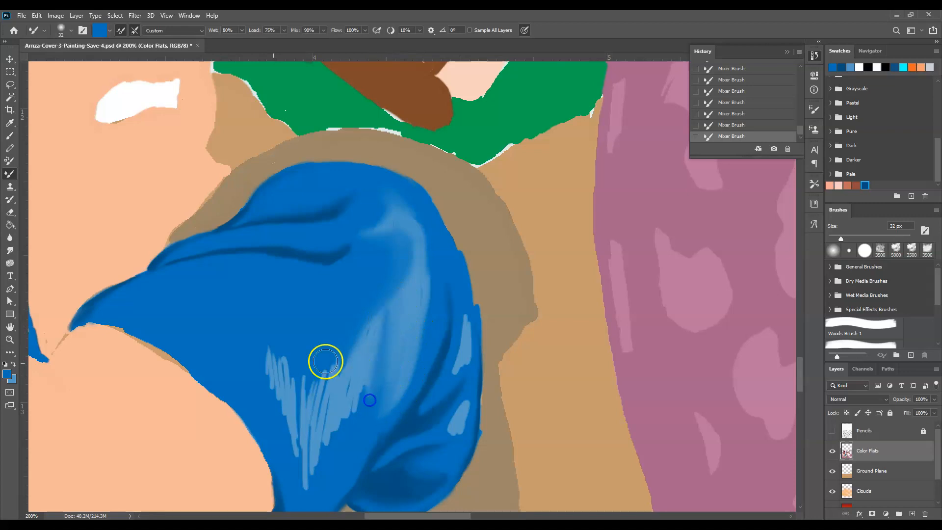
- Switch back to the light blue and spread the central highlight across the sleeve and up the shoulder with the Mixer Brush
{"action": "left_click", "coordinate": [13, 365]}
{"action": "mouse_move", "coordinate": [393, 321]}
{"action": "left_mouse_down"}
{"action": "mouse_move", "coordinate": [381, 363]}
{"action": "mouse_move", "coordinate": [380, 324]}
{"action": "mouse_move", "coordinate": [365, 408]}
{"action": "mouse_move", "coordinate": [362, 374]}
{"action": "mouse_move", "coordinate": [354, 390]}
{"action": "mouse_move", "coordinate": [375, 372]}
{"action": "mouse_move", "coordinate": [385, 340]}
{"action": "mouse_move", "coordinate": [381, 301]}
{"action": "mouse_move", "coordinate": [355, 365]}
{"action": "mouse_move", "coordinate": [352, 354]}
{"action": "mouse_move", "coordinate": [408, 263]}
{"action": "mouse_move", "coordinate": [399, 228]}
{"action": "mouse_move", "coordinate": [404, 288]}
{"action": "mouse_move", "coordinate": [394, 305]}
{"action": "mouse_move", "coordinate": [389, 295]}
{"action": "mouse_move", "coordinate": [409, 305]}
{"action": "mouse_move", "coordinate": [433, 260]}
{"action": "mouse_move", "coordinate": [391, 328]}
{"action": "mouse_move", "coordinate": [374, 336]}
{"action": "left_mouse_up"}
{"action": "mouse_move", "coordinate": [319, 437]}
{"action": "left_mouse_down"}
{"action": "mouse_move", "coordinate": [316, 488]}
{"action": "mouse_move", "coordinate": [295, 438]}
{"action": "mouse_move", "coordinate": [300, 387]}
{"action": "mouse_move", "coordinate": [242, 342]}
{"action": "mouse_move", "coordinate": [327, 391]}
{"action": "mouse_move", "coordinate": [337, 422]}
{"action": "mouse_move", "coordinate": [353, 348]}
{"action": "mouse_move", "coordinate": [308, 371]}
{"action": "mouse_move", "coordinate": [333, 306]}
{"action": "mouse_move", "coordinate": [296, 329]}
{"action": "mouse_move", "coordinate": [288, 396]}
{"action": "mouse_move", "coordinate": [280, 381]}
{"action": "mouse_move", "coordinate": [252, 378]}
{"action": "mouse_move", "coordinate": [227, 346]}
{"action": "mouse_move", "coordinate": [303, 439]}
{"action": "mouse_move", "coordinate": [228, 369]}
{"action": "mouse_move", "coordinate": [245, 373]}
{"action": "mouse_move", "coordinate": [454, 283]}
{"action": "mouse_move", "coordinate": [436, 289]}
{"action": "mouse_move", "coordinate": [432, 313]}
{"action": "mouse_move", "coordinate": [424, 286]}
{"action": "mouse_move", "coordinate": [381, 399]}
{"action": "left_mouse_up"}
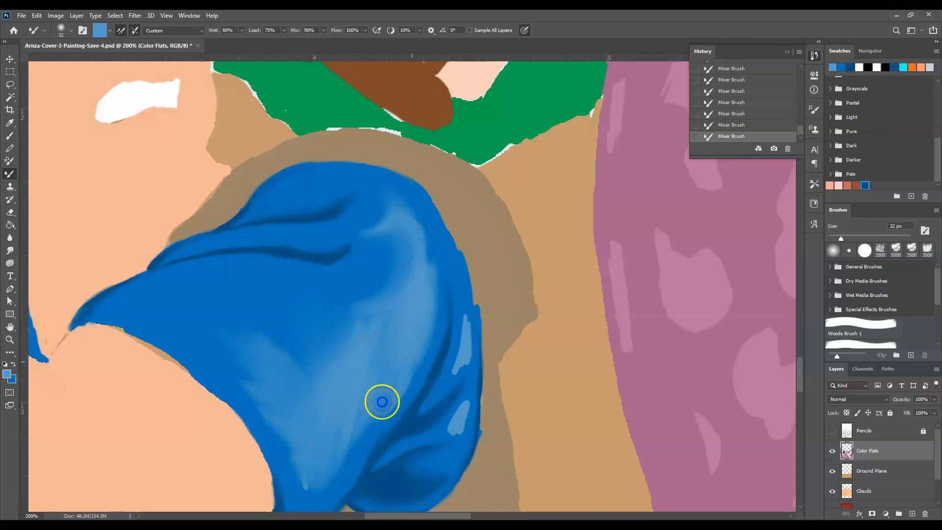
{"action": "mouse_move", "coordinate": [358, 347]}
{"action": "left_mouse_down"}
{"action": "mouse_move", "coordinate": [327, 337]}
{"action": "mouse_move", "coordinate": [359, 304]}
{"action": "mouse_move", "coordinate": [343, 309]}
{"action": "mouse_move", "coordinate": [400, 295]}
{"action": "mouse_move", "coordinate": [321, 287]}
{"action": "mouse_move", "coordinate": [369, 291]}
{"action": "mouse_move", "coordinate": [293, 266]}
{"action": "mouse_move", "coordinate": [389, 244]}
{"action": "mouse_move", "coordinate": [372, 256]}
{"action": "left_mouse_up"}
{"action": "left_click_drag", "start_coordinate": [431, 288], "coordinate": [412, 210]}
{"action": "mouse_move", "coordinate": [419, 245]}
{"action": "left_mouse_down"}
{"action": "mouse_move", "coordinate": [372, 178]}
{"action": "mouse_move", "coordinate": [435, 252]}
{"action": "mouse_move", "coordinate": [450, 290]}
{"action": "left_mouse_up"}
{"action": "mouse_move", "coordinate": [330, 444]}
{"action": "left_mouse_down"}
{"action": "mouse_move", "coordinate": [331, 489]}
{"action": "mouse_move", "coordinate": [350, 409]}
{"action": "left_mouse_up"}
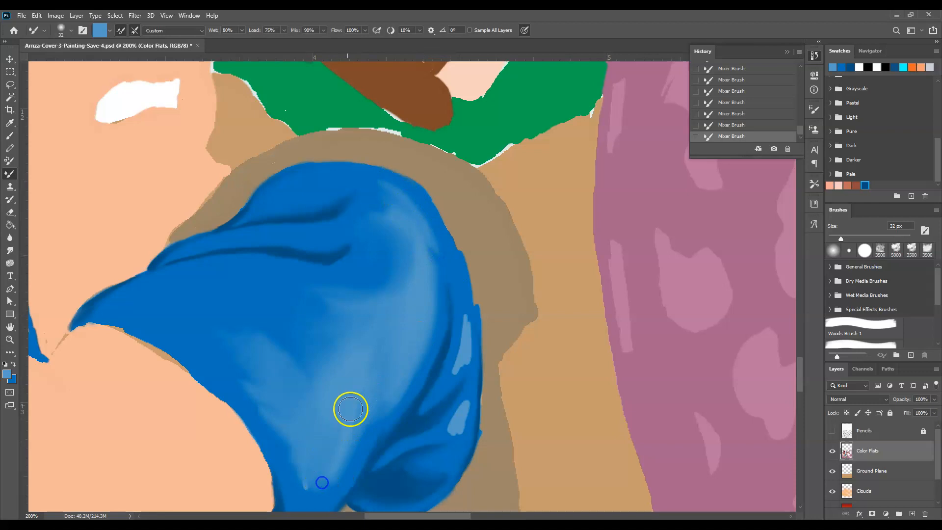
- Soften the central highlight and blend the small highlights between the folds along the sleeve's back edge
{"action": "left_click_drag", "start_coordinate": [385, 374], "coordinate": [383, 403]}
{"action": "mouse_move", "coordinate": [329, 461]}
{"action": "left_mouse_down"}
{"action": "mouse_move", "coordinate": [379, 406]}
{"action": "mouse_move", "coordinate": [471, 349]}
{"action": "mouse_move", "coordinate": [471, 299]}
{"action": "mouse_move", "coordinate": [450, 255]}
{"action": "mouse_move", "coordinate": [457, 269]}
{"action": "mouse_move", "coordinate": [421, 288]}
{"action": "mouse_move", "coordinate": [420, 255]}
{"action": "mouse_move", "coordinate": [404, 292]}
{"action": "mouse_move", "coordinate": [457, 407]}
{"action": "mouse_move", "coordinate": [469, 388]}
{"action": "mouse_move", "coordinate": [463, 442]}
{"action": "mouse_move", "coordinate": [436, 434]}
{"action": "mouse_move", "coordinate": [477, 370]}
{"action": "mouse_move", "coordinate": [466, 381]}
{"action": "mouse_move", "coordinate": [470, 336]}
{"action": "mouse_move", "coordinate": [469, 370]}
{"action": "mouse_move", "coordinate": [454, 354]}
{"action": "mouse_move", "coordinate": [479, 311]}
{"action": "mouse_move", "coordinate": [468, 364]}
{"action": "left_mouse_up"}
{"action": "mouse_move", "coordinate": [427, 279]}
{"action": "left_mouse_down"}
{"action": "mouse_move", "coordinate": [378, 265]}
{"action": "mouse_move", "coordinate": [369, 180]}
{"action": "mouse_move", "coordinate": [427, 236]}
{"action": "left_mouse_up"}
{"action": "mouse_move", "coordinate": [378, 296]}
{"action": "left_mouse_down"}
{"action": "mouse_move", "coordinate": [286, 358]}
{"action": "mouse_move", "coordinate": [279, 466]}
{"action": "mouse_move", "coordinate": [298, 494]}
{"action": "mouse_move", "coordinate": [301, 475]}
{"action": "mouse_move", "coordinate": [353, 427]}
{"action": "mouse_move", "coordinate": [346, 467]}
{"action": "left_mouse_up"}
{"action": "left_click_drag", "start_coordinate": [799, 373], "coordinate": [799, 383]}
{"action": "left_click_drag", "start_coordinate": [429, 186], "coordinate": [423, 233]}
{"action": "mouse_move", "coordinate": [437, 166]}
{"action": "left_mouse_down"}
{"action": "mouse_move", "coordinate": [431, 234]}
{"action": "mouse_move", "coordinate": [403, 269]}
{"action": "left_mouse_up"}
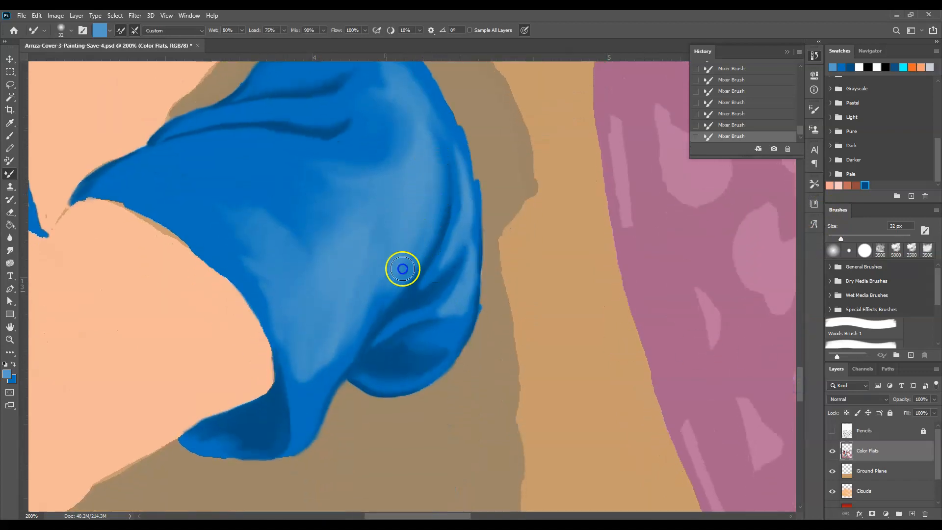
- Pull the light blue highlight down toward the cuff and along the sleeve's inner edge near the arm
{"action": "left_click_drag", "start_coordinate": [326, 380], "coordinate": [306, 430]}
{"action": "mouse_move", "coordinate": [292, 353]}
{"action": "left_mouse_down"}
{"action": "mouse_move", "coordinate": [303, 389]}
{"action": "mouse_move", "coordinate": [314, 380]}
{"action": "mouse_move", "coordinate": [299, 315]}
{"action": "mouse_move", "coordinate": [285, 325]}
{"action": "mouse_move", "coordinate": [285, 309]}
{"action": "mouse_move", "coordinate": [282, 346]}
{"action": "mouse_move", "coordinate": [258, 294]}
{"action": "left_mouse_up"}
{"action": "mouse_move", "coordinate": [238, 262]}
{"action": "left_mouse_down"}
{"action": "mouse_move", "coordinate": [264, 285]}
{"action": "mouse_move", "coordinate": [242, 249]}
{"action": "mouse_move", "coordinate": [276, 218]}
{"action": "mouse_move", "coordinate": [376, 249]}
{"action": "left_mouse_up"}
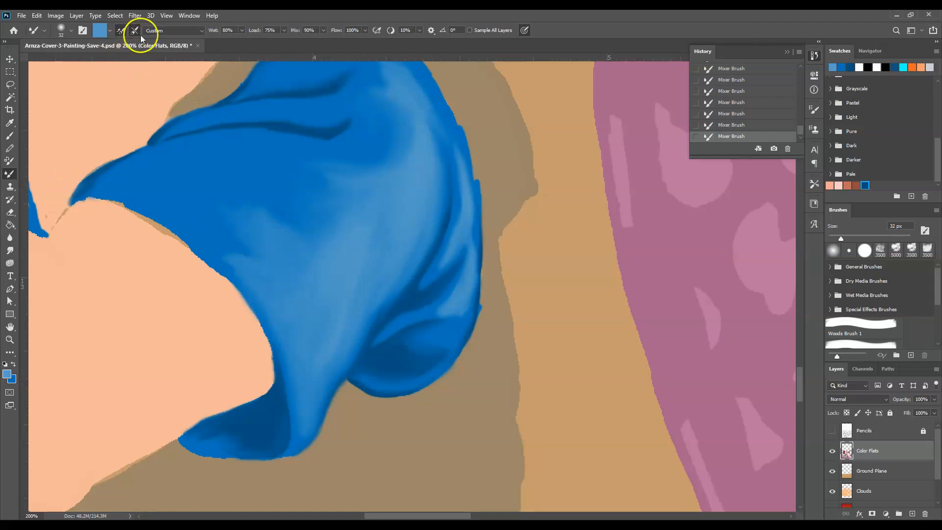
- Switch to the mid blue, enlarge the Mixer Brush to 47 px and soften the highlight's transition across the sleeve's middle
{"action": "left_click", "coordinate": [14, 365]}
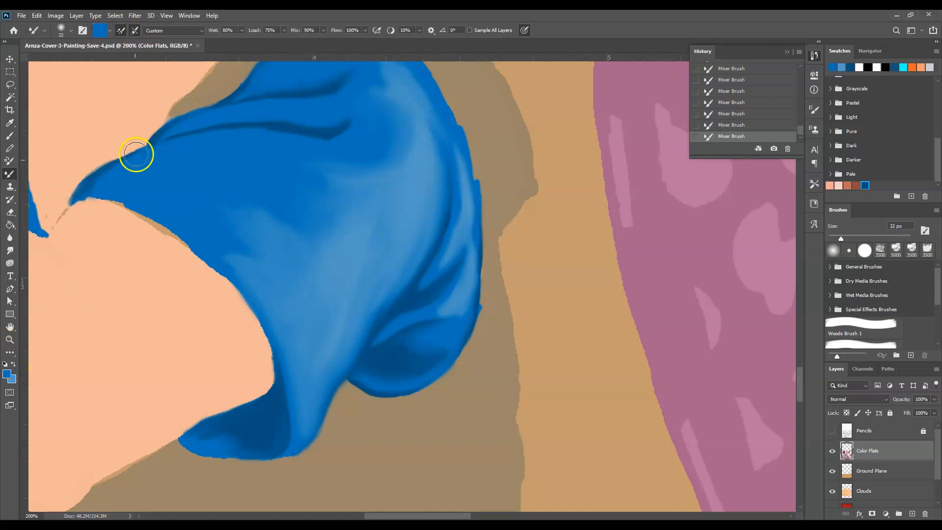
{"action": "left_click", "coordinate": [9, 136]}
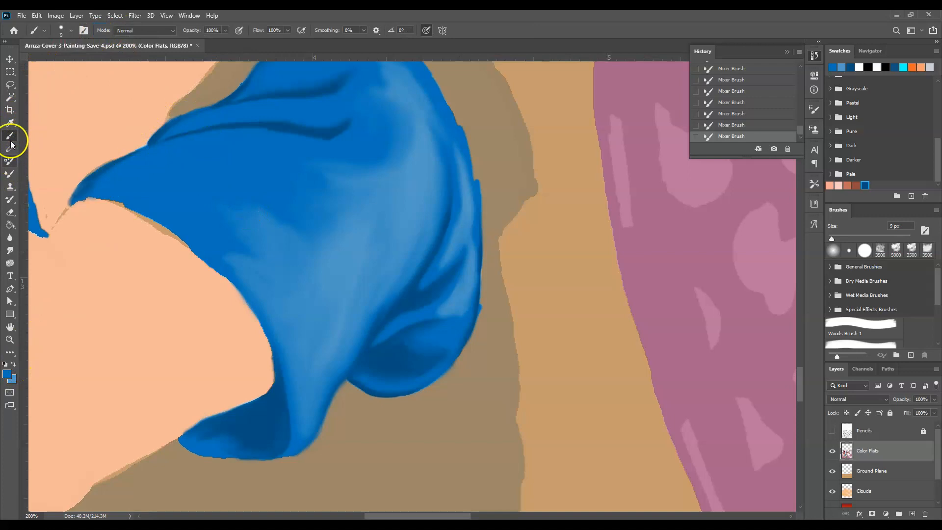
{"action": "left_click", "coordinate": [10, 171]}
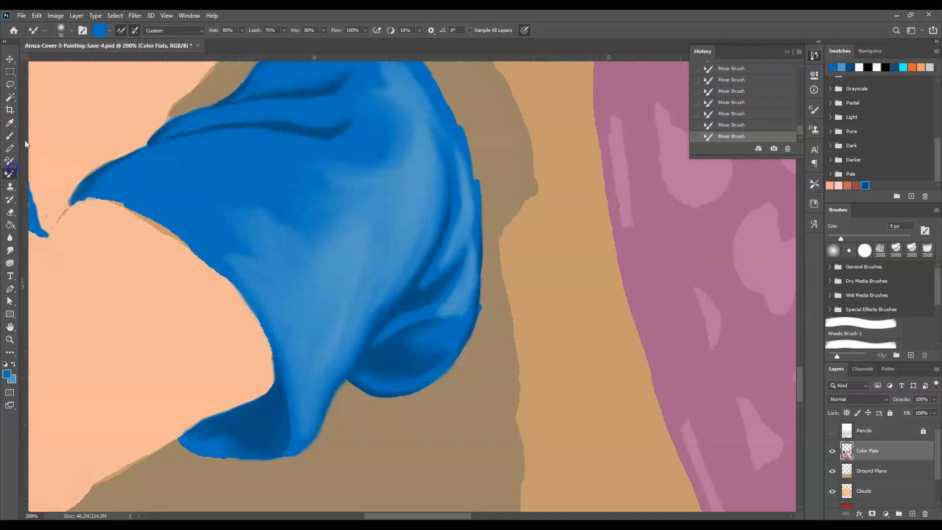
{"action": "left_click", "coordinate": [72, 32]}
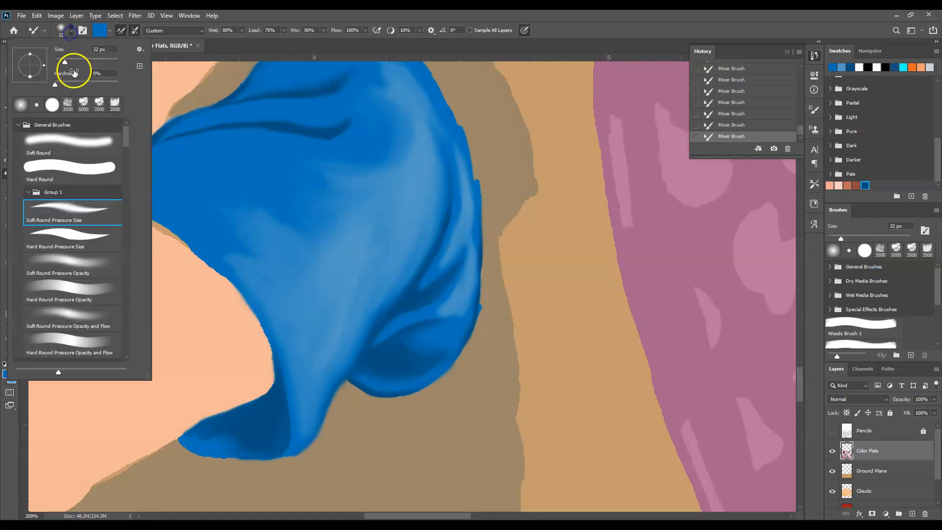
{"action": "left_click", "coordinate": [69, 62]}
{"action": "left_click_drag", "start_coordinate": [232, 202], "coordinate": [293, 212]}
{"action": "mouse_move", "coordinate": [226, 231]}
{"action": "left_mouse_down"}
{"action": "mouse_move", "coordinate": [337, 192]}
{"action": "mouse_move", "coordinate": [250, 250]}
{"action": "mouse_move", "coordinate": [341, 202]}
{"action": "mouse_move", "coordinate": [263, 261]}
{"action": "mouse_move", "coordinate": [239, 259]}
{"action": "left_mouse_up"}
{"action": "mouse_move", "coordinate": [335, 157]}
{"action": "left_mouse_down"}
{"action": "mouse_move", "coordinate": [314, 124]}
{"action": "mouse_move", "coordinate": [347, 108]}
{"action": "mouse_move", "coordinate": [317, 126]}
{"action": "mouse_move", "coordinate": [335, 104]}
{"action": "mouse_move", "coordinate": [307, 124]}
{"action": "mouse_move", "coordinate": [340, 109]}
{"action": "mouse_move", "coordinate": [307, 121]}
{"action": "mouse_move", "coordinate": [279, 115]}
{"action": "mouse_move", "coordinate": [322, 110]}
{"action": "mouse_move", "coordinate": [378, 149]}
{"action": "mouse_move", "coordinate": [386, 110]}
{"action": "mouse_move", "coordinate": [415, 145]}
{"action": "mouse_move", "coordinate": [393, 190]}
{"action": "mouse_move", "coordinate": [373, 310]}
{"action": "left_mouse_up"}
{"action": "mouse_move", "coordinate": [309, 408]}
{"action": "left_mouse_down"}
{"action": "mouse_move", "coordinate": [345, 312]}
{"action": "mouse_move", "coordinate": [444, 198]}
{"action": "mouse_move", "coordinate": [458, 206]}
{"action": "mouse_move", "coordinate": [418, 239]}
{"action": "mouse_move", "coordinate": [438, 209]}
{"action": "mouse_move", "coordinate": [433, 136]}
{"action": "mouse_move", "coordinate": [435, 167]}
{"action": "mouse_move", "coordinate": [420, 157]}
{"action": "mouse_move", "coordinate": [416, 278]}
{"action": "mouse_move", "coordinate": [408, 251]}
{"action": "left_mouse_up"}
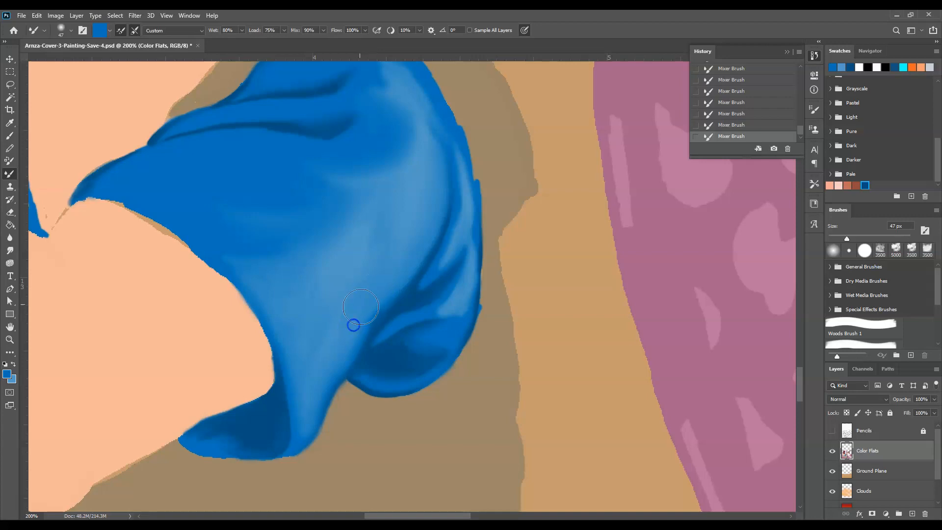
- Smooth the highlight down to the cuff and around the back folds of the sleeve with the 47 px Mixer Brush
{"action": "mouse_move", "coordinate": [298, 290]}
{"action": "left_mouse_down"}
{"action": "mouse_move", "coordinate": [328, 283]}
{"action": "mouse_move", "coordinate": [267, 243]}
{"action": "mouse_move", "coordinate": [247, 275]}
{"action": "mouse_move", "coordinate": [205, 235]}
{"action": "mouse_move", "coordinate": [322, 340]}
{"action": "mouse_move", "coordinate": [285, 427]}
{"action": "mouse_move", "coordinate": [259, 438]}
{"action": "mouse_move", "coordinate": [263, 414]}
{"action": "mouse_move", "coordinate": [368, 404]}
{"action": "mouse_move", "coordinate": [325, 417]}
{"action": "mouse_move", "coordinate": [329, 379]}
{"action": "mouse_move", "coordinate": [320, 369]}
{"action": "mouse_move", "coordinate": [324, 386]}
{"action": "mouse_move", "coordinate": [321, 377]}
{"action": "mouse_move", "coordinate": [290, 450]}
{"action": "mouse_move", "coordinate": [325, 384]}
{"action": "left_mouse_up"}
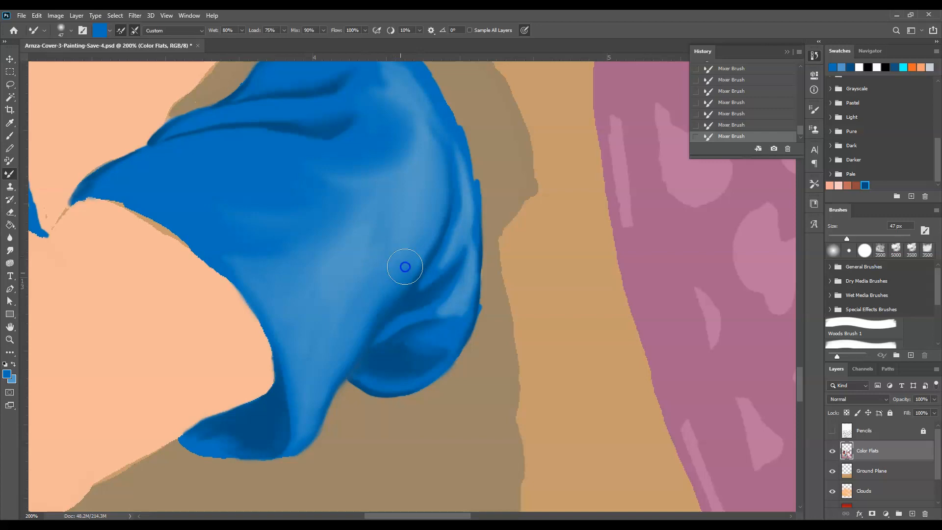
{"action": "mouse_move", "coordinate": [449, 207]}
{"action": "left_mouse_down"}
{"action": "mouse_move", "coordinate": [352, 237]}
{"action": "mouse_move", "coordinate": [357, 226]}
{"action": "mouse_move", "coordinate": [345, 238]}
{"action": "mouse_move", "coordinate": [410, 235]}
{"action": "mouse_move", "coordinate": [417, 274]}
{"action": "mouse_move", "coordinate": [383, 296]}
{"action": "left_mouse_up"}
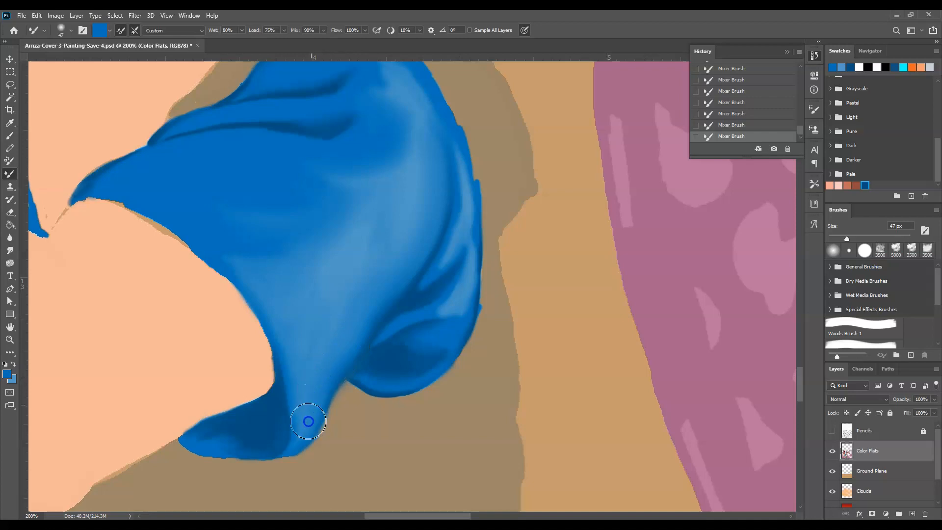
{"action": "mouse_move", "coordinate": [303, 426]}
{"action": "left_mouse_down"}
{"action": "mouse_move", "coordinate": [293, 374]}
{"action": "mouse_move", "coordinate": [361, 303]}
{"action": "left_mouse_up"}
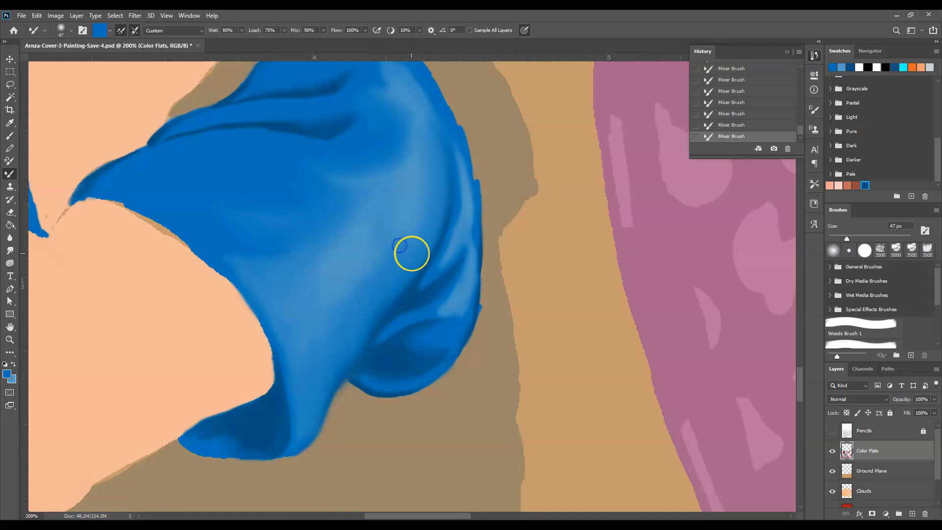
{"action": "mouse_move", "coordinate": [434, 153]}
{"action": "left_mouse_down"}
{"action": "mouse_move", "coordinate": [427, 176]}
{"action": "mouse_move", "coordinate": [440, 133]}
{"action": "mouse_move", "coordinate": [468, 243]}
{"action": "mouse_move", "coordinate": [452, 253]}
{"action": "mouse_move", "coordinate": [477, 210]}
{"action": "mouse_move", "coordinate": [473, 237]}
{"action": "mouse_move", "coordinate": [462, 157]}
{"action": "mouse_move", "coordinate": [459, 304]}
{"action": "mouse_move", "coordinate": [433, 313]}
{"action": "mouse_move", "coordinate": [455, 304]}
{"action": "mouse_move", "coordinate": [437, 303]}
{"action": "mouse_move", "coordinate": [459, 296]}
{"action": "mouse_move", "coordinate": [460, 278]}
{"action": "mouse_move", "coordinate": [419, 316]}
{"action": "mouse_move", "coordinate": [435, 308]}
{"action": "mouse_move", "coordinate": [402, 322]}
{"action": "mouse_move", "coordinate": [458, 306]}
{"action": "mouse_move", "coordinate": [452, 331]}
{"action": "left_mouse_up"}
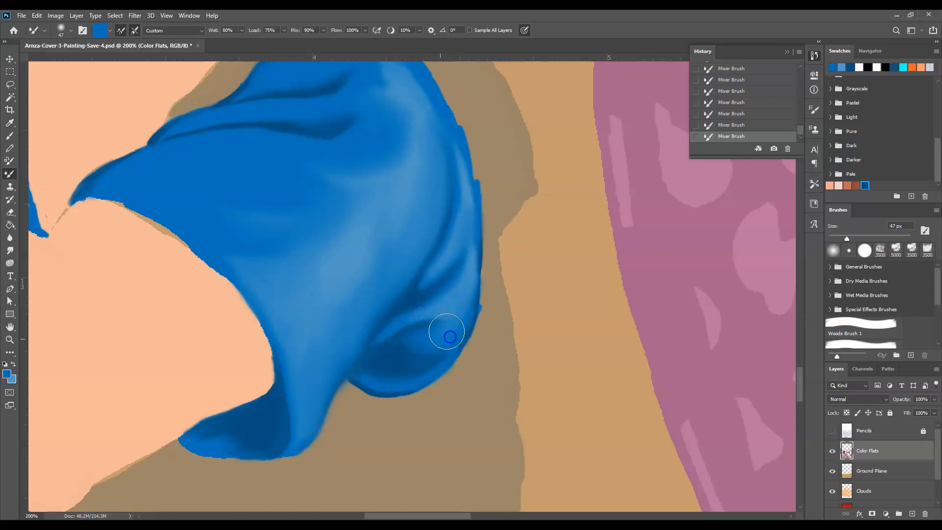
{"action": "mouse_move", "coordinate": [472, 296]}
{"action": "left_mouse_down"}
{"action": "mouse_move", "coordinate": [456, 179]}
{"action": "mouse_move", "coordinate": [414, 176]}
{"action": "mouse_move", "coordinate": [402, 189]}
{"action": "mouse_move", "coordinate": [390, 181]}
{"action": "left_mouse_up"}
{"action": "key", "text": "ctrl+minus"}
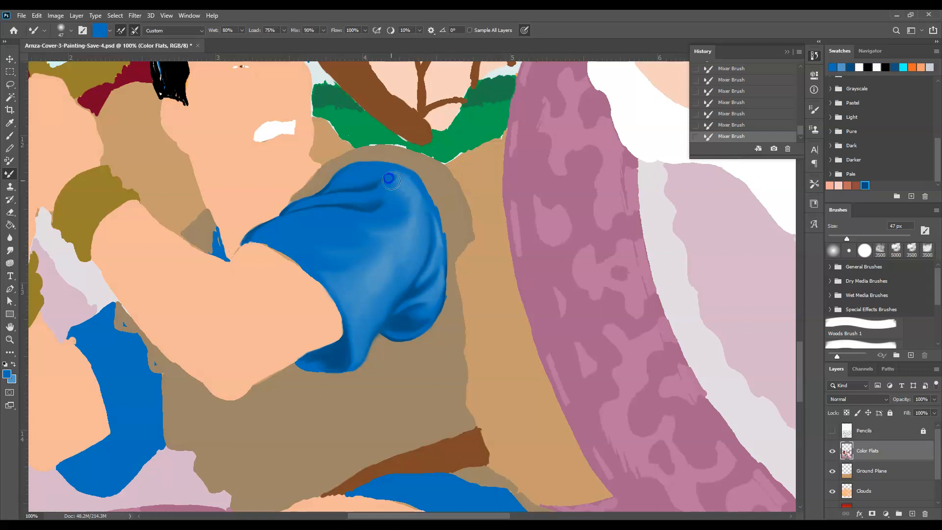
{"action": "mouse_move", "coordinate": [490, 219]}
{"action": "left_mouse_down"}
{"action": "mouse_move", "coordinate": [412, 219]}
{"action": "mouse_move", "coordinate": [405, 244]}
{"action": "mouse_move", "coordinate": [363, 253]}
{"action": "mouse_move", "coordinate": [320, 245]}
{"action": "mouse_move", "coordinate": [381, 255]}
{"action": "mouse_move", "coordinate": [442, 210]}
{"action": "left_mouse_up"}
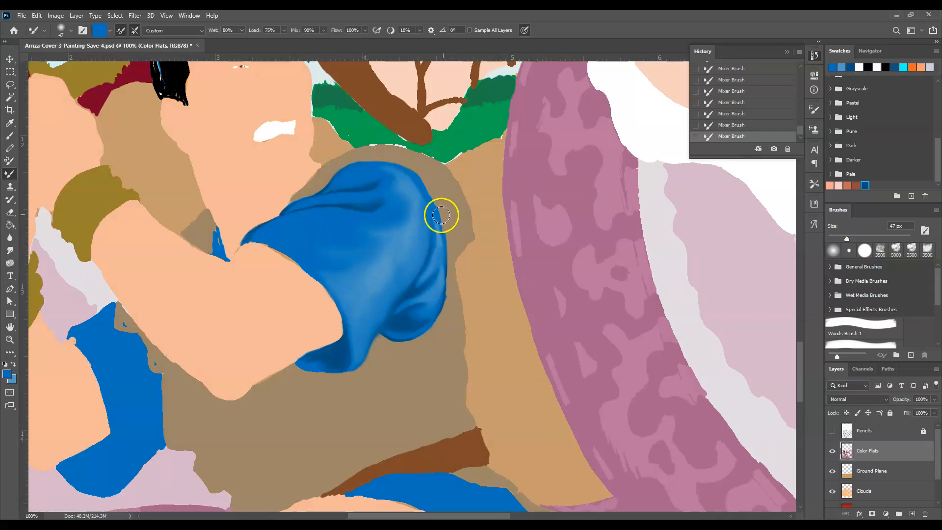
- Set the foreground to the dark blue swatch and paint a shadow along the shirt's outer shoulder and neckline edges with the Brush
{"action": "left_click", "coordinate": [10, 343]}
{"action": "left_click", "coordinate": [440, 192]}
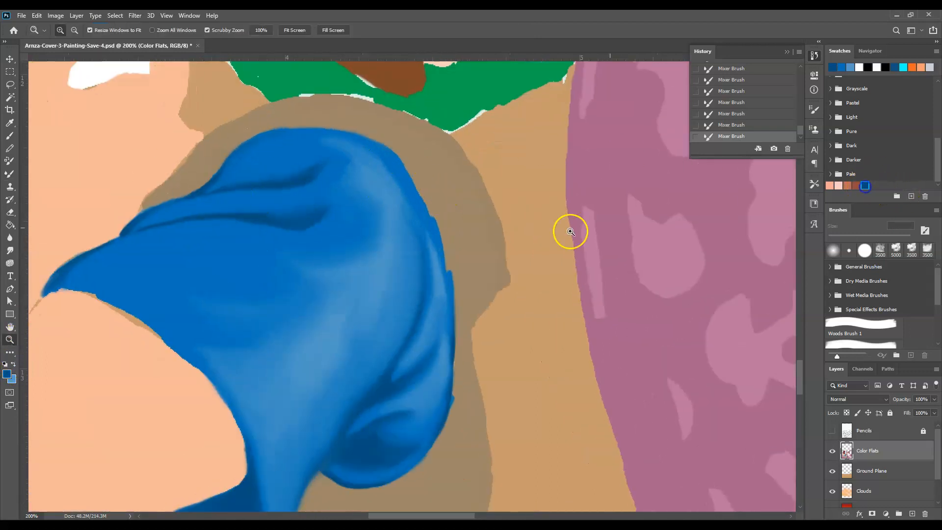
{"action": "left_click", "coordinate": [11, 137]}
{"action": "mouse_move", "coordinate": [400, 159]}
{"action": "left_mouse_down"}
{"action": "mouse_move", "coordinate": [431, 217]}
{"action": "mouse_move", "coordinate": [412, 188]}
{"action": "mouse_move", "coordinate": [449, 293]}
{"action": "left_mouse_up"}
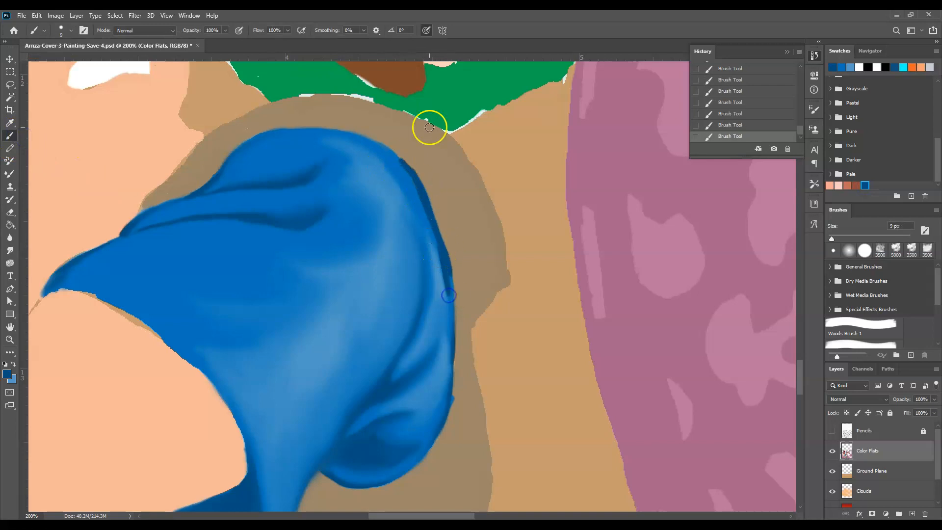
{"action": "left_click_drag", "start_coordinate": [251, 148], "coordinate": [292, 130]}
{"action": "left_click_drag", "start_coordinate": [294, 132], "coordinate": [384, 150]}
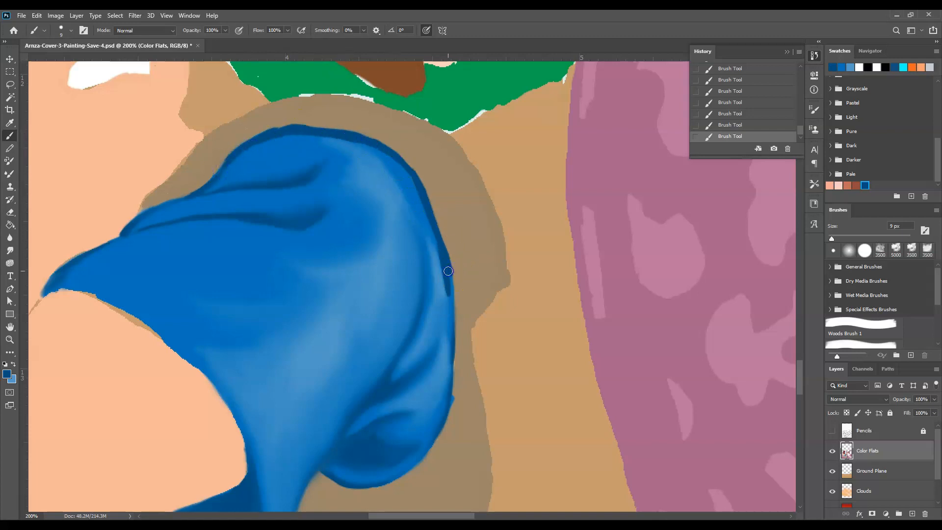
{"action": "mouse_move", "coordinate": [213, 189]}
{"action": "left_mouse_down"}
{"action": "mouse_move", "coordinate": [243, 169]}
{"action": "mouse_move", "coordinate": [239, 187]}
{"action": "mouse_move", "coordinate": [255, 181]}
{"action": "mouse_move", "coordinate": [226, 176]}
{"action": "mouse_move", "coordinate": [152, 216]}
{"action": "left_mouse_up"}
{"action": "left_click_drag", "start_coordinate": [55, 286], "coordinate": [97, 257]}
- Blend the dark shadow into the upper shoulder folds and the neckline side with the Mixer Brush
{"action": "left_click", "coordinate": [9, 174]}
{"action": "mouse_move", "coordinate": [248, 172]}
{"action": "left_mouse_down"}
{"action": "mouse_move", "coordinate": [273, 169]}
{"action": "mouse_move", "coordinate": [248, 164]}
{"action": "mouse_move", "coordinate": [244, 175]}
{"action": "mouse_move", "coordinate": [278, 146]}
{"action": "mouse_move", "coordinate": [287, 150]}
{"action": "mouse_move", "coordinate": [248, 171]}
{"action": "mouse_move", "coordinate": [313, 153]}
{"action": "mouse_move", "coordinate": [246, 169]}
{"action": "mouse_move", "coordinate": [288, 158]}
{"action": "mouse_move", "coordinate": [294, 142]}
{"action": "mouse_move", "coordinate": [261, 152]}
{"action": "mouse_move", "coordinate": [320, 144]}
{"action": "left_mouse_up"}
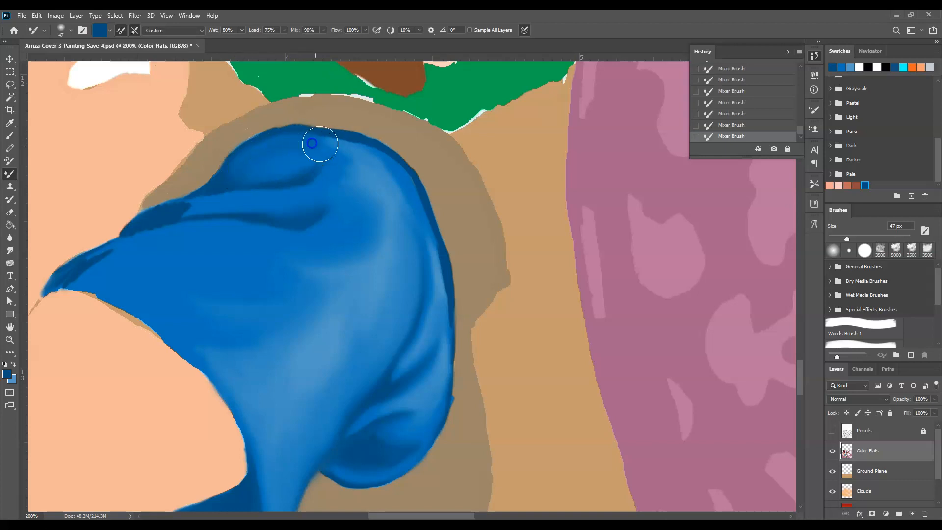
{"action": "left_click_drag", "start_coordinate": [200, 213], "coordinate": [209, 206]}
{"action": "mouse_move", "coordinate": [150, 222]}
{"action": "left_mouse_down"}
{"action": "mouse_move", "coordinate": [202, 204]}
{"action": "mouse_move", "coordinate": [158, 214]}
{"action": "mouse_move", "coordinate": [146, 222]}
{"action": "mouse_move", "coordinate": [180, 206]}
{"action": "mouse_move", "coordinate": [123, 254]}
{"action": "mouse_move", "coordinate": [69, 279]}
{"action": "mouse_move", "coordinate": [147, 239]}
{"action": "mouse_move", "coordinate": [119, 254]}
{"action": "mouse_move", "coordinate": [197, 227]}
{"action": "mouse_move", "coordinate": [157, 238]}
{"action": "mouse_move", "coordinate": [278, 221]}
{"action": "left_mouse_up"}
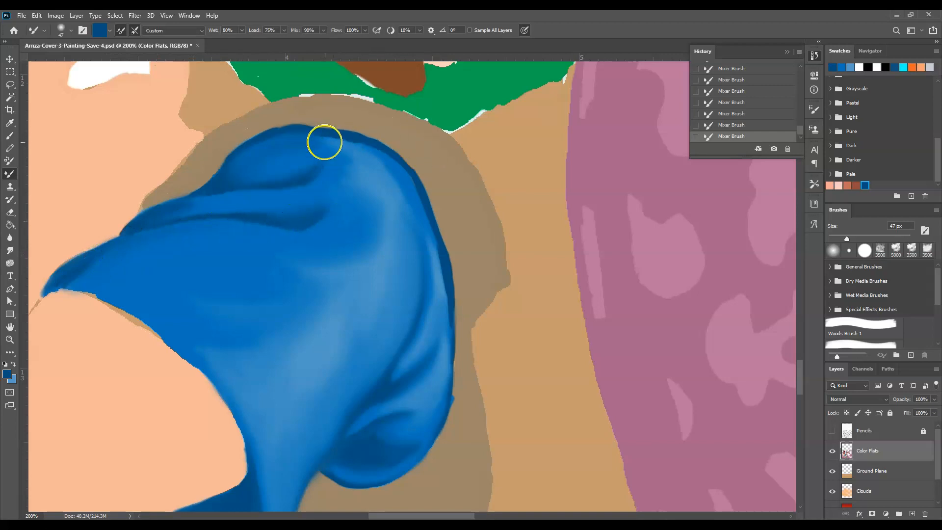
- Blend the dark edge shadow over the top of the shoulder, down the sleeve's back edge and at the neckline tip
{"action": "mouse_move", "coordinate": [350, 152]}
{"action": "left_mouse_down"}
{"action": "mouse_move", "coordinate": [311, 139]}
{"action": "mouse_move", "coordinate": [370, 150]}
{"action": "mouse_move", "coordinate": [304, 138]}
{"action": "left_mouse_up"}
{"action": "mouse_move", "coordinate": [404, 178]}
{"action": "left_mouse_down"}
{"action": "mouse_move", "coordinate": [435, 219]}
{"action": "mouse_move", "coordinate": [418, 199]}
{"action": "mouse_move", "coordinate": [443, 274]}
{"action": "mouse_move", "coordinate": [436, 251]}
{"action": "mouse_move", "coordinate": [443, 400]}
{"action": "left_mouse_up"}
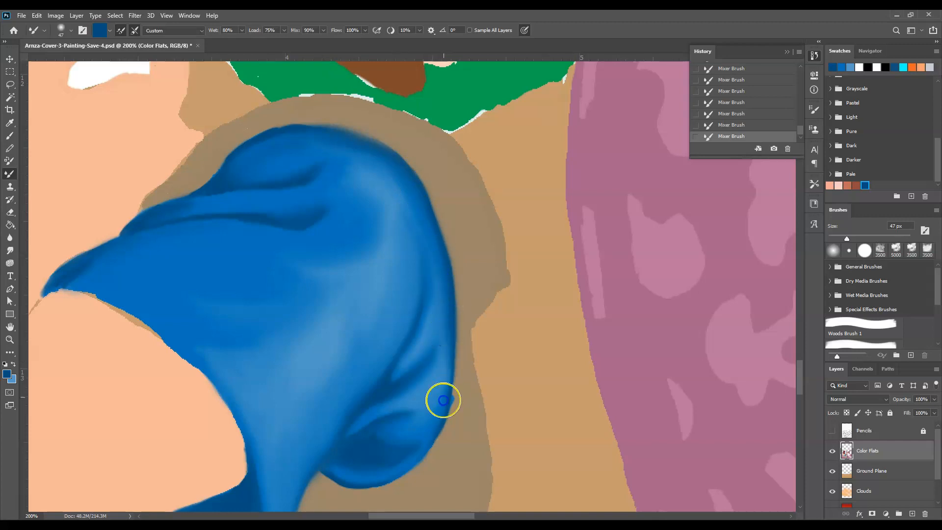
{"action": "mouse_move", "coordinate": [349, 145]}
{"action": "left_mouse_down"}
{"action": "mouse_move", "coordinate": [318, 197]}
{"action": "mouse_move", "coordinate": [307, 136]}
{"action": "left_mouse_up"}
{"action": "mouse_move", "coordinate": [256, 151]}
{"action": "left_mouse_down"}
{"action": "mouse_move", "coordinate": [281, 141]}
{"action": "mouse_move", "coordinate": [250, 178]}
{"action": "mouse_move", "coordinate": [240, 172]}
{"action": "mouse_move", "coordinate": [211, 194]}
{"action": "mouse_move", "coordinate": [240, 189]}
{"action": "mouse_move", "coordinate": [208, 194]}
{"action": "mouse_move", "coordinate": [284, 188]}
{"action": "mouse_move", "coordinate": [189, 199]}
{"action": "left_mouse_up"}
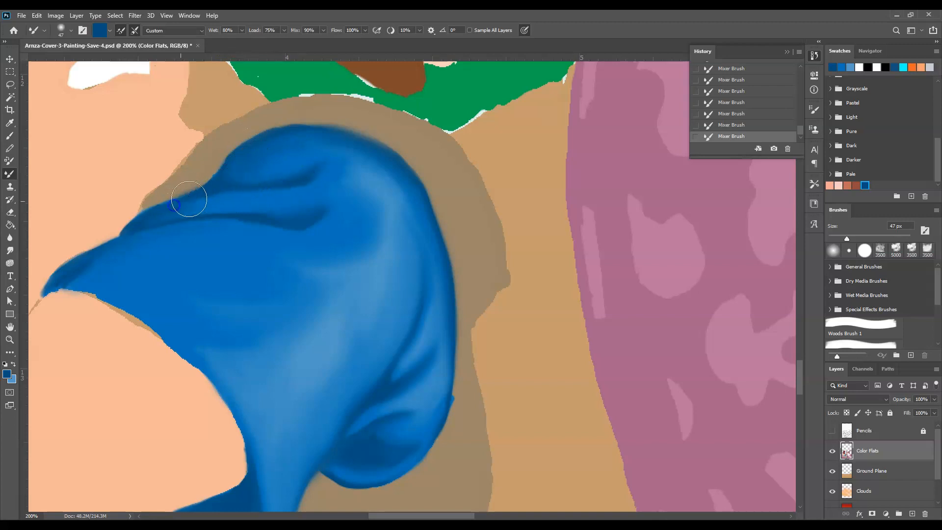
{"action": "mouse_move", "coordinate": [232, 169]}
{"action": "left_mouse_down"}
{"action": "mouse_move", "coordinate": [248, 157]}
{"action": "mouse_move", "coordinate": [375, 146]}
{"action": "mouse_move", "coordinate": [342, 154]}
{"action": "mouse_move", "coordinate": [422, 205]}
{"action": "mouse_move", "coordinate": [441, 268]}
{"action": "mouse_move", "coordinate": [431, 311]}
{"action": "left_mouse_up"}
{"action": "mouse_move", "coordinate": [355, 469]}
{"action": "left_mouse_down"}
{"action": "mouse_move", "coordinate": [394, 470]}
{"action": "mouse_move", "coordinate": [375, 475]}
{"action": "mouse_move", "coordinate": [390, 465]}
{"action": "mouse_move", "coordinate": [376, 447]}
{"action": "mouse_move", "coordinate": [430, 420]}
{"action": "mouse_move", "coordinate": [342, 458]}
{"action": "mouse_move", "coordinate": [368, 457]}
{"action": "left_mouse_up"}
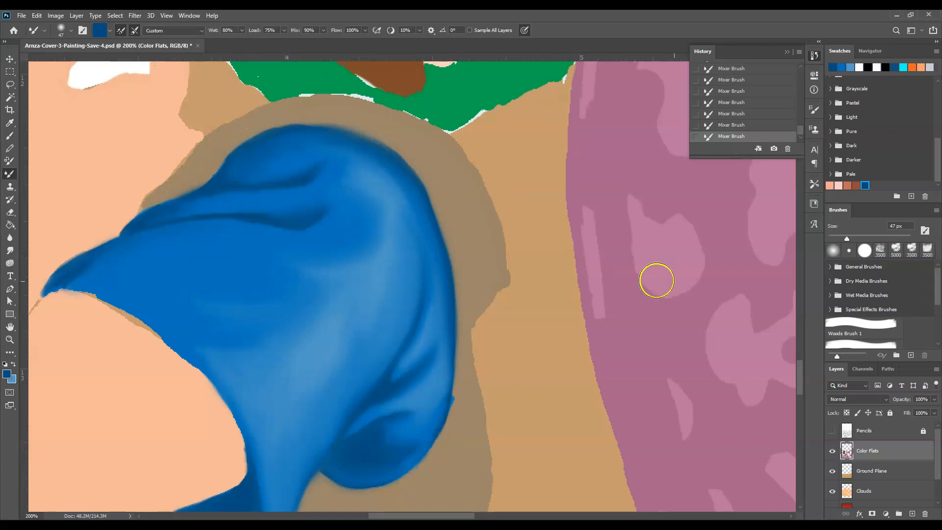
{"action": "left_click_drag", "start_coordinate": [797, 377], "coordinate": [798, 382]}
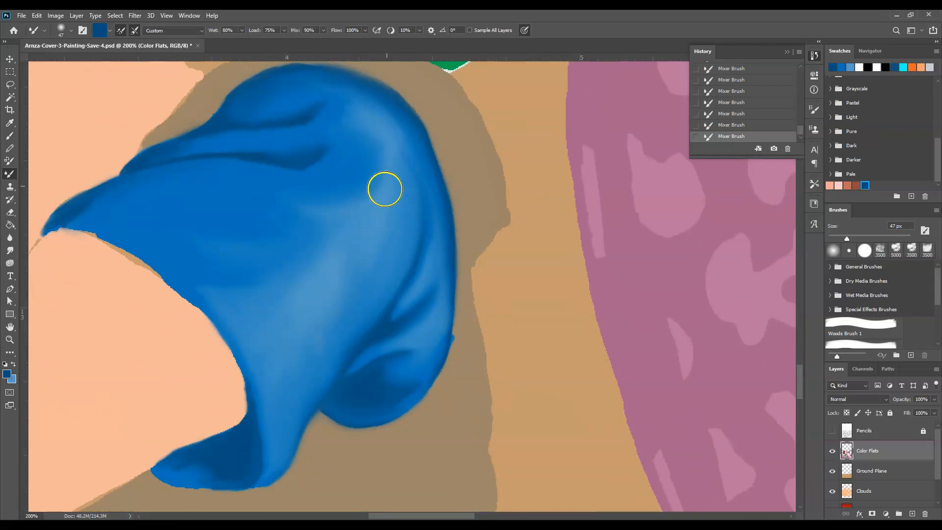
{"action": "mouse_move", "coordinate": [89, 218]}
{"action": "left_mouse_down"}
{"action": "mouse_move", "coordinate": [91, 208]}
{"action": "mouse_move", "coordinate": [67, 220]}
{"action": "mouse_move", "coordinate": [86, 215]}
{"action": "left_mouse_up"}
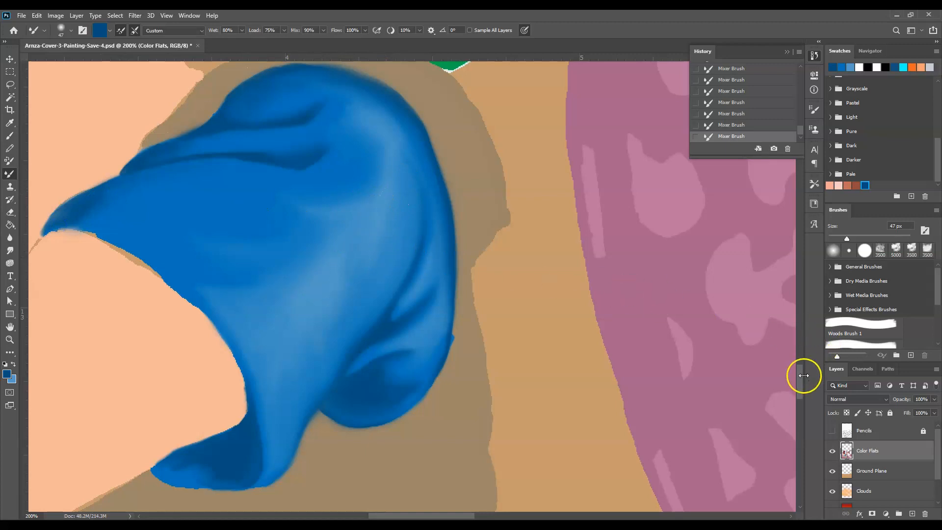
- Bring the character's face into view and show the Pencils layer over the flat colors
{"action": "left_click_drag", "start_coordinate": [798, 384], "coordinate": [800, 363]}
{"action": "left_click_drag", "start_coordinate": [452, 518], "coordinate": [417, 518]}
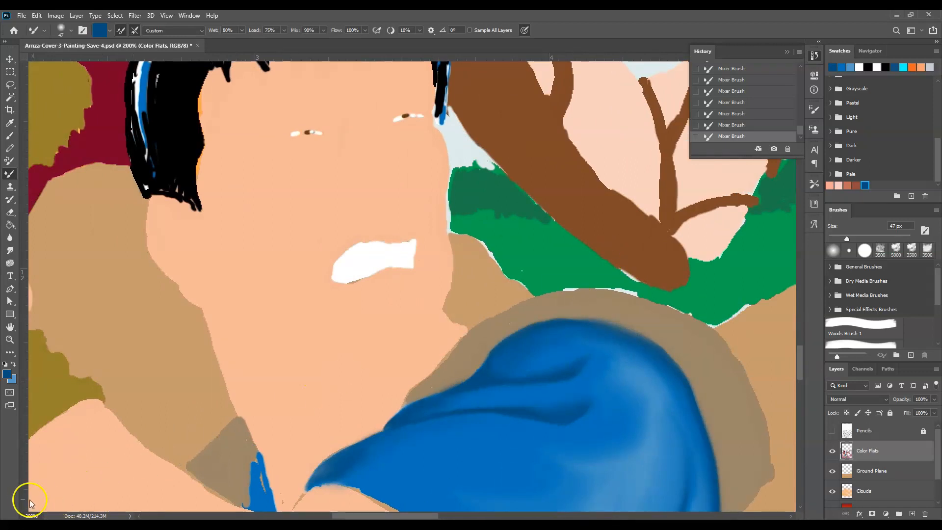
{"action": "scroll", "coordinate": [582, 294], "scroll_direction": "down", "scroll_amount": 5}
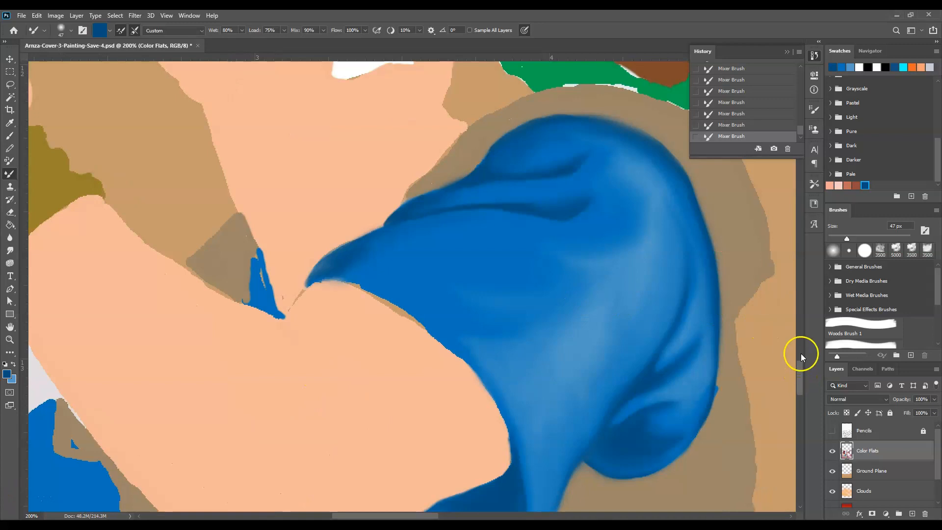
{"action": "left_click_drag", "start_coordinate": [799, 365], "coordinate": [800, 344]}
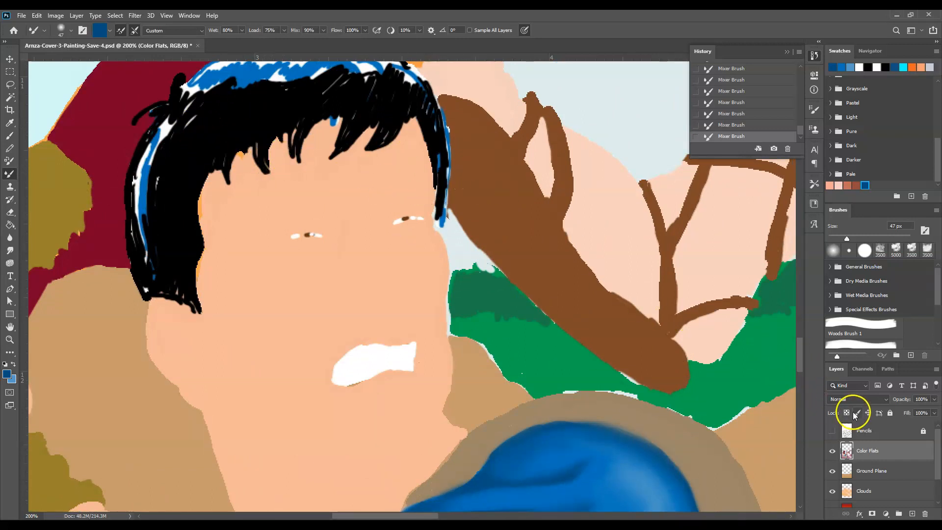
{"action": "left_click", "coordinate": [833, 431]}
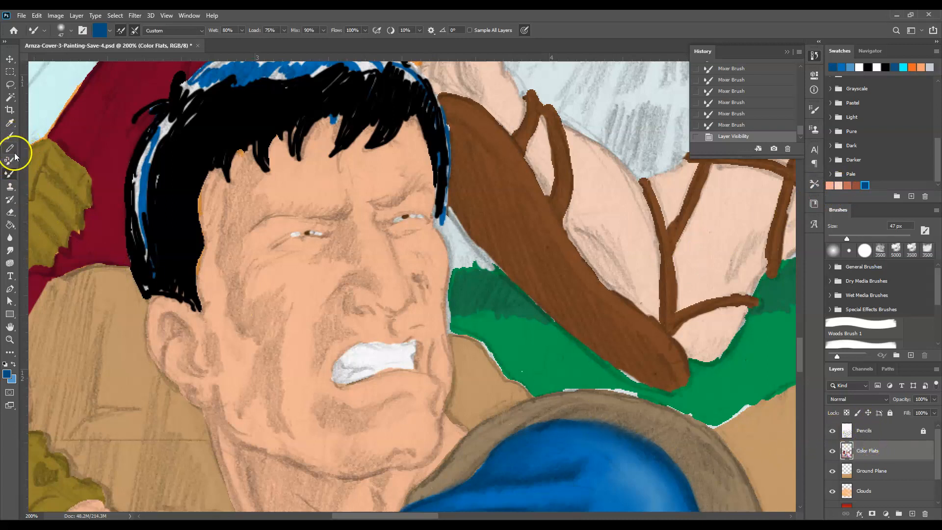
- Paint dark reddish-brown shadows down the temple and cheek, beside the nose bridge, around the nostril and along the mouth fold with the 9 px Brush
{"action": "left_click", "coordinate": [9, 135]}
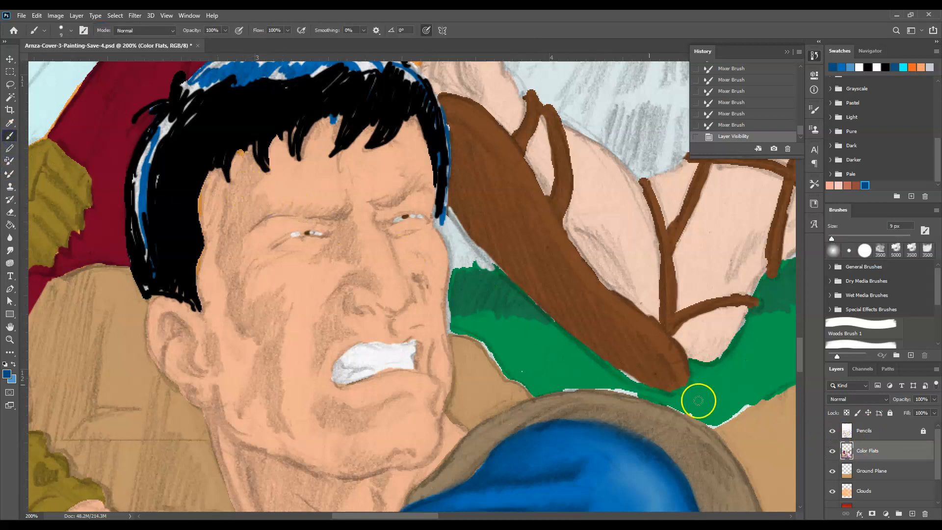
{"action": "left_click", "coordinate": [856, 185]}
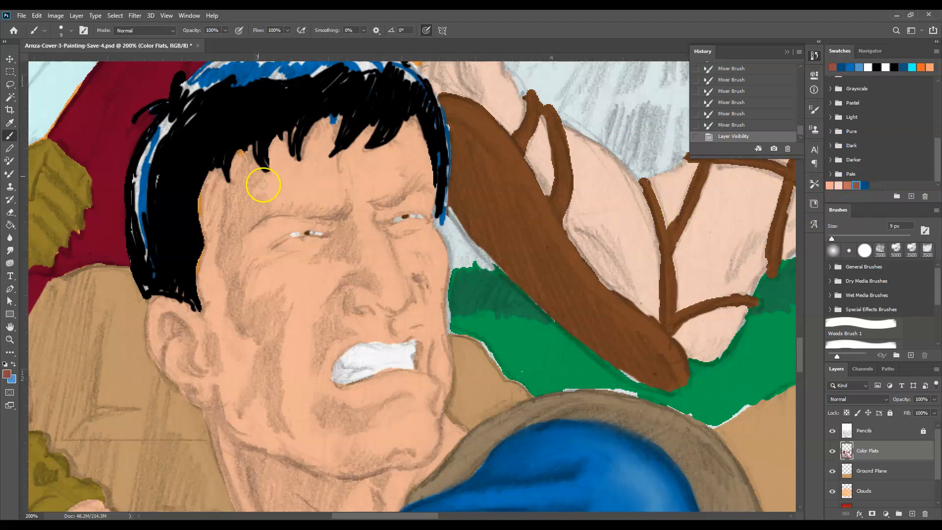
{"action": "left_click_drag", "start_coordinate": [235, 192], "coordinate": [242, 175]}
{"action": "mouse_move", "coordinate": [234, 212]}
{"action": "left_mouse_down"}
{"action": "mouse_move", "coordinate": [237, 287]}
{"action": "mouse_move", "coordinate": [251, 332]}
{"action": "mouse_move", "coordinate": [265, 322]}
{"action": "mouse_move", "coordinate": [258, 355]}
{"action": "mouse_move", "coordinate": [284, 379]}
{"action": "mouse_move", "coordinate": [288, 429]}
{"action": "left_mouse_up"}
{"action": "left_click_drag", "start_coordinate": [344, 229], "coordinate": [324, 256]}
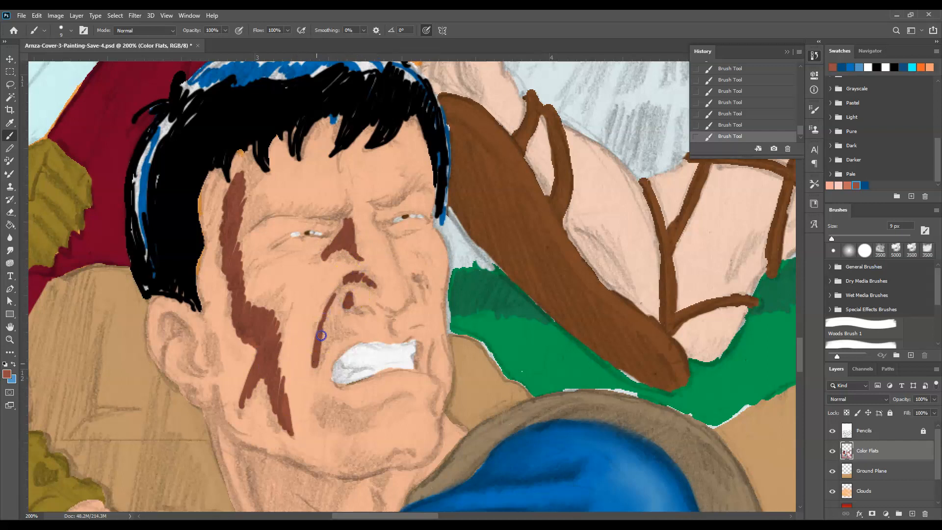
{"action": "mouse_move", "coordinate": [328, 222]}
{"action": "left_mouse_down"}
{"action": "mouse_move", "coordinate": [345, 226]}
{"action": "mouse_move", "coordinate": [328, 228]}
{"action": "left_mouse_up"}
{"action": "left_click_drag", "start_coordinate": [262, 201], "coordinate": [238, 200]}
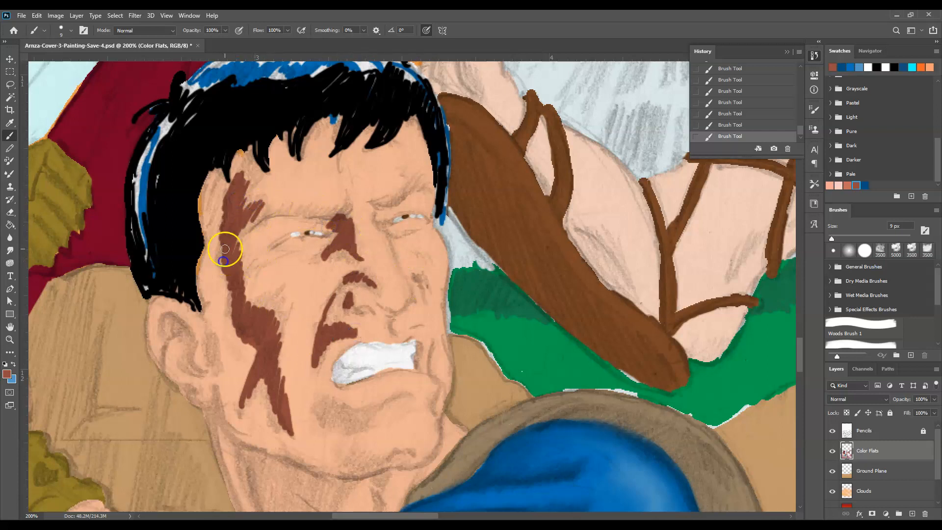
- Add dark reddish-brown shadows inside the ear, under the lower lip and at the far eye's inner brow
{"action": "mouse_move", "coordinate": [191, 343]}
{"action": "left_mouse_down"}
{"action": "mouse_move", "coordinate": [201, 371]}
{"action": "mouse_move", "coordinate": [189, 346]}
{"action": "left_mouse_up"}
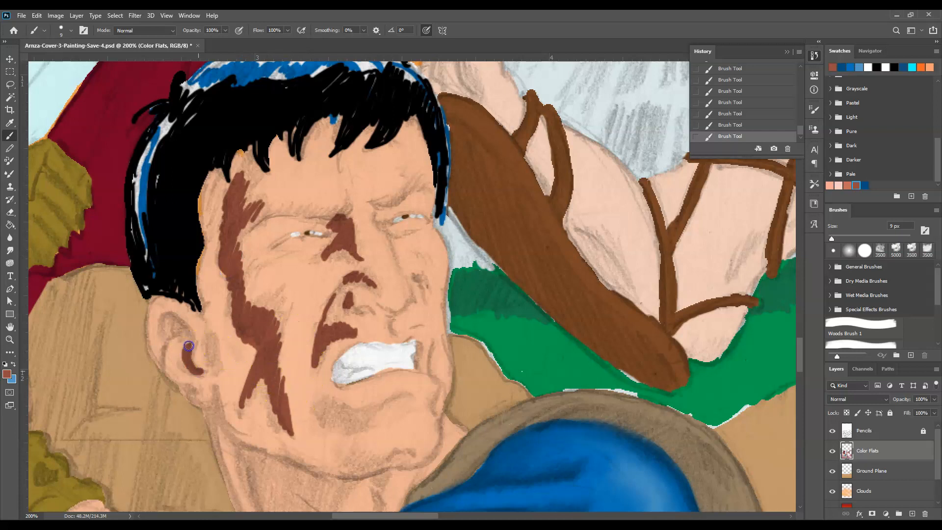
{"action": "mouse_move", "coordinate": [347, 412]}
{"action": "left_mouse_down"}
{"action": "mouse_move", "coordinate": [330, 402]}
{"action": "mouse_move", "coordinate": [339, 414]}
{"action": "mouse_move", "coordinate": [364, 417]}
{"action": "left_mouse_up"}
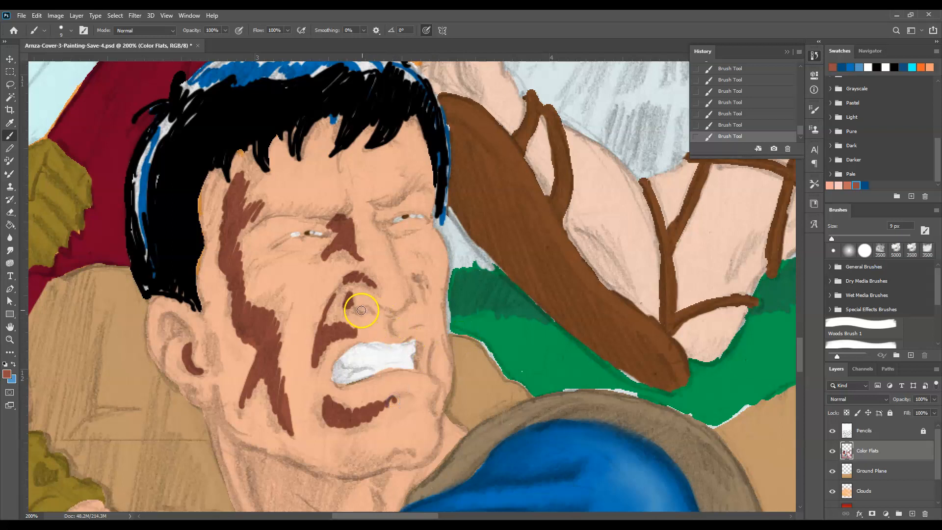
{"action": "left_click_drag", "start_coordinate": [376, 206], "coordinate": [377, 213]}
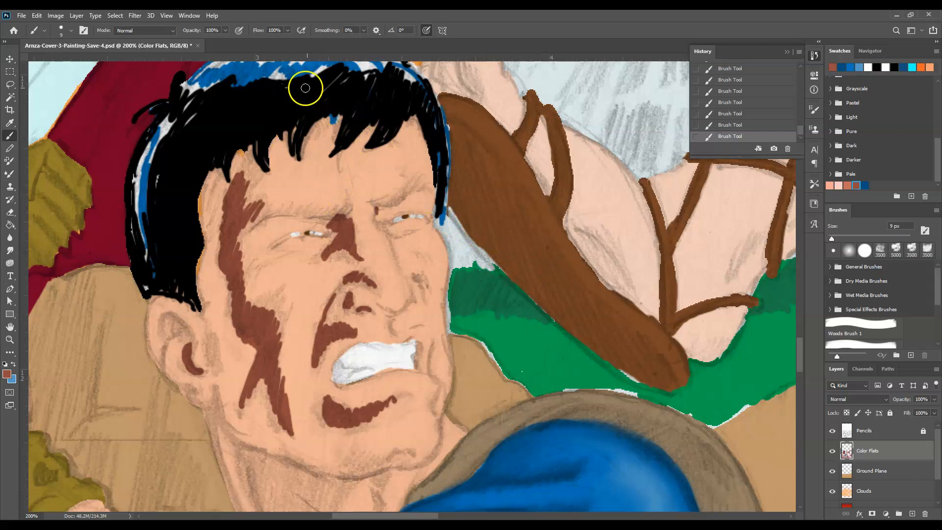
{"action": "left_click", "coordinate": [829, 185]}
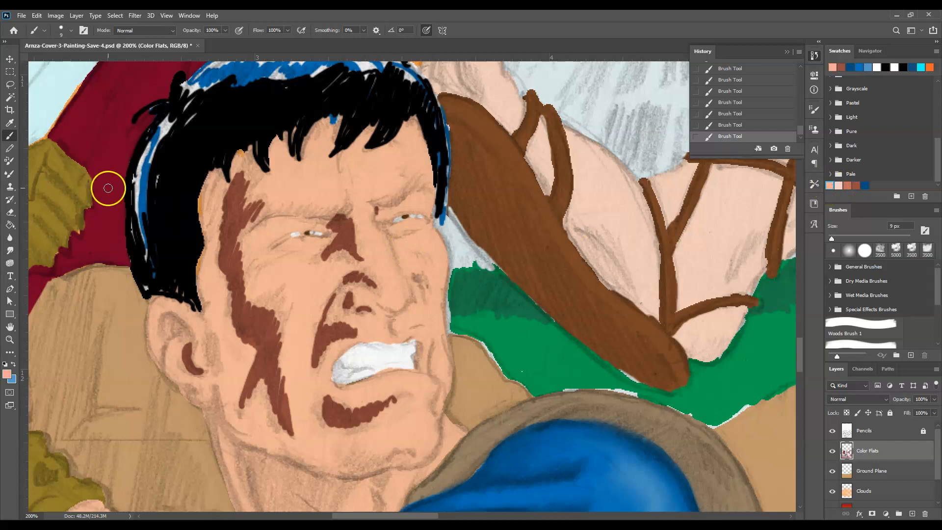
{"action": "left_click", "coordinate": [9, 152]}
{"action": "left_click_drag", "start_coordinate": [290, 166], "coordinate": [256, 196]}
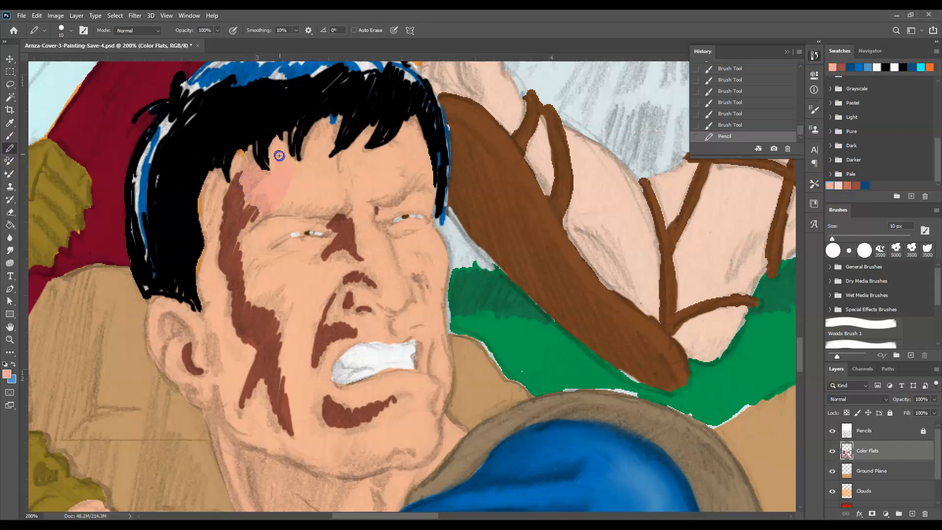
{"action": "left_click_drag", "start_coordinate": [299, 200], "coordinate": [305, 204]}
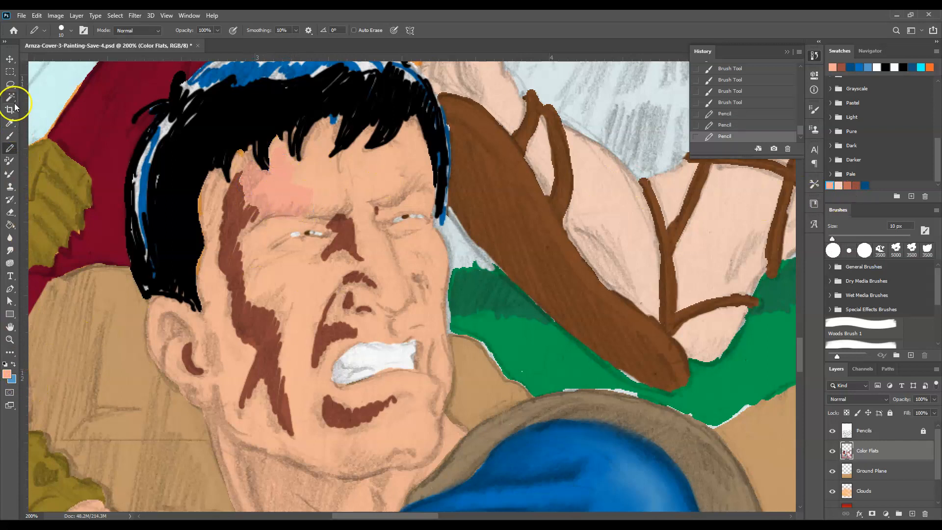
{"action": "left_click", "coordinate": [747, 125]}
{"action": "left_click", "coordinate": [745, 116]}
{"action": "left_click", "coordinate": [744, 103]}
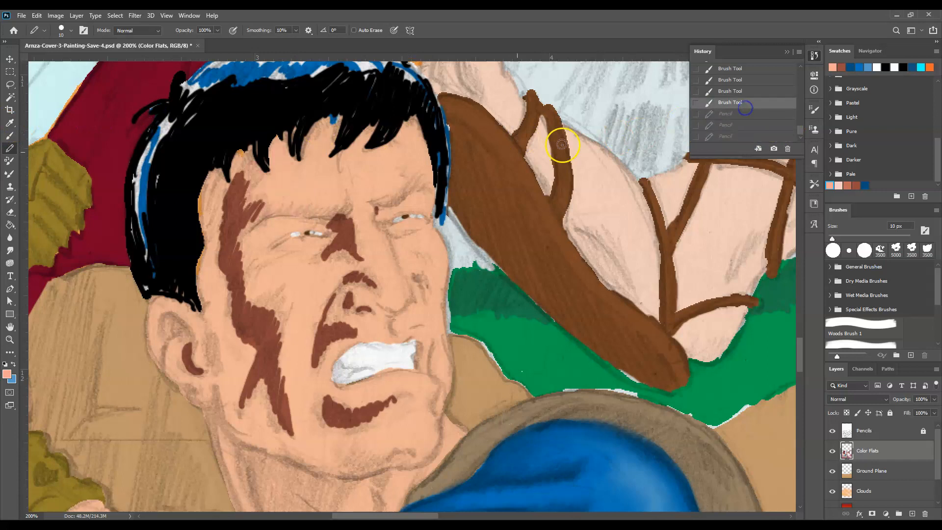
- Sample the forehead skin tone and change the foreground color to a darker, more saturated orange-tan
{"action": "left_click", "coordinate": [9, 126]}
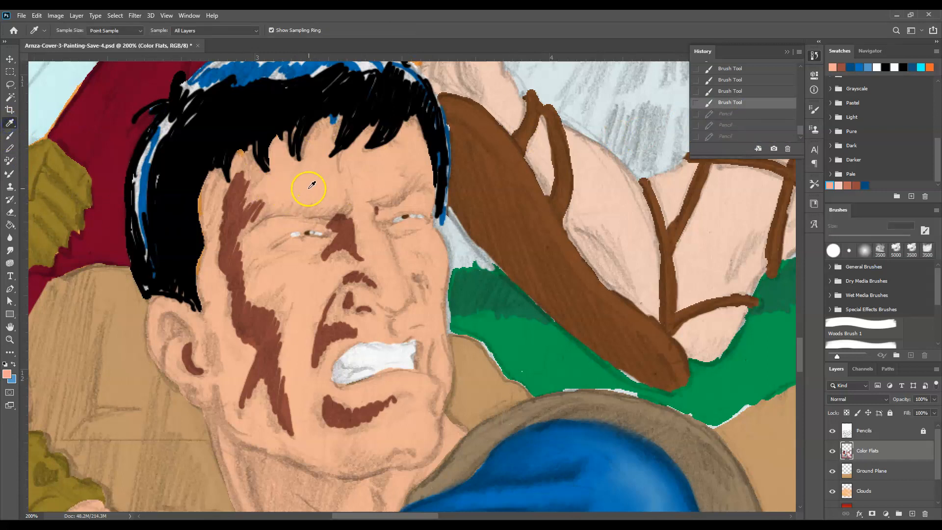
{"action": "left_click", "coordinate": [312, 185]}
{"action": "left_click", "coordinate": [8, 374]}
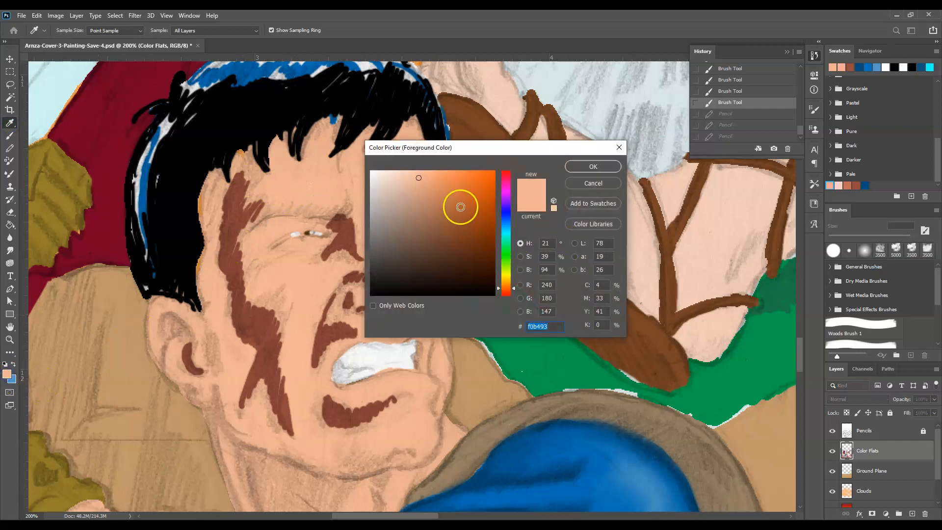
{"action": "left_click", "coordinate": [425, 190]}
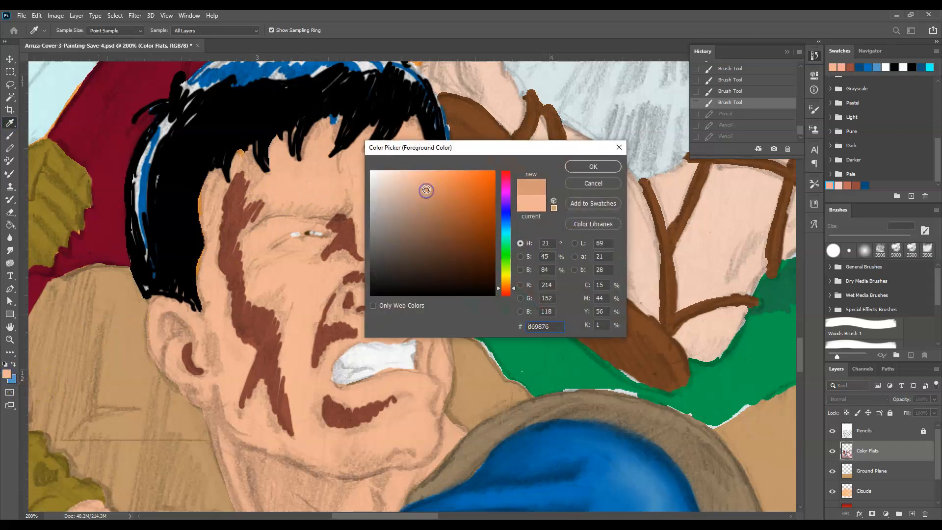
{"action": "left_click", "coordinate": [428, 197]}
{"action": "left_click", "coordinate": [437, 183]}
{"action": "left_click", "coordinate": [440, 192]}
{"action": "left_click", "coordinate": [593, 166]}
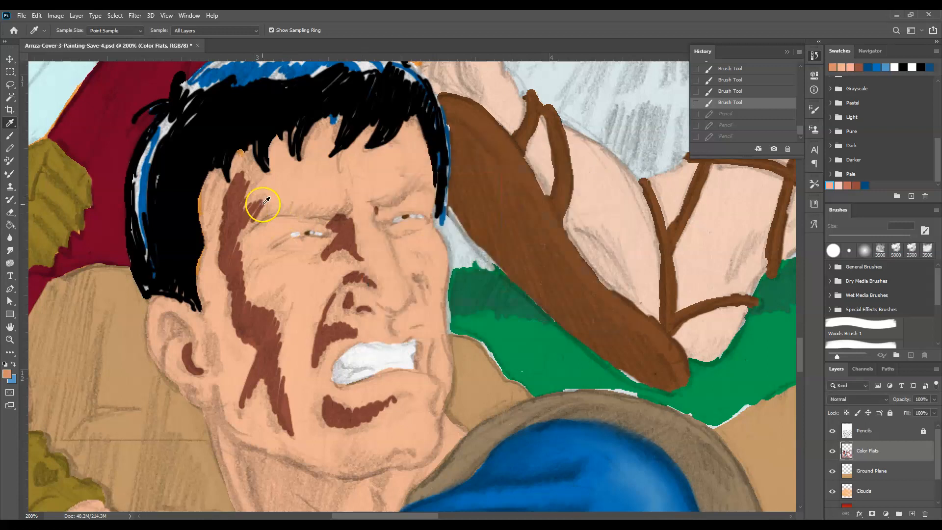
- Fill the orange-tan midtone over the forehead, around the near eye, down the cheek to the jaw and across the nose with the 10 px Pencil
{"action": "left_click", "coordinate": [10, 148]}
{"action": "mouse_move", "coordinate": [247, 184]}
{"action": "left_mouse_down"}
{"action": "mouse_move", "coordinate": [297, 192]}
{"action": "mouse_move", "coordinate": [276, 203]}
{"action": "mouse_move", "coordinate": [272, 178]}
{"action": "mouse_move", "coordinate": [244, 204]}
{"action": "left_mouse_up"}
{"action": "mouse_move", "coordinate": [260, 147]}
{"action": "left_mouse_down"}
{"action": "mouse_move", "coordinate": [303, 216]}
{"action": "mouse_move", "coordinate": [305, 175]}
{"action": "mouse_move", "coordinate": [286, 187]}
{"action": "mouse_move", "coordinate": [302, 236]}
{"action": "mouse_move", "coordinate": [277, 221]}
{"action": "mouse_move", "coordinate": [253, 236]}
{"action": "mouse_move", "coordinate": [269, 241]}
{"action": "mouse_move", "coordinate": [283, 228]}
{"action": "mouse_move", "coordinate": [272, 256]}
{"action": "mouse_move", "coordinate": [302, 227]}
{"action": "left_mouse_up"}
{"action": "mouse_move", "coordinate": [322, 273]}
{"action": "left_mouse_down"}
{"action": "mouse_move", "coordinate": [360, 265]}
{"action": "mouse_move", "coordinate": [331, 284]}
{"action": "mouse_move", "coordinate": [336, 256]}
{"action": "mouse_move", "coordinate": [317, 287]}
{"action": "left_mouse_up"}
{"action": "mouse_move", "coordinate": [339, 270]}
{"action": "left_mouse_down"}
{"action": "mouse_move", "coordinate": [372, 296]}
{"action": "mouse_move", "coordinate": [362, 289]}
{"action": "mouse_move", "coordinate": [361, 301]}
{"action": "mouse_move", "coordinate": [350, 282]}
{"action": "mouse_move", "coordinate": [336, 316]}
{"action": "mouse_move", "coordinate": [336, 294]}
{"action": "mouse_move", "coordinate": [325, 289]}
{"action": "mouse_move", "coordinate": [305, 321]}
{"action": "mouse_move", "coordinate": [314, 265]}
{"action": "mouse_move", "coordinate": [278, 309]}
{"action": "mouse_move", "coordinate": [274, 286]}
{"action": "mouse_move", "coordinate": [258, 300]}
{"action": "mouse_move", "coordinate": [259, 255]}
{"action": "mouse_move", "coordinate": [252, 280]}
{"action": "left_mouse_up"}
{"action": "mouse_move", "coordinate": [297, 305]}
{"action": "left_mouse_down"}
{"action": "mouse_move", "coordinate": [288, 318]}
{"action": "mouse_move", "coordinate": [309, 358]}
{"action": "mouse_move", "coordinate": [310, 430]}
{"action": "mouse_move", "coordinate": [295, 414]}
{"action": "mouse_move", "coordinate": [330, 459]}
{"action": "left_mouse_up"}
{"action": "mouse_move", "coordinate": [301, 255]}
{"action": "left_mouse_down"}
{"action": "mouse_move", "coordinate": [252, 219]}
{"action": "mouse_move", "coordinate": [286, 162]}
{"action": "mouse_move", "coordinate": [284, 194]}
{"action": "mouse_move", "coordinate": [320, 219]}
{"action": "mouse_move", "coordinate": [374, 216]}
{"action": "mouse_move", "coordinate": [301, 259]}
{"action": "mouse_move", "coordinate": [368, 284]}
{"action": "mouse_move", "coordinate": [359, 290]}
{"action": "mouse_move", "coordinate": [389, 318]}
{"action": "mouse_move", "coordinate": [336, 343]}
{"action": "mouse_move", "coordinate": [362, 343]}
{"action": "left_mouse_up"}
- Add orange-tan midtone patches at the mouth corner, the end of the lower-lip shadow, along the chin and in front of the ear
{"action": "left_click_drag", "start_coordinate": [424, 337], "coordinate": [422, 367]}
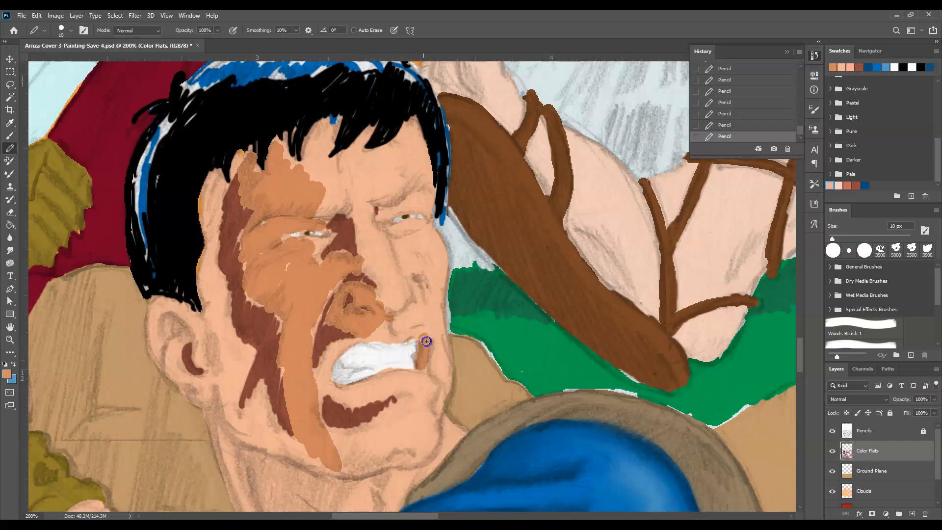
{"action": "left_click", "coordinate": [400, 399]}
{"action": "left_click_drag", "start_coordinate": [337, 445], "coordinate": [372, 460]}
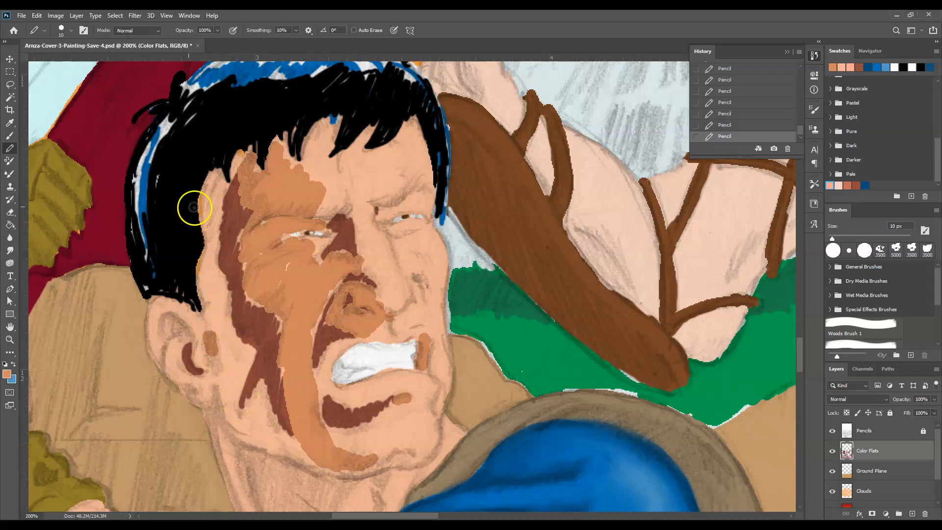
- Reduce the Mixer Brush to 18 px and start blending the shadow and midtone at the temple
{"action": "left_click", "coordinate": [11, 176]}
{"action": "left_click", "coordinate": [63, 30]}
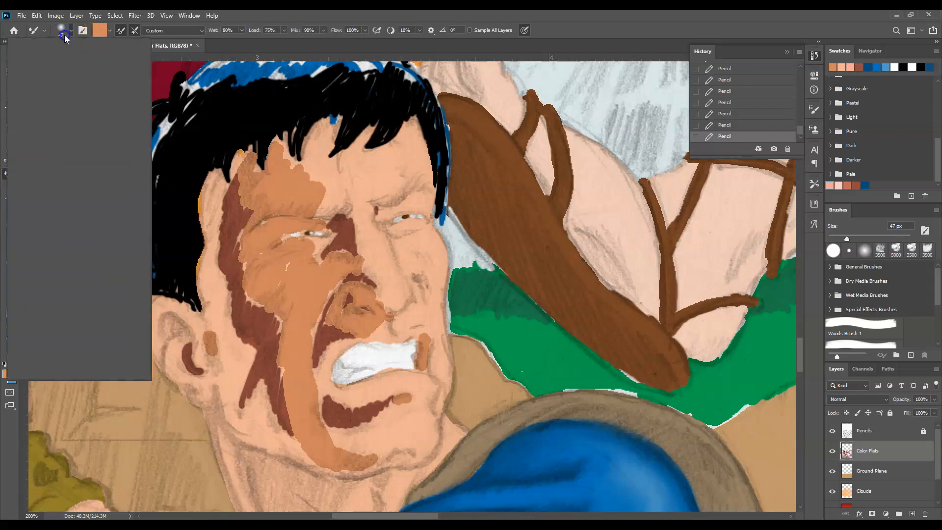
{"action": "left_click_drag", "start_coordinate": [69, 63], "coordinate": [60, 62]}
{"action": "mouse_move", "coordinate": [237, 187]}
{"action": "left_mouse_down"}
{"action": "mouse_move", "coordinate": [240, 177]}
{"action": "mouse_move", "coordinate": [255, 210]}
{"action": "mouse_move", "coordinate": [242, 236]}
{"action": "left_mouse_up"}
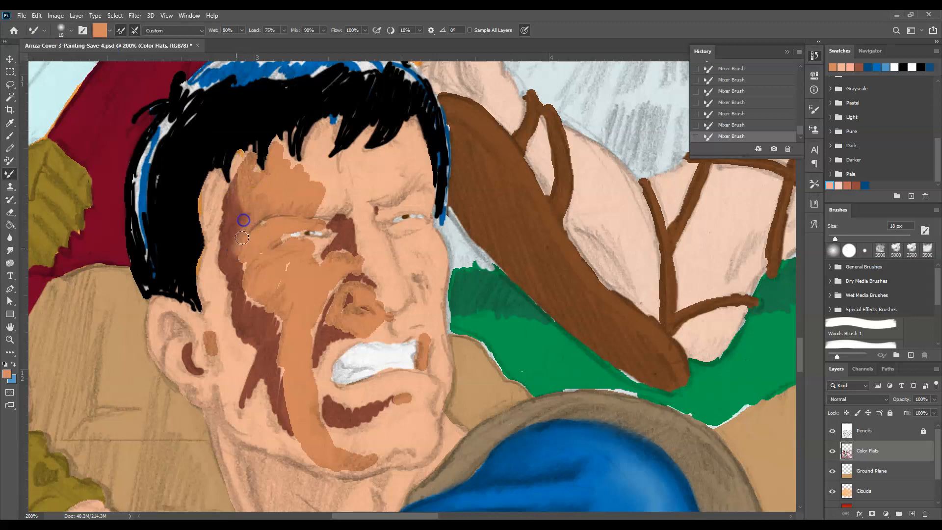
- Set the foreground to the reddish-brown swatch and blend the shadows along the temple, under the brow and around the nose
{"action": "left_click", "coordinate": [12, 363]}
{"action": "left_click", "coordinate": [853, 186]}
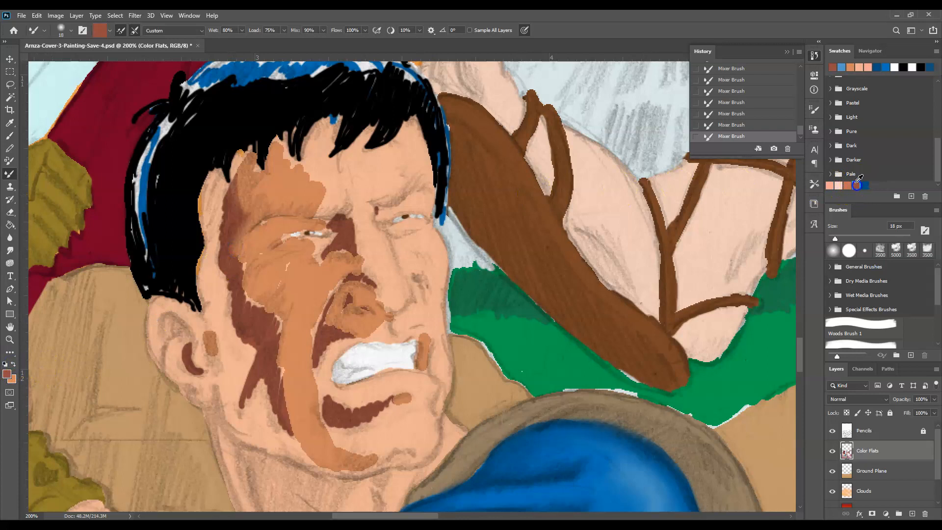
{"action": "mouse_move", "coordinate": [232, 252]}
{"action": "left_mouse_down"}
{"action": "mouse_move", "coordinate": [252, 226]}
{"action": "mouse_move", "coordinate": [233, 262]}
{"action": "mouse_move", "coordinate": [253, 224]}
{"action": "mouse_move", "coordinate": [236, 187]}
{"action": "mouse_move", "coordinate": [253, 152]}
{"action": "mouse_move", "coordinate": [254, 173]}
{"action": "left_mouse_up"}
{"action": "mouse_move", "coordinate": [253, 239]}
{"action": "left_mouse_down"}
{"action": "mouse_move", "coordinate": [238, 208]}
{"action": "mouse_move", "coordinate": [310, 212]}
{"action": "mouse_move", "coordinate": [283, 215]}
{"action": "mouse_move", "coordinate": [347, 205]}
{"action": "mouse_move", "coordinate": [337, 219]}
{"action": "mouse_move", "coordinate": [318, 214]}
{"action": "mouse_move", "coordinate": [340, 223]}
{"action": "mouse_move", "coordinate": [302, 220]}
{"action": "mouse_move", "coordinate": [336, 230]}
{"action": "mouse_move", "coordinate": [307, 249]}
{"action": "mouse_move", "coordinate": [329, 245]}
{"action": "mouse_move", "coordinate": [303, 251]}
{"action": "mouse_move", "coordinate": [341, 235]}
{"action": "mouse_move", "coordinate": [318, 243]}
{"action": "mouse_move", "coordinate": [335, 234]}
{"action": "mouse_move", "coordinate": [324, 225]}
{"action": "mouse_move", "coordinate": [287, 232]}
{"action": "mouse_move", "coordinate": [328, 216]}
{"action": "mouse_move", "coordinate": [293, 217]}
{"action": "mouse_move", "coordinate": [357, 217]}
{"action": "mouse_move", "coordinate": [357, 239]}
{"action": "left_mouse_up"}
{"action": "left_click", "coordinate": [238, 209]}
{"action": "left_click", "coordinate": [304, 223]}
{"action": "mouse_move", "coordinate": [374, 271]}
{"action": "left_mouse_down"}
{"action": "mouse_move", "coordinate": [330, 251]}
{"action": "mouse_move", "coordinate": [338, 256]}
{"action": "mouse_move", "coordinate": [310, 268]}
{"action": "mouse_move", "coordinate": [306, 282]}
{"action": "mouse_move", "coordinate": [324, 260]}
{"action": "mouse_move", "coordinate": [304, 262]}
{"action": "mouse_move", "coordinate": [282, 247]}
{"action": "mouse_move", "coordinate": [370, 274]}
{"action": "mouse_move", "coordinate": [358, 286]}
{"action": "mouse_move", "coordinate": [381, 249]}
{"action": "mouse_move", "coordinate": [354, 299]}
{"action": "mouse_move", "coordinate": [376, 290]}
{"action": "mouse_move", "coordinate": [394, 310]}
{"action": "mouse_move", "coordinate": [375, 288]}
{"action": "left_mouse_up"}
{"action": "left_click", "coordinate": [527, 301]}
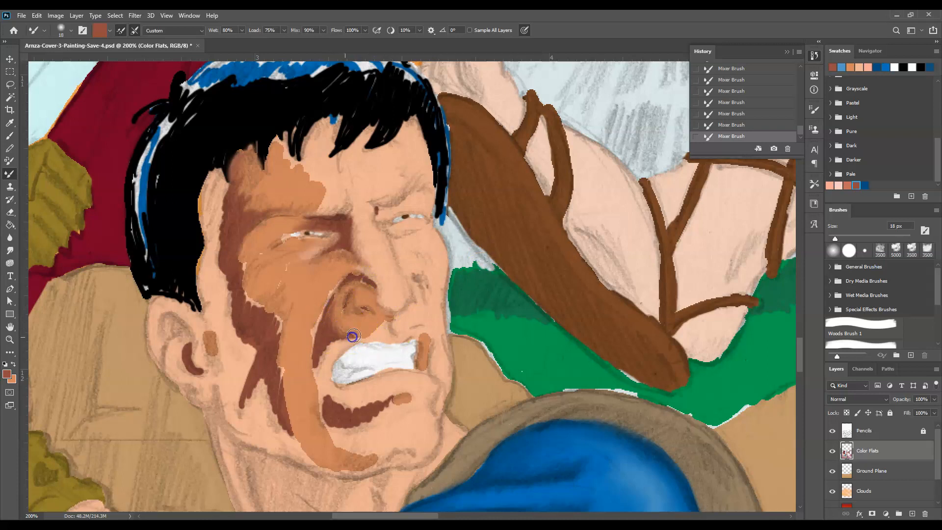
- Blend the shadow and midtone edges along the mouth fold, under the eye and down the cheek to the jaw
{"action": "mouse_move", "coordinate": [368, 334]}
{"action": "left_mouse_down"}
{"action": "mouse_move", "coordinate": [328, 339]}
{"action": "mouse_move", "coordinate": [324, 391]}
{"action": "mouse_move", "coordinate": [326, 344]}
{"action": "mouse_move", "coordinate": [318, 377]}
{"action": "left_mouse_up"}
{"action": "mouse_move", "coordinate": [330, 325]}
{"action": "left_mouse_down"}
{"action": "mouse_move", "coordinate": [316, 349]}
{"action": "mouse_move", "coordinate": [327, 288]}
{"action": "mouse_move", "coordinate": [412, 259]}
{"action": "mouse_move", "coordinate": [374, 272]}
{"action": "mouse_move", "coordinate": [361, 299]}
{"action": "mouse_move", "coordinate": [341, 307]}
{"action": "mouse_move", "coordinate": [339, 296]}
{"action": "mouse_move", "coordinate": [354, 295]}
{"action": "mouse_move", "coordinate": [352, 256]}
{"action": "mouse_move", "coordinate": [316, 253]}
{"action": "left_mouse_up"}
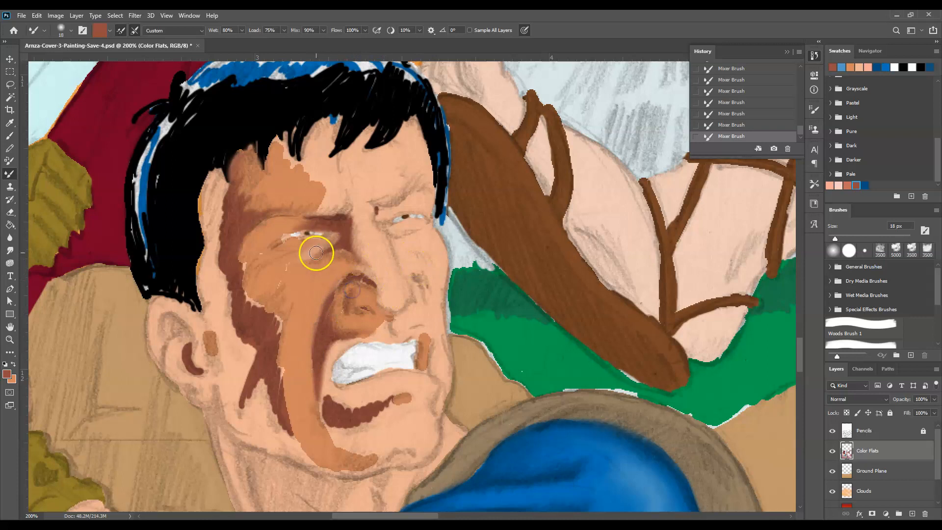
{"action": "mouse_move", "coordinate": [280, 308]}
{"action": "left_mouse_down"}
{"action": "mouse_move", "coordinate": [258, 294]}
{"action": "mouse_move", "coordinate": [248, 267]}
{"action": "left_mouse_up"}
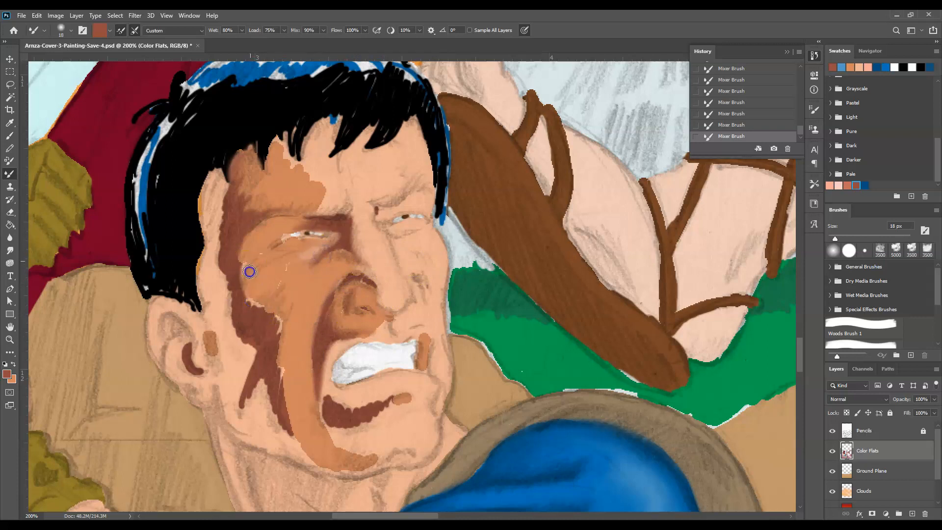
{"action": "mouse_move", "coordinate": [262, 302]}
{"action": "left_mouse_down"}
{"action": "mouse_move", "coordinate": [291, 302]}
{"action": "mouse_move", "coordinate": [282, 346]}
{"action": "left_mouse_up"}
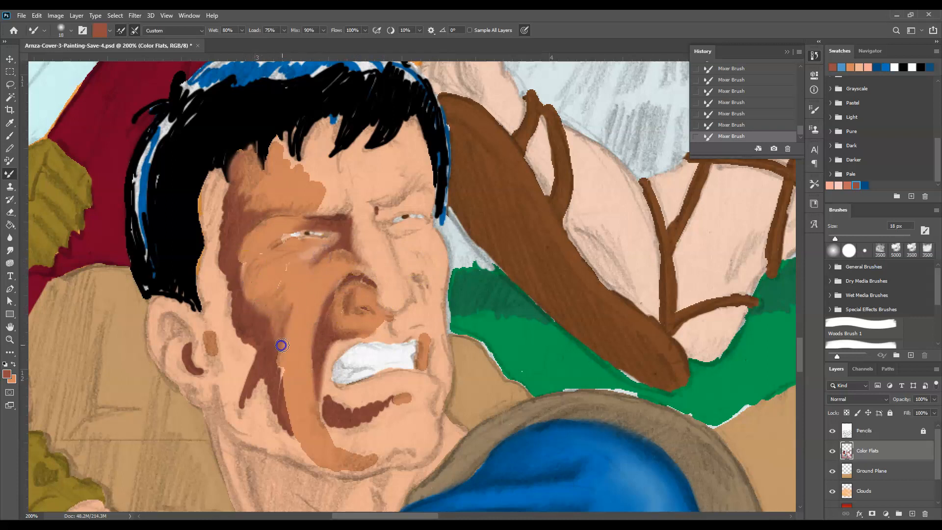
{"action": "left_click_drag", "start_coordinate": [308, 456], "coordinate": [294, 432]}
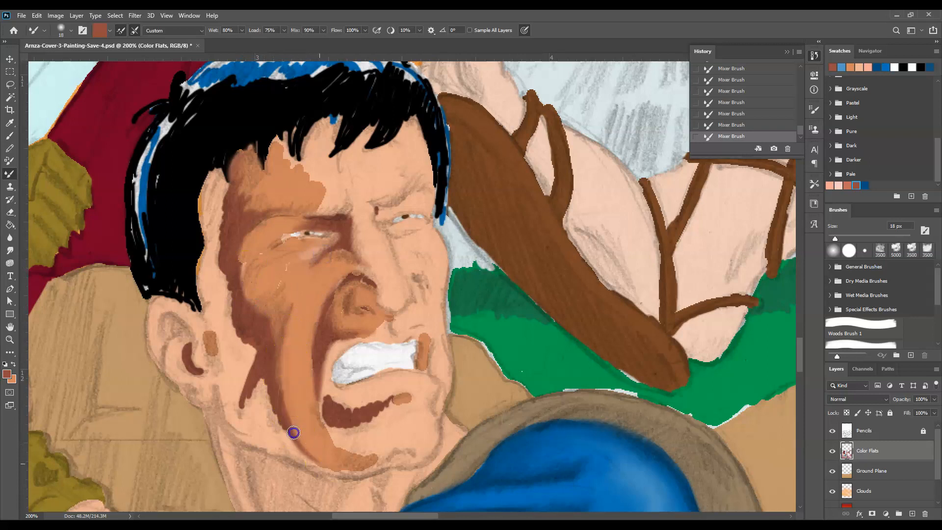
- Soften the outer edge of the side shadow into the skin from the jaw up to the temple
{"action": "mouse_move", "coordinate": [265, 377]}
{"action": "left_mouse_down"}
{"action": "mouse_move", "coordinate": [273, 414]}
{"action": "mouse_move", "coordinate": [253, 393]}
{"action": "mouse_move", "coordinate": [238, 416]}
{"action": "left_mouse_up"}
{"action": "mouse_move", "coordinate": [258, 356]}
{"action": "left_mouse_down"}
{"action": "mouse_move", "coordinate": [240, 351]}
{"action": "mouse_move", "coordinate": [248, 341]}
{"action": "left_mouse_up"}
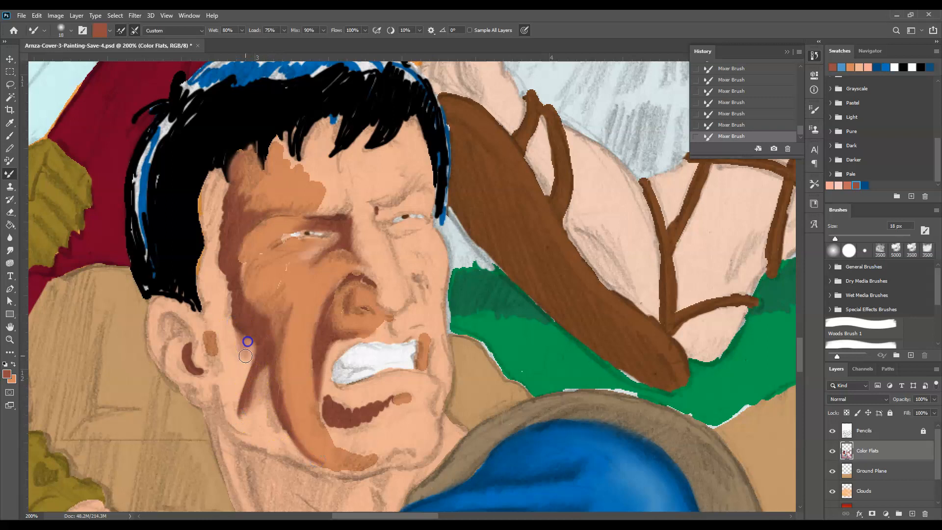
{"action": "mouse_move", "coordinate": [237, 335]}
{"action": "left_mouse_down"}
{"action": "mouse_move", "coordinate": [226, 299]}
{"action": "mouse_move", "coordinate": [243, 246]}
{"action": "mouse_move", "coordinate": [231, 255]}
{"action": "mouse_move", "coordinate": [245, 263]}
{"action": "mouse_move", "coordinate": [270, 230]}
{"action": "left_mouse_up"}
{"action": "mouse_move", "coordinate": [231, 258]}
{"action": "left_mouse_down"}
{"action": "mouse_move", "coordinate": [255, 255]}
{"action": "mouse_move", "coordinate": [246, 245]}
{"action": "mouse_move", "coordinate": [256, 230]}
{"action": "mouse_move", "coordinate": [266, 232]}
{"action": "mouse_move", "coordinate": [253, 258]}
{"action": "mouse_move", "coordinate": [278, 236]}
{"action": "mouse_move", "coordinate": [241, 224]}
{"action": "mouse_move", "coordinate": [232, 205]}
{"action": "mouse_move", "coordinate": [237, 248]}
{"action": "mouse_move", "coordinate": [213, 250]}
{"action": "left_mouse_up"}
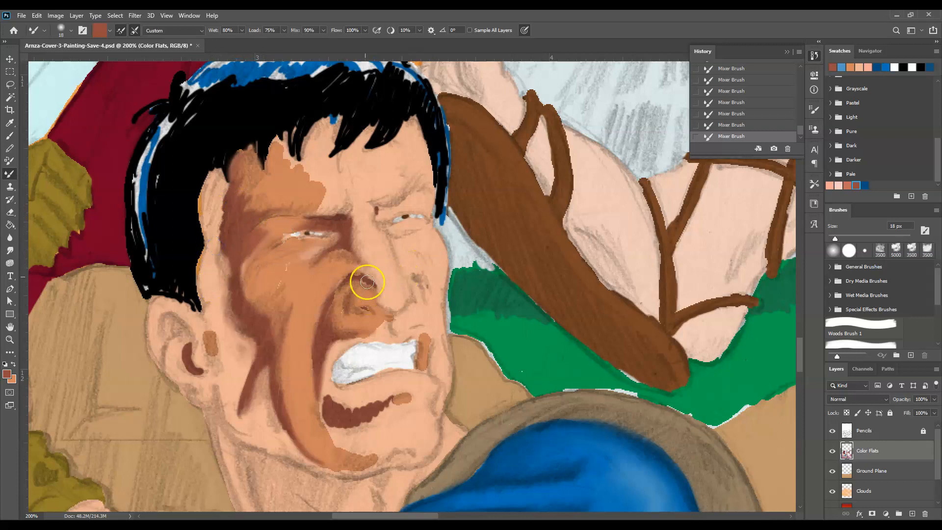
- Blend the shadow beneath the lower lip and smooth the shading around the mouth corner and fold
{"action": "mouse_move", "coordinate": [378, 295]}
{"action": "left_mouse_down"}
{"action": "mouse_move", "coordinate": [389, 338]}
{"action": "mouse_move", "coordinate": [379, 326]}
{"action": "mouse_move", "coordinate": [389, 320]}
{"action": "mouse_move", "coordinate": [346, 337]}
{"action": "mouse_move", "coordinate": [340, 341]}
{"action": "mouse_move", "coordinate": [358, 338]}
{"action": "mouse_move", "coordinate": [329, 363]}
{"action": "mouse_move", "coordinate": [328, 390]}
{"action": "mouse_move", "coordinate": [322, 374]}
{"action": "mouse_move", "coordinate": [378, 392]}
{"action": "mouse_move", "coordinate": [375, 413]}
{"action": "mouse_move", "coordinate": [352, 417]}
{"action": "mouse_move", "coordinate": [414, 399]}
{"action": "left_mouse_up"}
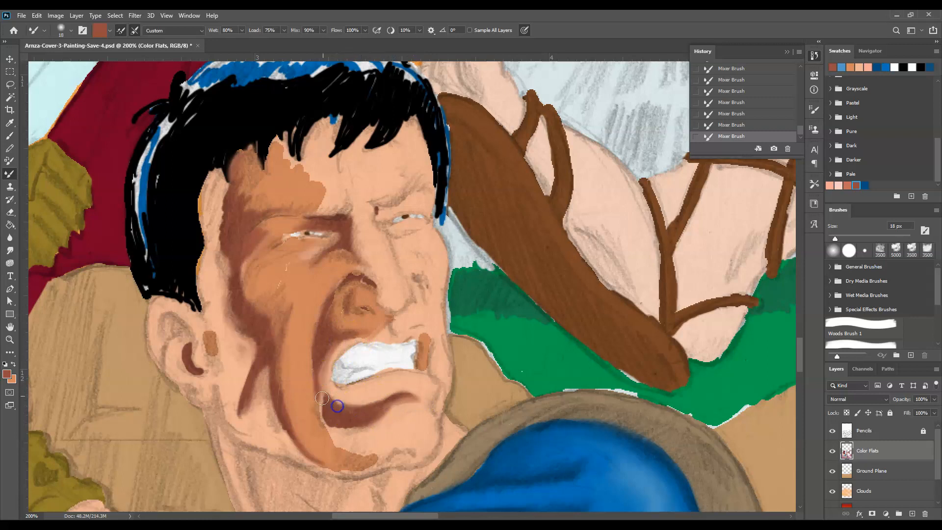
{"action": "mouse_move", "coordinate": [324, 409]}
{"action": "left_mouse_down"}
{"action": "mouse_move", "coordinate": [319, 387]}
{"action": "mouse_move", "coordinate": [330, 424]}
{"action": "mouse_move", "coordinate": [352, 446]}
{"action": "mouse_move", "coordinate": [325, 427]}
{"action": "mouse_move", "coordinate": [315, 343]}
{"action": "left_mouse_up"}
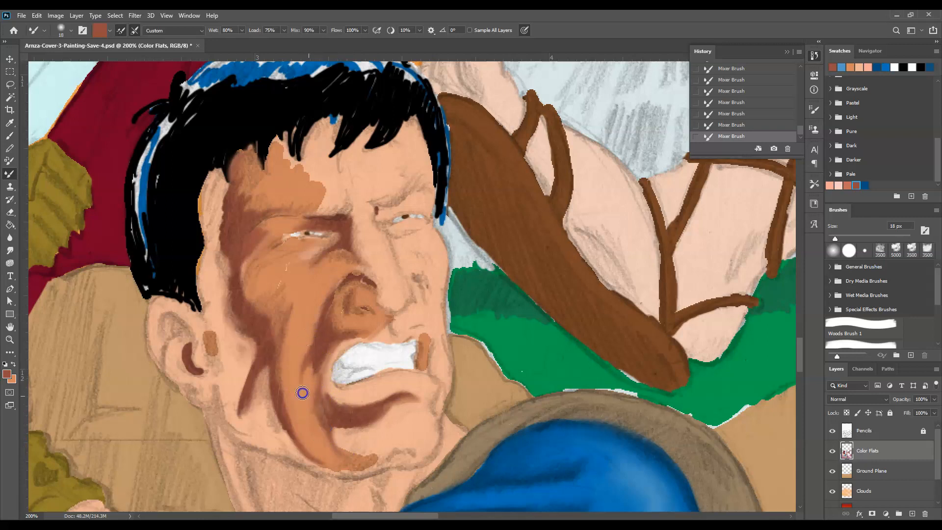
{"action": "mouse_move", "coordinate": [309, 383]}
{"action": "left_mouse_down"}
{"action": "mouse_move", "coordinate": [314, 344]}
{"action": "mouse_move", "coordinate": [325, 389]}
{"action": "mouse_move", "coordinate": [328, 348]}
{"action": "mouse_move", "coordinate": [318, 365]}
{"action": "mouse_move", "coordinate": [330, 314]}
{"action": "mouse_move", "coordinate": [347, 298]}
{"action": "mouse_move", "coordinate": [354, 313]}
{"action": "mouse_move", "coordinate": [343, 317]}
{"action": "mouse_move", "coordinate": [361, 317]}
{"action": "mouse_move", "coordinate": [353, 333]}
{"action": "mouse_move", "coordinate": [340, 310]}
{"action": "mouse_move", "coordinate": [333, 316]}
{"action": "mouse_move", "coordinate": [371, 336]}
{"action": "mouse_move", "coordinate": [337, 359]}
{"action": "mouse_move", "coordinate": [358, 340]}
{"action": "mouse_move", "coordinate": [446, 319]}
{"action": "mouse_move", "coordinate": [364, 332]}
{"action": "mouse_move", "coordinate": [385, 337]}
{"action": "mouse_move", "coordinate": [364, 334]}
{"action": "left_mouse_up"}
{"action": "left_click", "coordinate": [339, 393]}
- Smooth the remaining cheek spots and blend the forehead midtone into the lighter skin up to the hairline
{"action": "mouse_move", "coordinate": [291, 267]}
{"action": "left_mouse_down"}
{"action": "mouse_move", "coordinate": [269, 294]}
{"action": "mouse_move", "coordinate": [291, 263]}
{"action": "left_mouse_up"}
{"action": "mouse_move", "coordinate": [253, 286]}
{"action": "left_mouse_down"}
{"action": "mouse_move", "coordinate": [258, 257]}
{"action": "mouse_move", "coordinate": [245, 274]}
{"action": "left_mouse_up"}
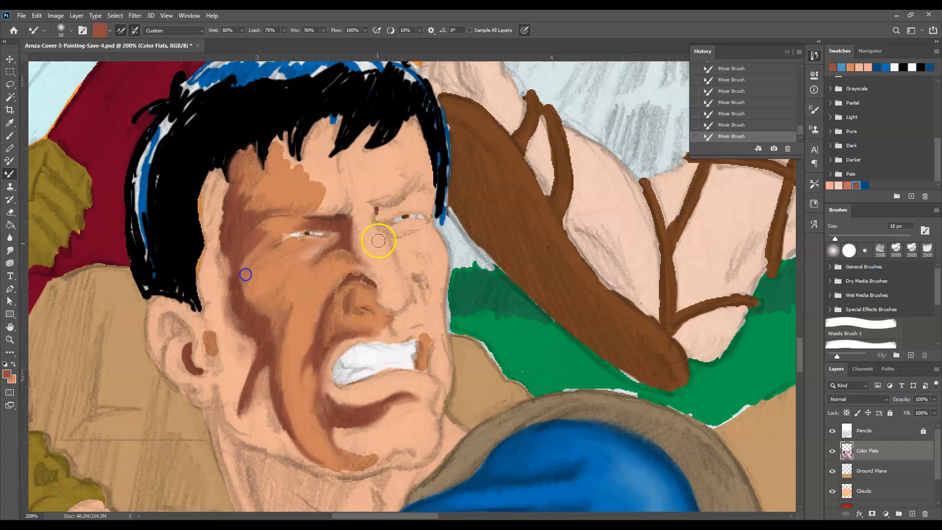
{"action": "mouse_move", "coordinate": [317, 192]}
{"action": "left_mouse_down"}
{"action": "mouse_move", "coordinate": [314, 213]}
{"action": "mouse_move", "coordinate": [326, 179]}
{"action": "mouse_move", "coordinate": [281, 156]}
{"action": "left_mouse_up"}
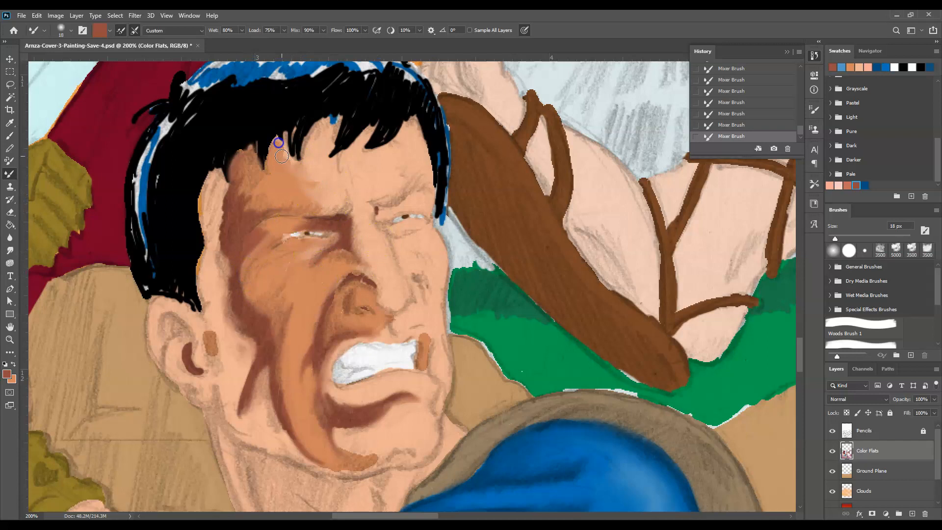
- Blend the forehead midtone and smooth the shading on the cheek, nose, lower lip and chin with the Mixer Brush
{"action": "mouse_move", "coordinate": [310, 198]}
{"action": "left_mouse_down"}
{"action": "mouse_move", "coordinate": [293, 149]}
{"action": "mouse_move", "coordinate": [303, 154]}
{"action": "mouse_move", "coordinate": [300, 173]}
{"action": "mouse_move", "coordinate": [322, 186]}
{"action": "mouse_move", "coordinate": [299, 178]}
{"action": "mouse_move", "coordinate": [319, 194]}
{"action": "left_mouse_up"}
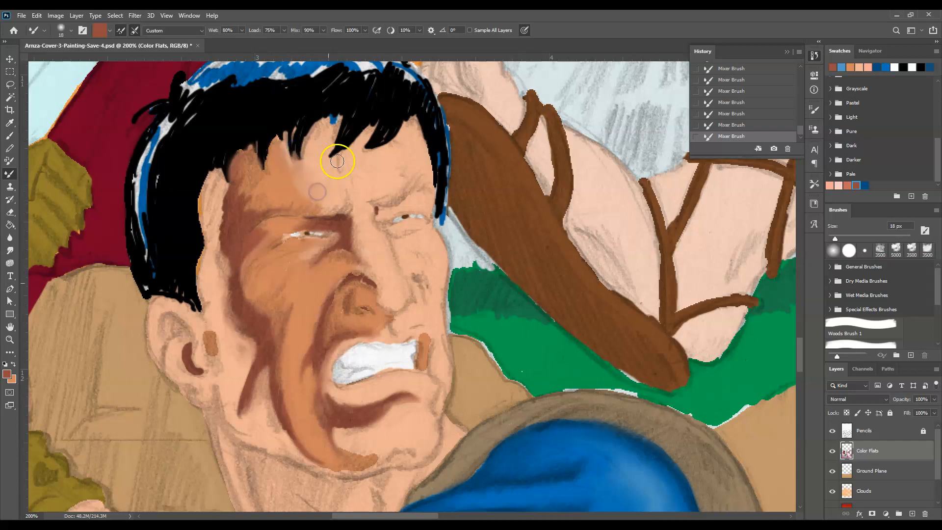
{"action": "left_click_drag", "start_coordinate": [268, 333], "coordinate": [280, 313]}
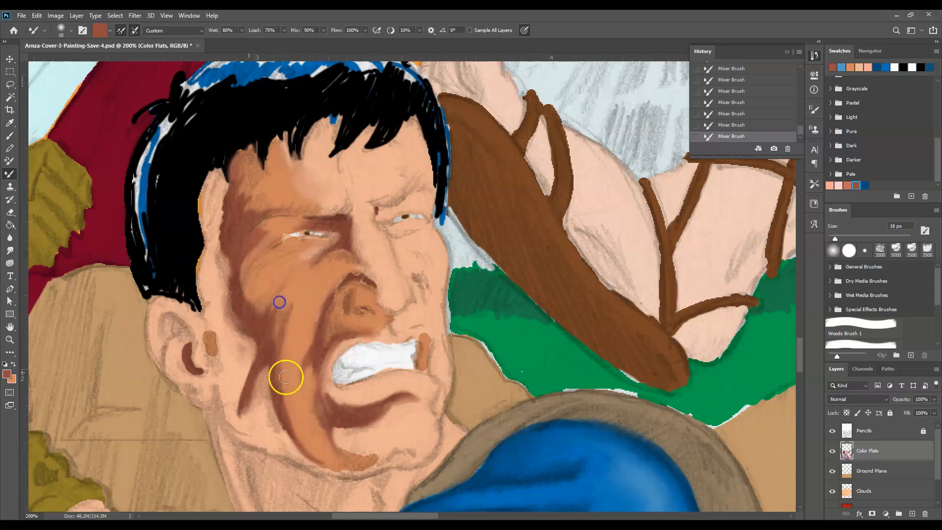
{"action": "left_click_drag", "start_coordinate": [358, 279], "coordinate": [358, 285]}
{"action": "mouse_move", "coordinate": [354, 419]}
{"action": "left_mouse_down"}
{"action": "mouse_move", "coordinate": [326, 399]}
{"action": "mouse_move", "coordinate": [408, 396]}
{"action": "left_mouse_up"}
{"action": "mouse_move", "coordinate": [326, 461]}
{"action": "left_mouse_down"}
{"action": "mouse_move", "coordinate": [374, 460]}
{"action": "mouse_move", "coordinate": [344, 443]}
{"action": "mouse_move", "coordinate": [391, 449]}
{"action": "mouse_move", "coordinate": [363, 455]}
{"action": "mouse_move", "coordinate": [388, 464]}
{"action": "mouse_move", "coordinate": [407, 456]}
{"action": "left_mouse_up"}
{"action": "mouse_move", "coordinate": [326, 373]}
{"action": "left_mouse_down"}
{"action": "mouse_move", "coordinate": [311, 443]}
{"action": "mouse_move", "coordinate": [285, 432]}
{"action": "mouse_move", "coordinate": [293, 454]}
{"action": "mouse_move", "coordinate": [290, 428]}
{"action": "mouse_move", "coordinate": [311, 445]}
{"action": "mouse_move", "coordinate": [273, 385]}
{"action": "mouse_move", "coordinate": [276, 423]}
{"action": "mouse_move", "coordinate": [268, 413]}
{"action": "mouse_move", "coordinate": [277, 415]}
{"action": "mouse_move", "coordinate": [267, 391]}
{"action": "left_mouse_up"}
{"action": "left_click_drag", "start_coordinate": [271, 359], "coordinate": [272, 391]}
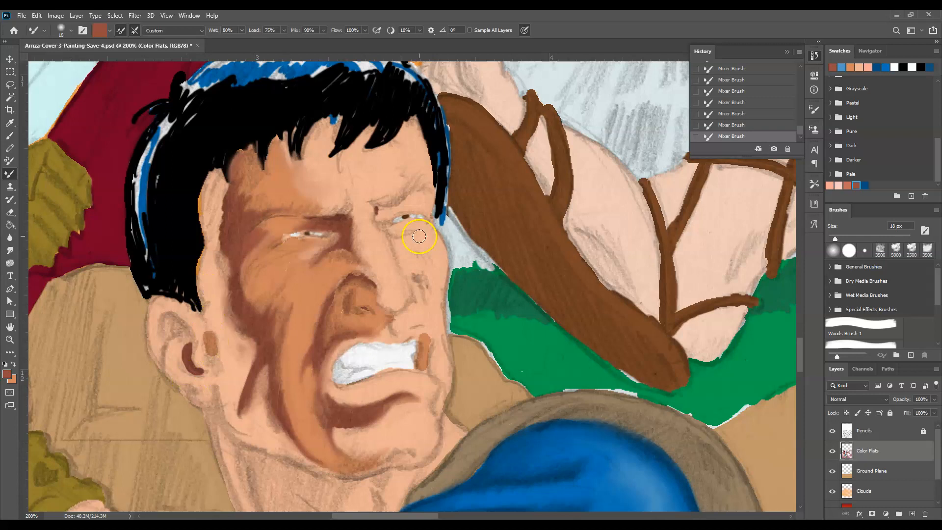
- Choose the yellow swatch and lighten it to a pale yellow as the foreground color
{"action": "left_click_drag", "start_coordinate": [939, 156], "coordinate": [936, 81]}
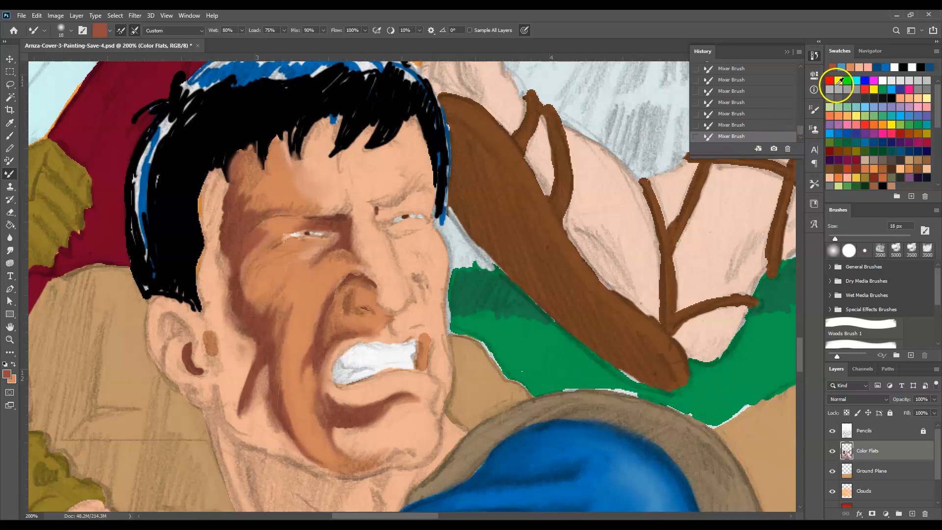
{"action": "left_click", "coordinate": [839, 81]}
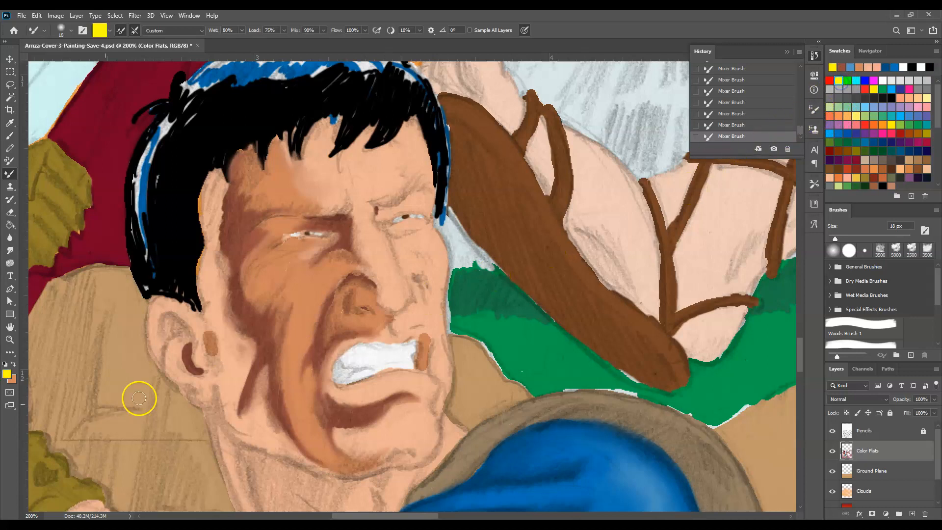
{"action": "left_click", "coordinate": [6, 376]}
{"action": "left_click", "coordinate": [395, 173]}
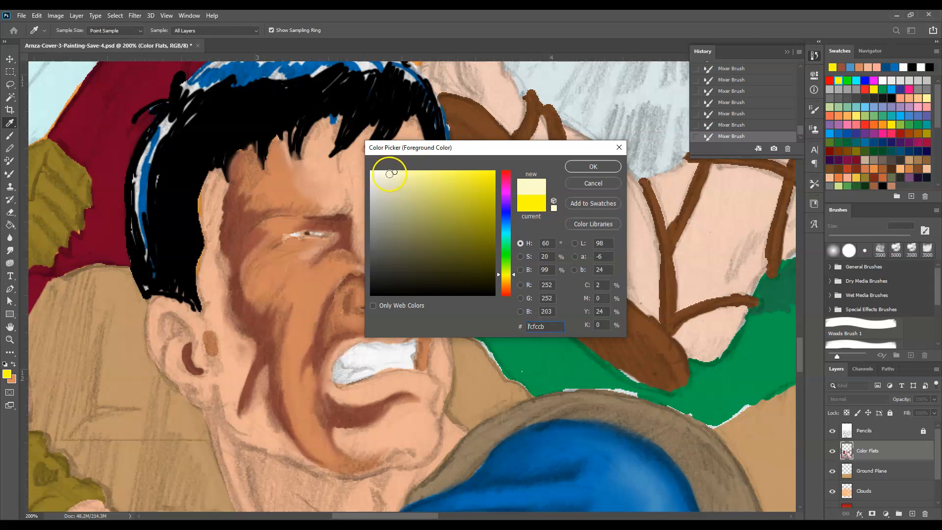
{"action": "left_click", "coordinate": [608, 166]}
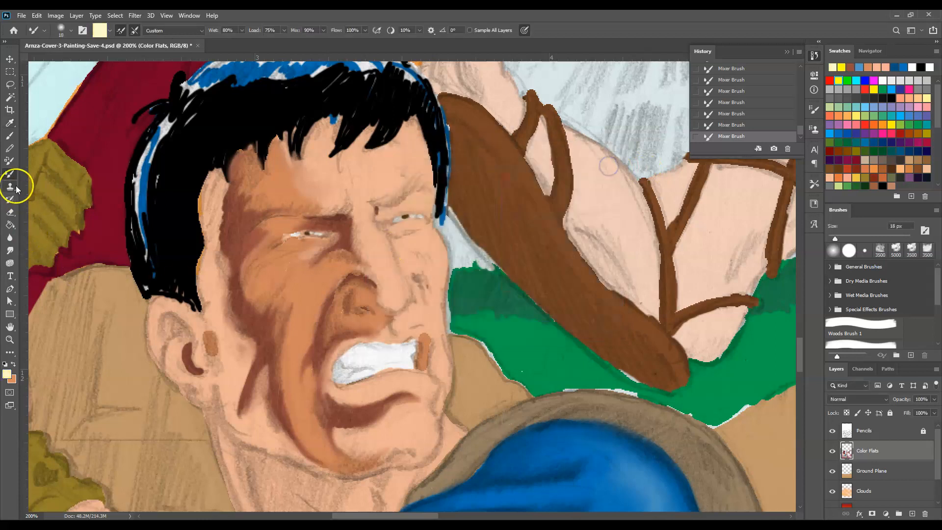
- Paint pale yellow highlights down the temple and side of the cheek to the jaw and around the outer ear with the Brush tool
{"action": "left_click", "coordinate": [10, 135]}
{"action": "mouse_move", "coordinate": [212, 175]}
{"action": "left_mouse_down"}
{"action": "mouse_move", "coordinate": [204, 202]}
{"action": "mouse_move", "coordinate": [207, 221]}
{"action": "mouse_move", "coordinate": [215, 198]}
{"action": "mouse_move", "coordinate": [206, 271]}
{"action": "mouse_move", "coordinate": [211, 258]}
{"action": "mouse_move", "coordinate": [217, 304]}
{"action": "mouse_move", "coordinate": [223, 262]}
{"action": "mouse_move", "coordinate": [208, 317]}
{"action": "mouse_move", "coordinate": [169, 304]}
{"action": "mouse_move", "coordinate": [157, 308]}
{"action": "mouse_move", "coordinate": [155, 334]}
{"action": "mouse_move", "coordinate": [154, 323]}
{"action": "mouse_move", "coordinate": [202, 398]}
{"action": "left_mouse_up"}
{"action": "left_click_drag", "start_coordinate": [208, 322], "coordinate": [219, 323]}
{"action": "mouse_move", "coordinate": [226, 362]}
{"action": "left_mouse_down"}
{"action": "mouse_move", "coordinate": [236, 394]}
{"action": "mouse_move", "coordinate": [242, 379]}
{"action": "mouse_move", "coordinate": [229, 410]}
{"action": "mouse_move", "coordinate": [225, 370]}
{"action": "mouse_move", "coordinate": [248, 340]}
{"action": "mouse_move", "coordinate": [233, 451]}
{"action": "mouse_move", "coordinate": [236, 417]}
{"action": "mouse_move", "coordinate": [261, 440]}
{"action": "left_mouse_up"}
{"action": "left_click", "coordinate": [203, 390]}
{"action": "mouse_move", "coordinate": [202, 390]}
{"action": "left_mouse_down"}
{"action": "mouse_move", "coordinate": [196, 395]}
{"action": "mouse_move", "coordinate": [163, 345]}
{"action": "left_mouse_up"}
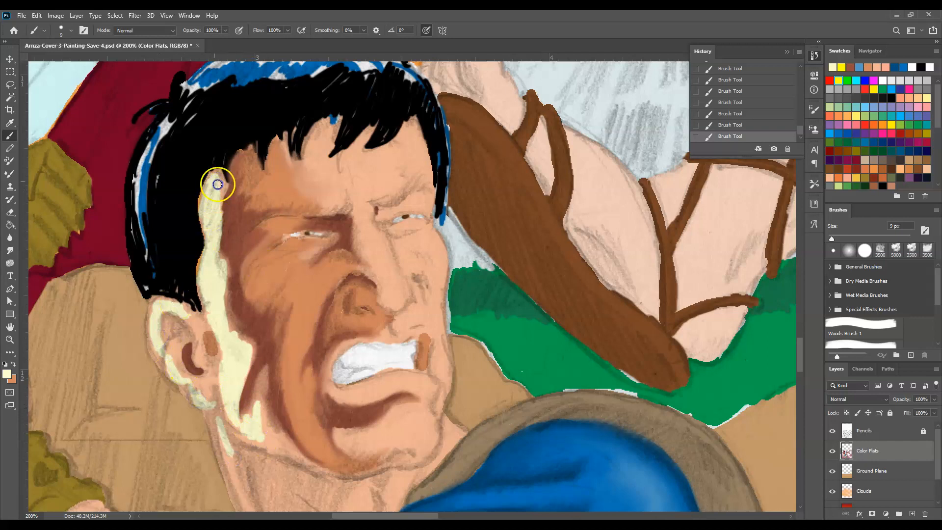
- Extend the pale yellow highlight down the edge of the neck and along the lower jaw
{"action": "left_click_drag", "start_coordinate": [799, 351], "coordinate": [799, 362]}
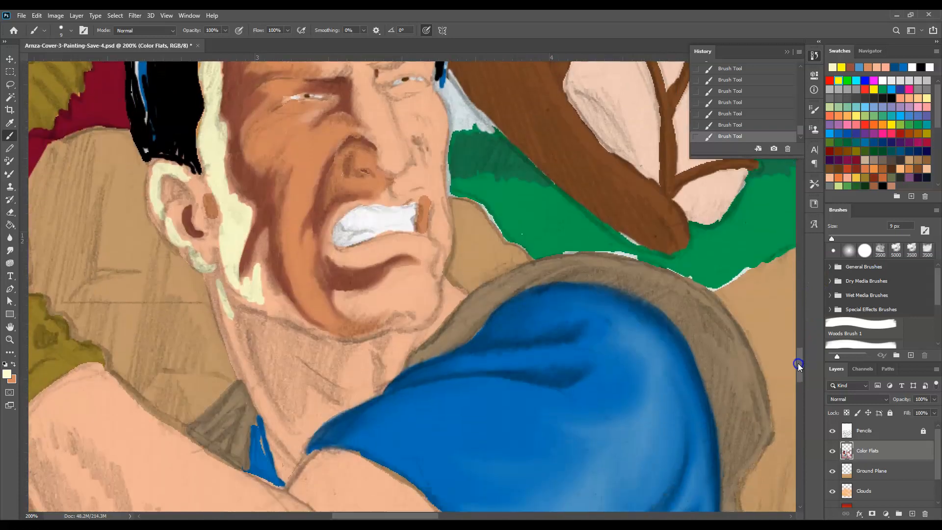
{"action": "mouse_move", "coordinate": [223, 291]}
{"action": "left_mouse_down"}
{"action": "mouse_move", "coordinate": [231, 340]}
{"action": "mouse_move", "coordinate": [226, 309]}
{"action": "mouse_move", "coordinate": [263, 393]}
{"action": "mouse_move", "coordinate": [256, 379]}
{"action": "left_mouse_up"}
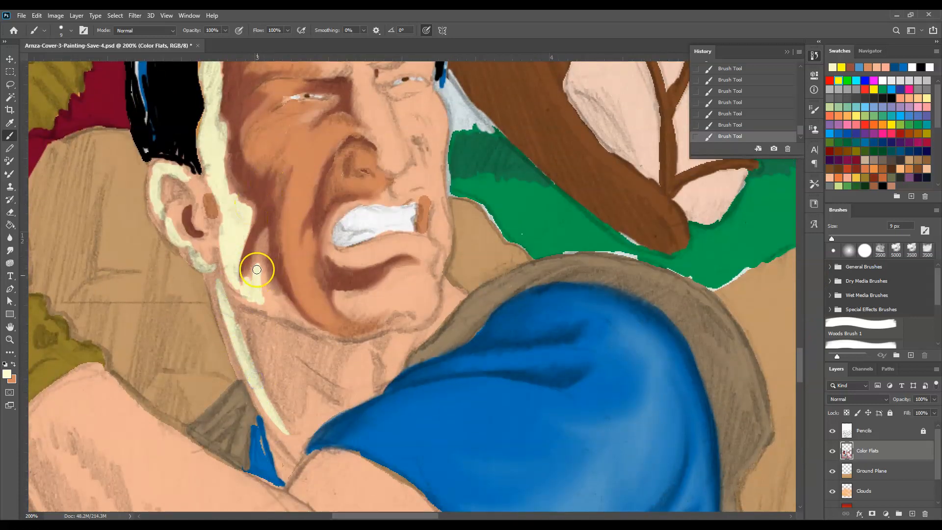
{"action": "mouse_move", "coordinate": [261, 251]}
{"action": "left_mouse_down"}
{"action": "mouse_move", "coordinate": [260, 300]}
{"action": "mouse_move", "coordinate": [271, 295]}
{"action": "left_mouse_up"}
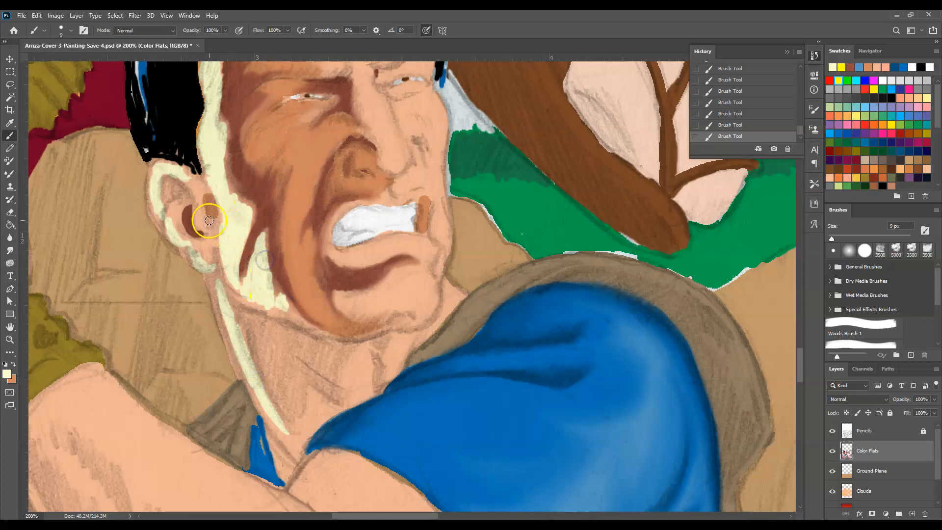
- Sample the orange midtone from the cheek and paint it into the inner ear
{"action": "left_click_drag", "start_coordinate": [796, 366], "coordinate": [799, 349]}
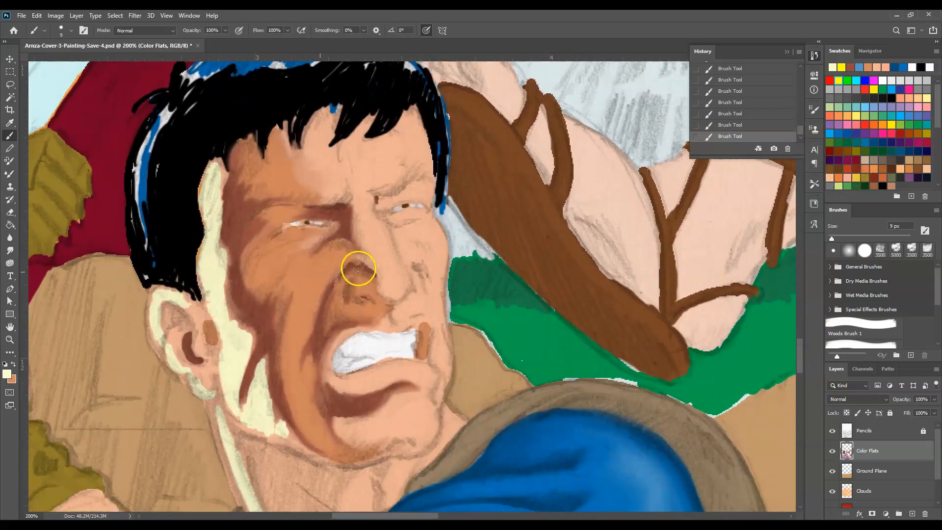
{"action": "left_click", "coordinate": [10, 122]}
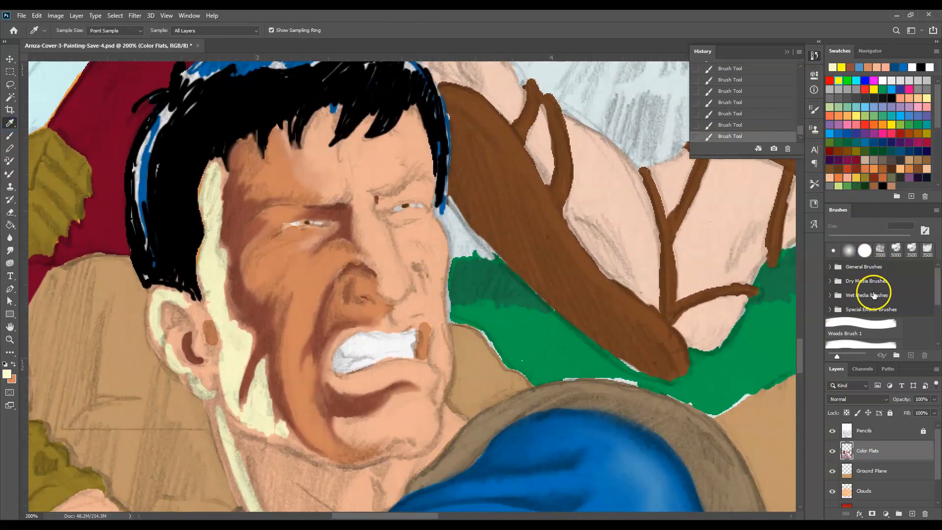
{"action": "left_click", "coordinate": [309, 282]}
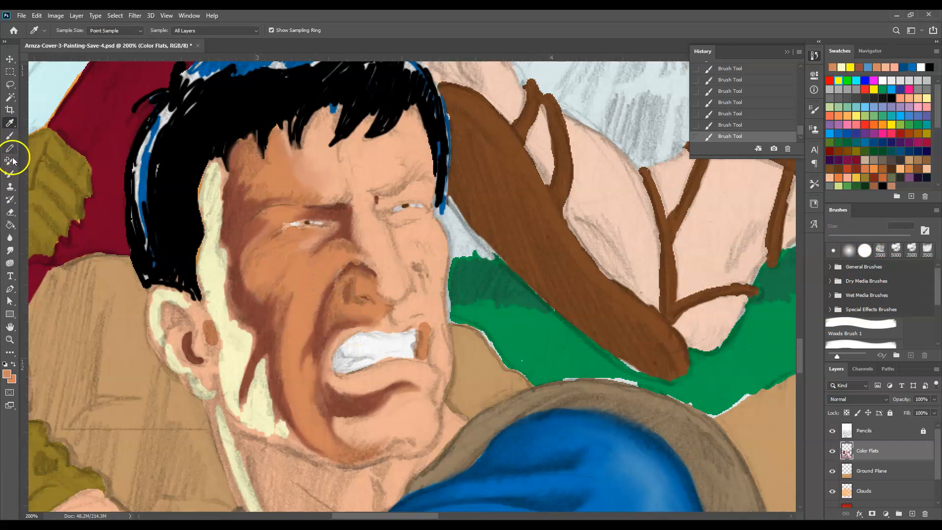
{"action": "left_click", "coordinate": [10, 136]}
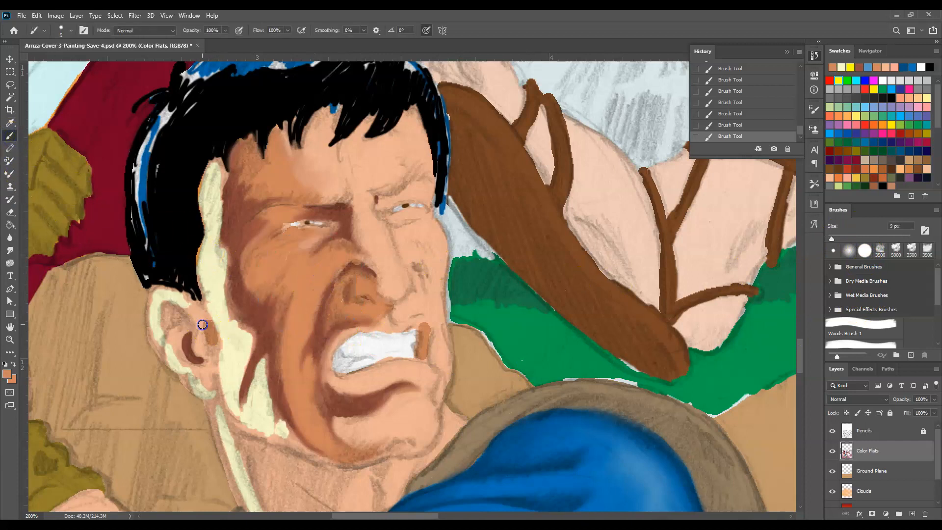
{"action": "left_click_drag", "start_coordinate": [197, 304], "coordinate": [194, 314]}
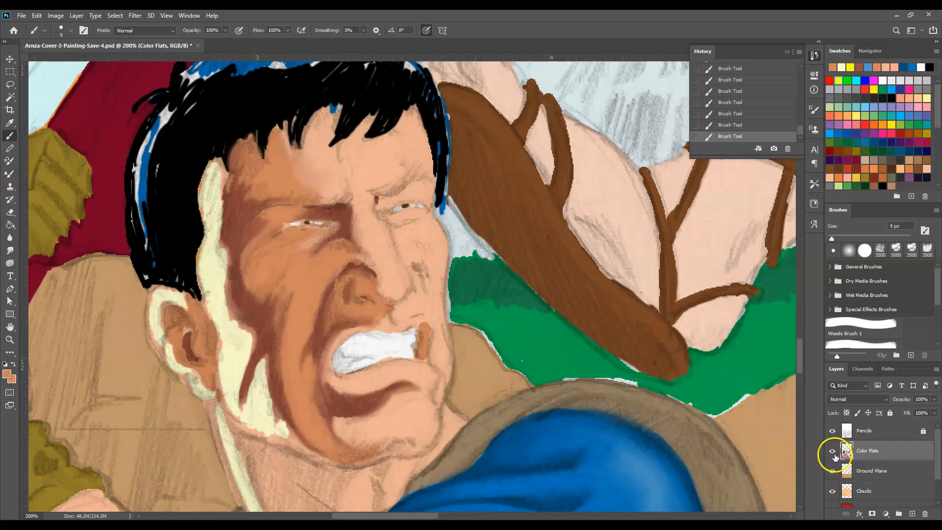
- Hide the Pencils layer to check the painted colors without the line art
{"action": "left_click", "coordinate": [833, 431]}
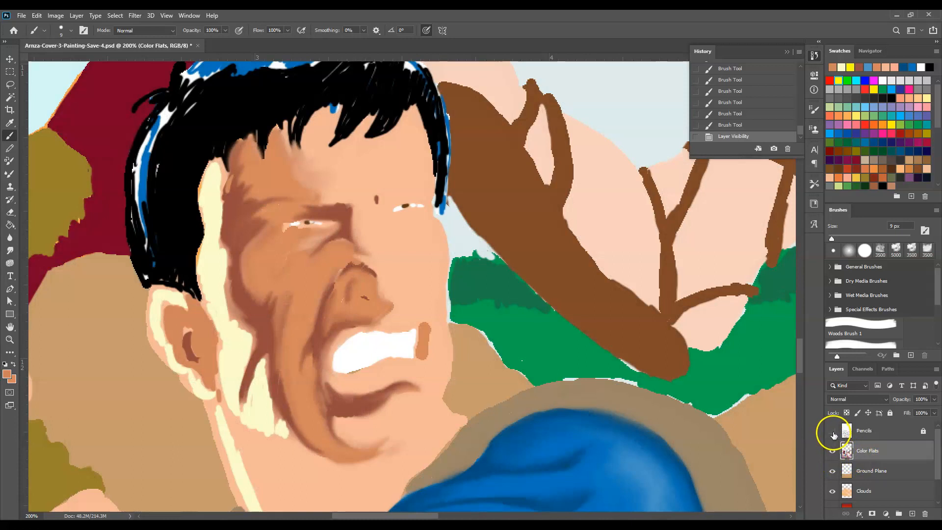
{"action": "left_click", "coordinate": [833, 432]}
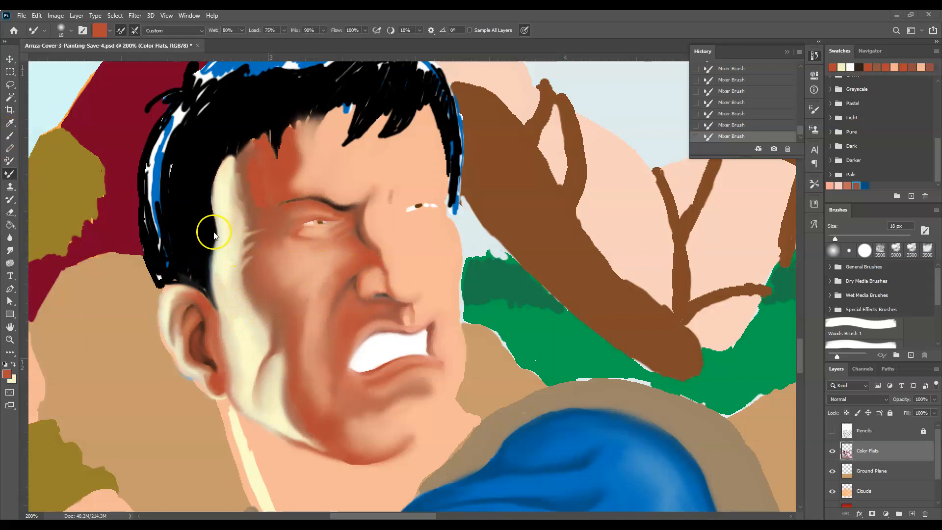
- Blend the red shadow into the pale side highlight beside the outer eye with the Mixer Brush
{"action": "left_click", "coordinate": [9, 138]}
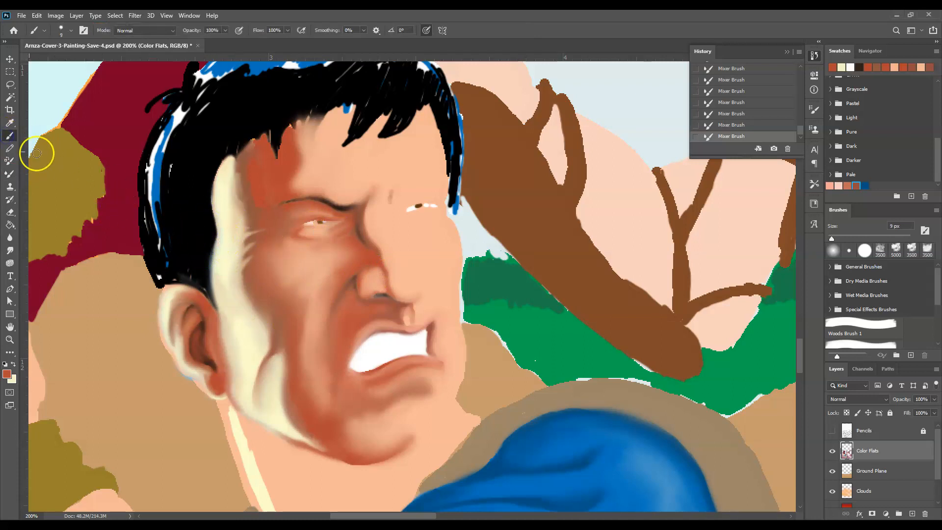
{"action": "left_click", "coordinate": [10, 175]}
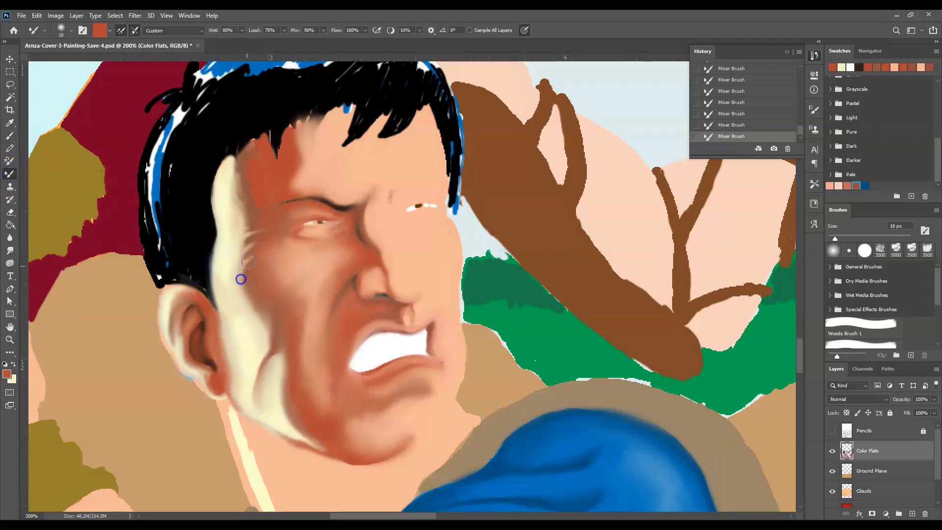
{"action": "mouse_move", "coordinate": [241, 283]}
{"action": "left_mouse_down"}
{"action": "mouse_move", "coordinate": [319, 202]}
{"action": "mouse_move", "coordinate": [235, 271]}
{"action": "mouse_move", "coordinate": [252, 245]}
{"action": "left_mouse_up"}
{"action": "mouse_move", "coordinate": [324, 240]}
{"action": "left_mouse_down"}
{"action": "mouse_move", "coordinate": [260, 271]}
{"action": "mouse_move", "coordinate": [246, 227]}
{"action": "left_mouse_up"}
- Switch to the cream color and blend the highlight's inner edge from the temple down the cheek, touching up the skin around the eye
{"action": "left_click", "coordinate": [14, 365]}
{"action": "mouse_move", "coordinate": [252, 221]}
{"action": "left_mouse_down"}
{"action": "mouse_move", "coordinate": [241, 225]}
{"action": "mouse_move", "coordinate": [298, 218]}
{"action": "left_mouse_up"}
{"action": "mouse_move", "coordinate": [239, 204]}
{"action": "left_mouse_down"}
{"action": "mouse_move", "coordinate": [229, 168]}
{"action": "mouse_move", "coordinate": [239, 159]}
{"action": "mouse_move", "coordinate": [232, 204]}
{"action": "left_mouse_up"}
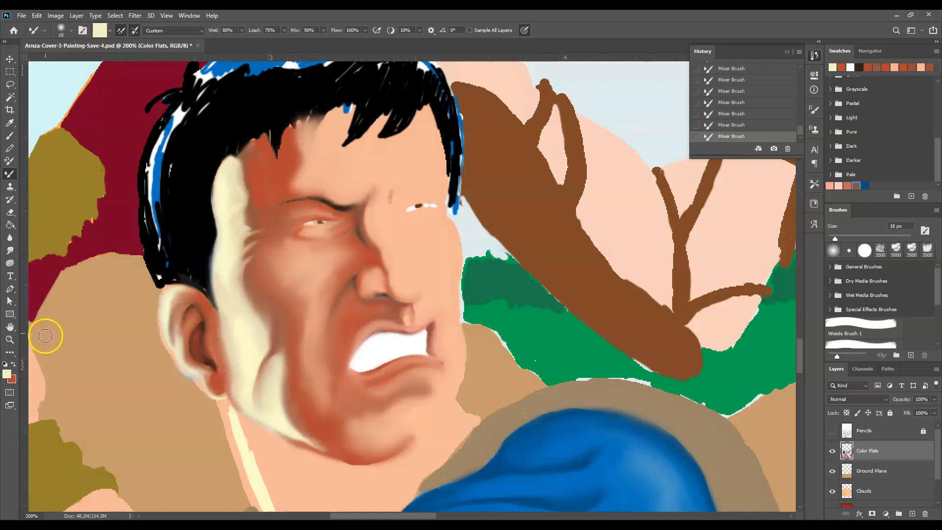
{"action": "mouse_move", "coordinate": [239, 163]}
{"action": "left_mouse_down"}
{"action": "mouse_move", "coordinate": [262, 156]}
{"action": "mouse_move", "coordinate": [255, 238]}
{"action": "mouse_move", "coordinate": [231, 293]}
{"action": "mouse_move", "coordinate": [225, 282]}
{"action": "mouse_move", "coordinate": [264, 318]}
{"action": "mouse_move", "coordinate": [275, 311]}
{"action": "mouse_move", "coordinate": [263, 330]}
{"action": "left_mouse_up"}
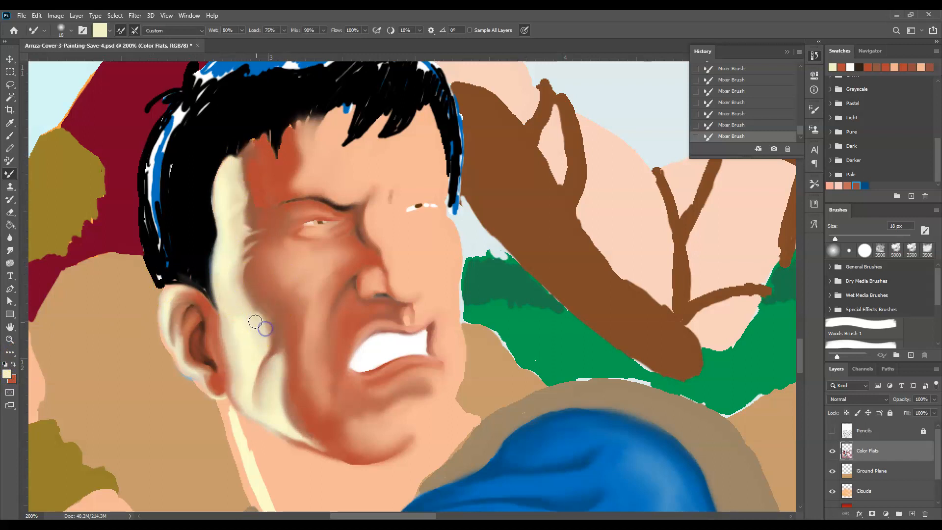
{"action": "left_click_drag", "start_coordinate": [264, 320], "coordinate": [263, 309]}
{"action": "left_click", "coordinate": [336, 239]}
{"action": "left_click_drag", "start_coordinate": [335, 240], "coordinate": [363, 219]}
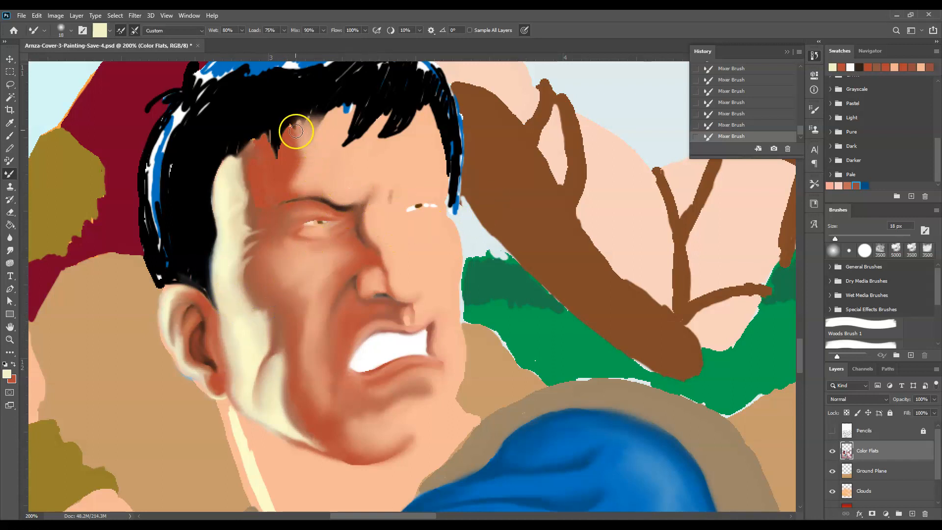
{"action": "mouse_move", "coordinate": [257, 267]}
{"action": "left_mouse_down"}
{"action": "mouse_move", "coordinate": [252, 248]}
{"action": "mouse_move", "coordinate": [239, 249]}
{"action": "mouse_move", "coordinate": [256, 238]}
{"action": "mouse_move", "coordinate": [336, 227]}
{"action": "mouse_move", "coordinate": [301, 227]}
{"action": "mouse_move", "coordinate": [271, 249]}
{"action": "mouse_move", "coordinate": [263, 296]}
{"action": "mouse_move", "coordinate": [276, 275]}
{"action": "left_mouse_up"}
- Reset the painting colors to black and white and set the Brush tool to 3 px for fine details around the eye
{"action": "left_click", "coordinate": [10, 135]}
{"action": "left_click", "coordinate": [3, 364]}
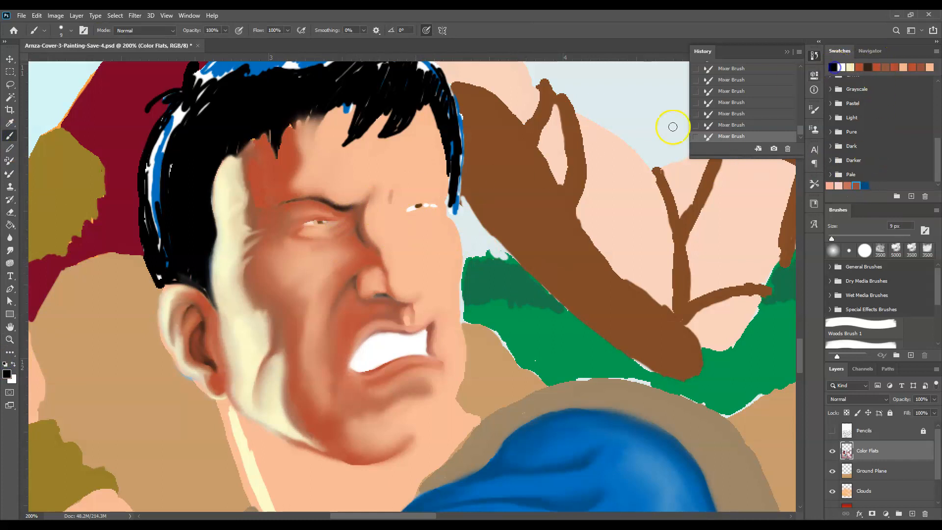
{"action": "left_click", "coordinate": [10, 339]}
{"action": "left_click", "coordinate": [277, 170]}
{"action": "left_click", "coordinate": [276, 171]}
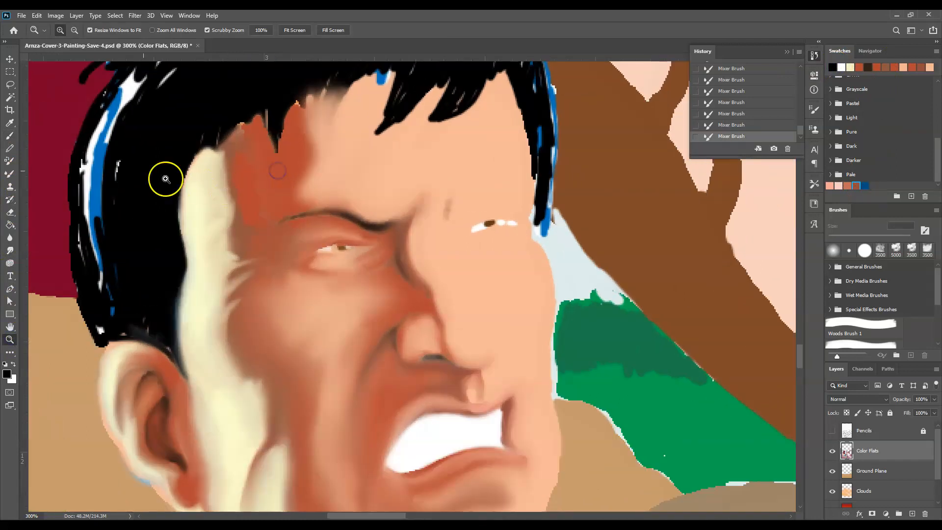
{"action": "left_click", "coordinate": [10, 135]}
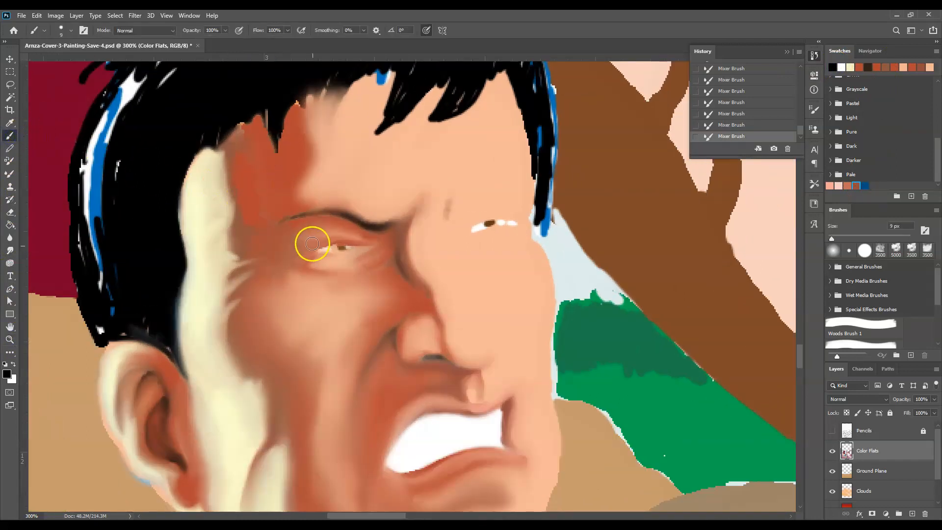
{"action": "left_click", "coordinate": [70, 30]}
{"action": "left_click", "coordinate": [56, 61]}
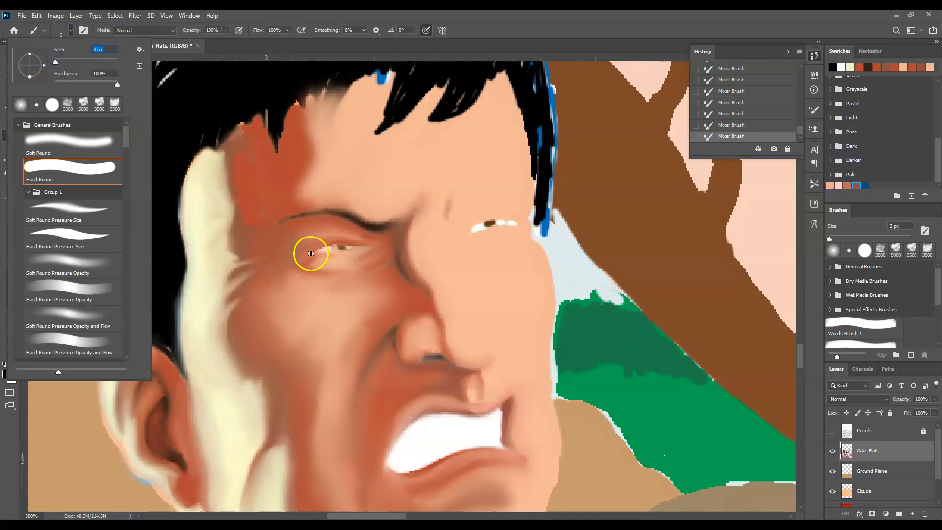
- Draw a thin black upper eyelid line on the shaded eye and darken its pupil and inner corner
{"action": "left_click", "coordinate": [310, 251]}
{"action": "left_click", "coordinate": [307, 253]}
{"action": "left_click_drag", "start_coordinate": [309, 252], "coordinate": [320, 248]}
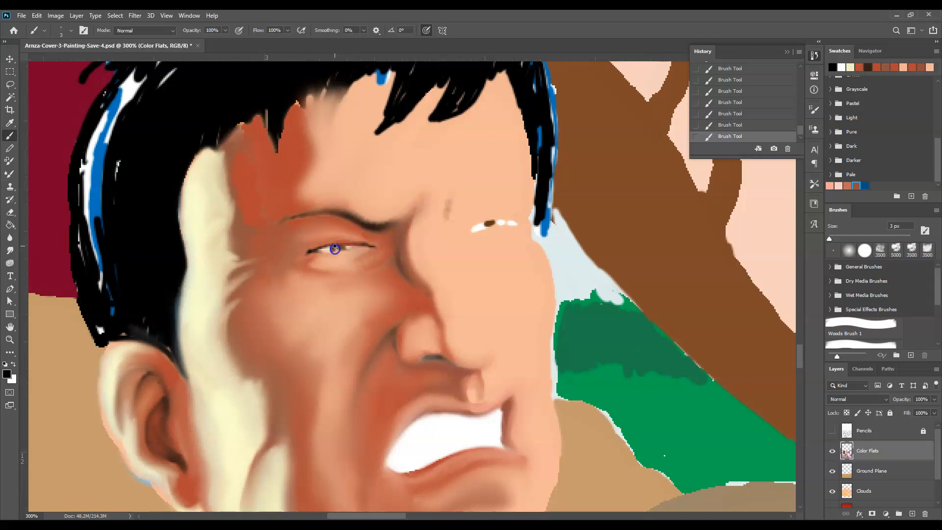
{"action": "left_click", "coordinate": [353, 246]}
{"action": "left_click", "coordinate": [309, 253]}
{"action": "left_click", "coordinate": [372, 247]}
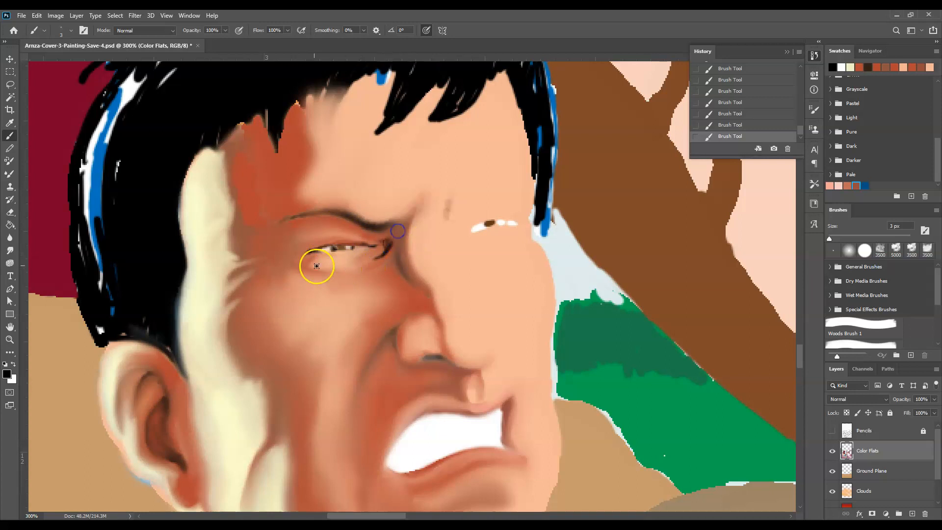
- Draw the outer corner and lower lid line of the shaded eye in black
{"action": "left_click", "coordinate": [303, 255]}
{"action": "left_click", "coordinate": [310, 253]}
{"action": "left_click", "coordinate": [303, 262]}
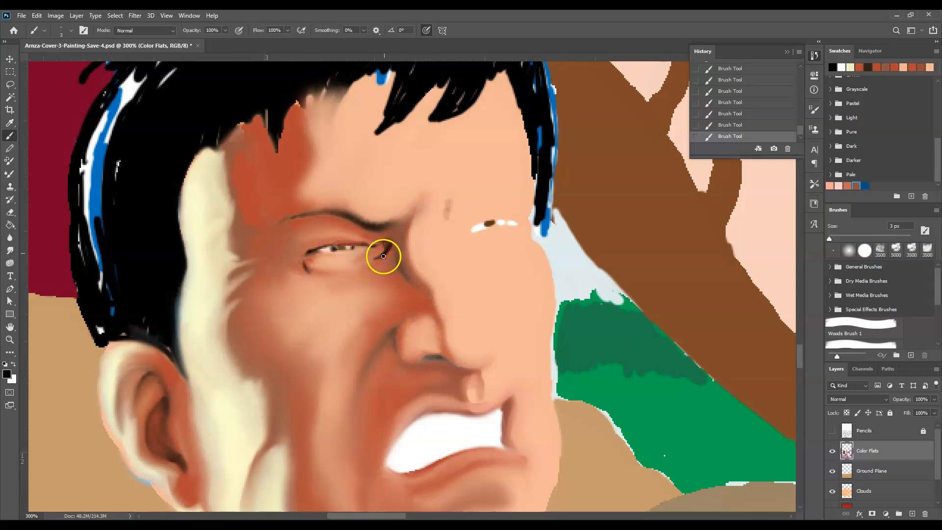
- Darken the nostril and the nose wing's edge, and add fine wrinkle lines beside and above the shaded eye
{"action": "left_click", "coordinate": [426, 359]}
{"action": "left_click_drag", "start_coordinate": [401, 321], "coordinate": [398, 354]}
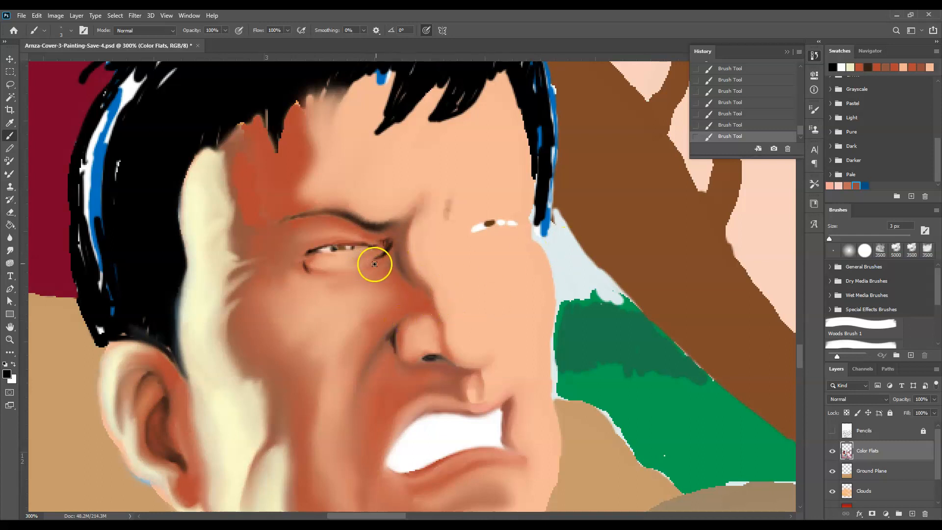
{"action": "left_click_drag", "start_coordinate": [301, 265], "coordinate": [296, 263]}
{"action": "left_click", "coordinate": [284, 264]}
{"action": "left_click_drag", "start_coordinate": [338, 229], "coordinate": [341, 228]}
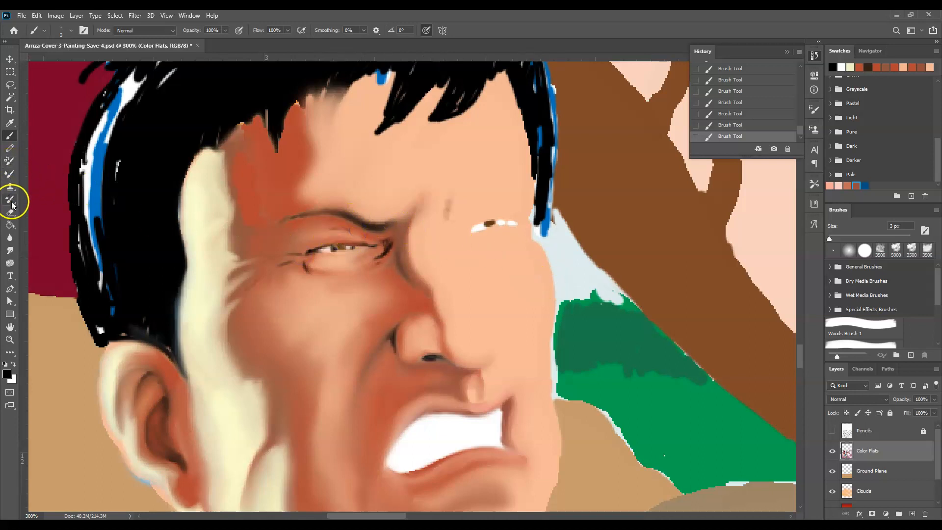
- Sample the reddish-brown shadow color from beside the shaded eyebrow and set the Mixer Brush to 9 px
{"action": "left_click", "coordinate": [11, 173]}
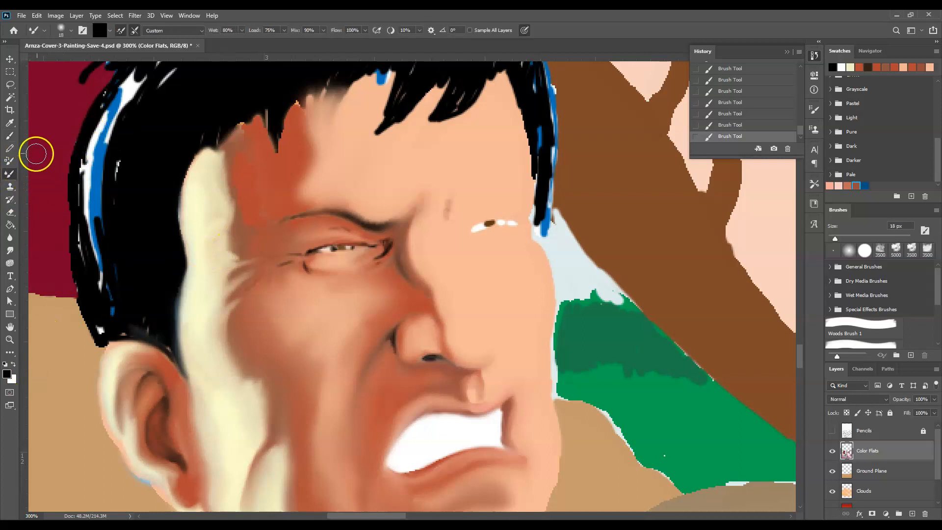
{"action": "left_click", "coordinate": [10, 122]}
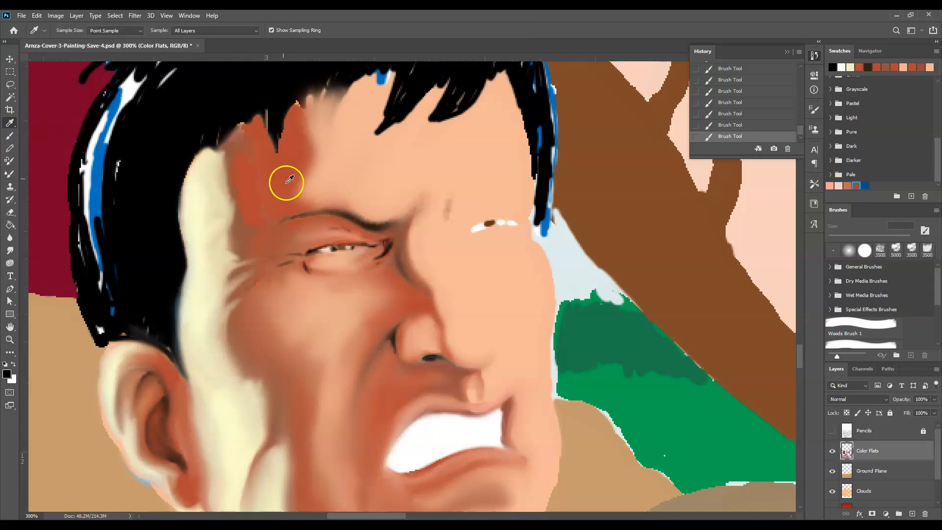
{"action": "left_click", "coordinate": [13, 363]}
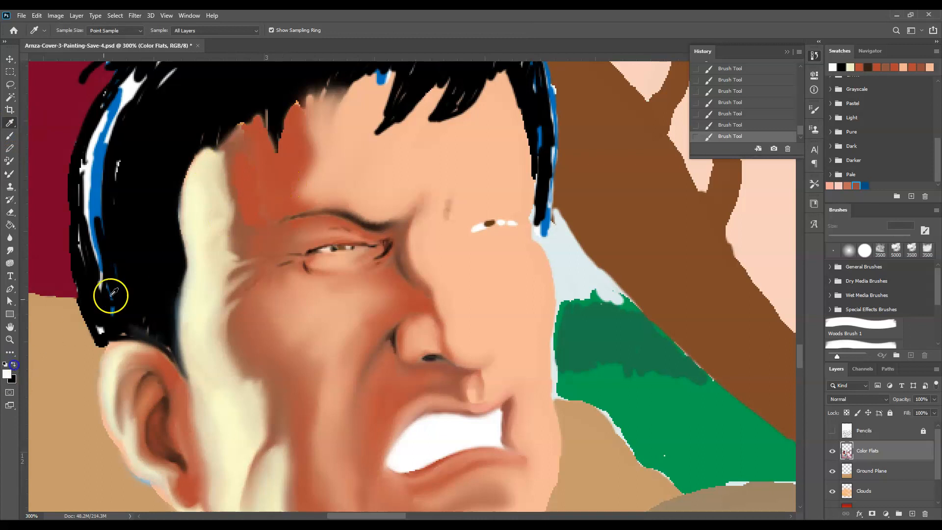
{"action": "left_click", "coordinate": [266, 198]}
{"action": "left_click", "coordinate": [10, 136]}
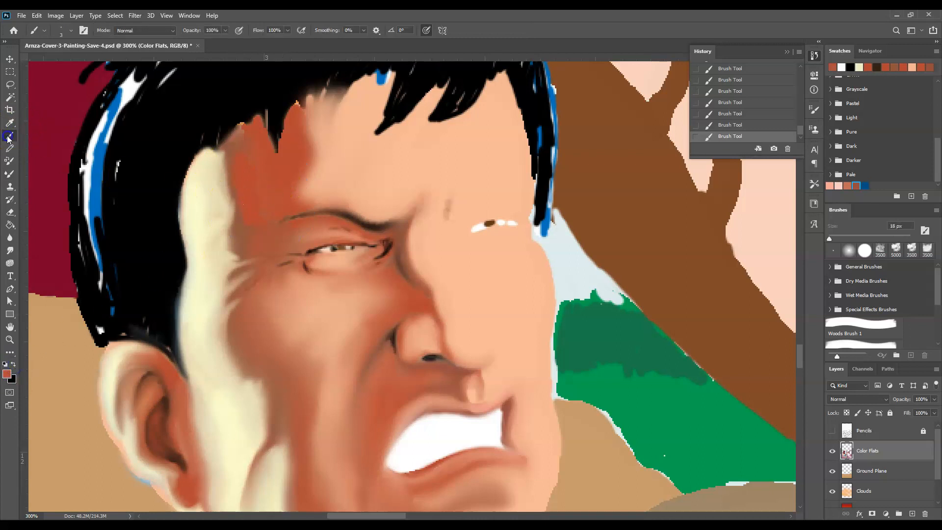
{"action": "left_click", "coordinate": [10, 173]}
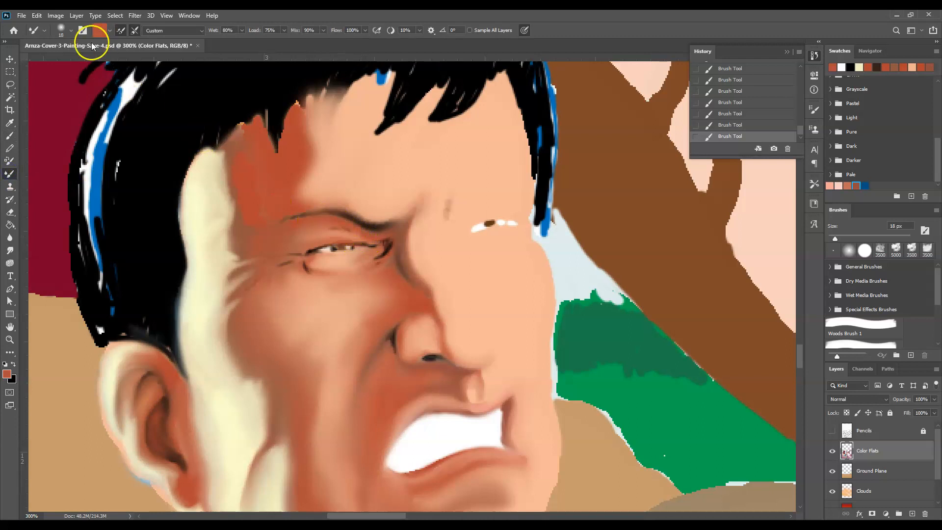
{"action": "left_click", "coordinate": [68, 30]}
{"action": "left_click_drag", "start_coordinate": [58, 60], "coordinate": [57, 59]}
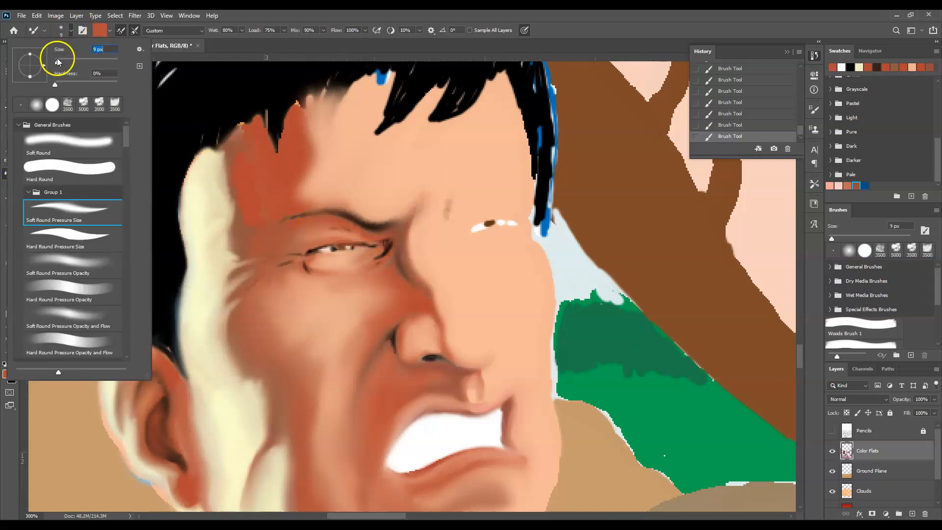
- Blend the black lines of the shaded eye's upper lid, inner corner and lower lid into the surrounding skin
{"action": "left_click", "coordinate": [331, 232]}
{"action": "left_click_drag", "start_coordinate": [330, 232], "coordinate": [324, 230]}
{"action": "left_click_drag", "start_coordinate": [331, 231], "coordinate": [319, 237]}
{"action": "left_click_drag", "start_coordinate": [339, 230], "coordinate": [382, 249]}
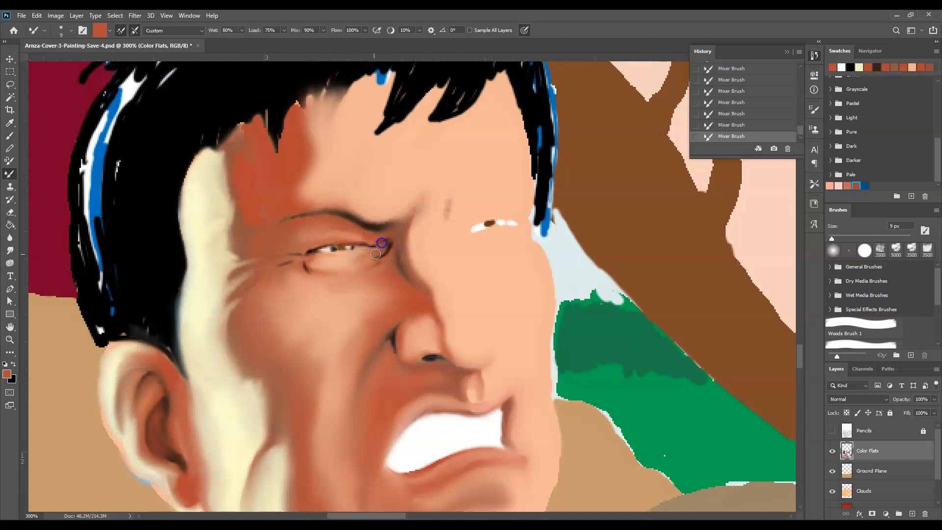
{"action": "left_click_drag", "start_coordinate": [382, 241], "coordinate": [354, 259]}
{"action": "mouse_move", "coordinate": [344, 255]}
{"action": "left_mouse_down"}
{"action": "mouse_move", "coordinate": [318, 244]}
{"action": "mouse_move", "coordinate": [305, 253]}
{"action": "mouse_move", "coordinate": [352, 249]}
{"action": "mouse_move", "coordinate": [303, 253]}
{"action": "mouse_move", "coordinate": [316, 242]}
{"action": "mouse_move", "coordinate": [259, 259]}
{"action": "mouse_move", "coordinate": [292, 262]}
{"action": "mouse_move", "coordinate": [249, 290]}
{"action": "mouse_move", "coordinate": [288, 265]}
{"action": "mouse_move", "coordinate": [313, 265]}
{"action": "left_mouse_up"}
- Soften the lines under the shaded eye's inner and outer corners and blend the dark edge of the nose wing
{"action": "left_click_drag", "start_coordinate": [380, 257], "coordinate": [373, 263]}
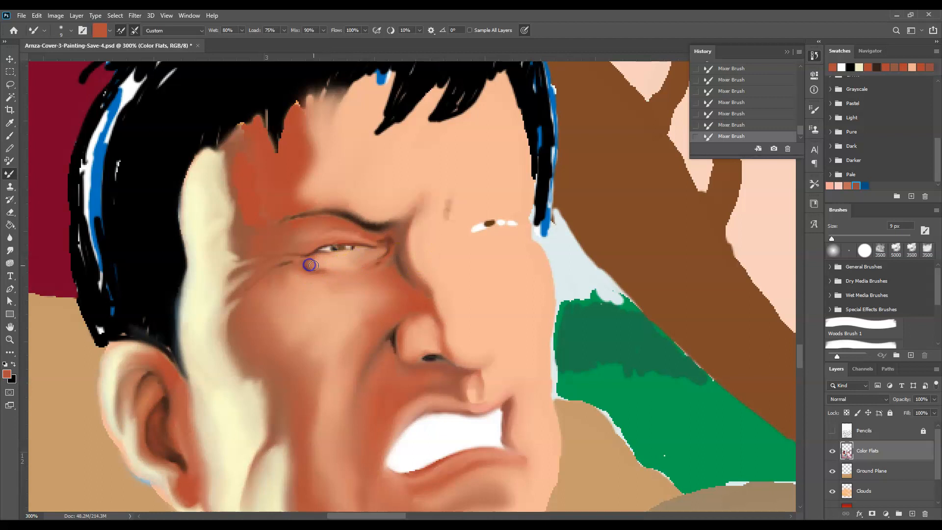
{"action": "left_click_drag", "start_coordinate": [327, 271], "coordinate": [318, 269]}
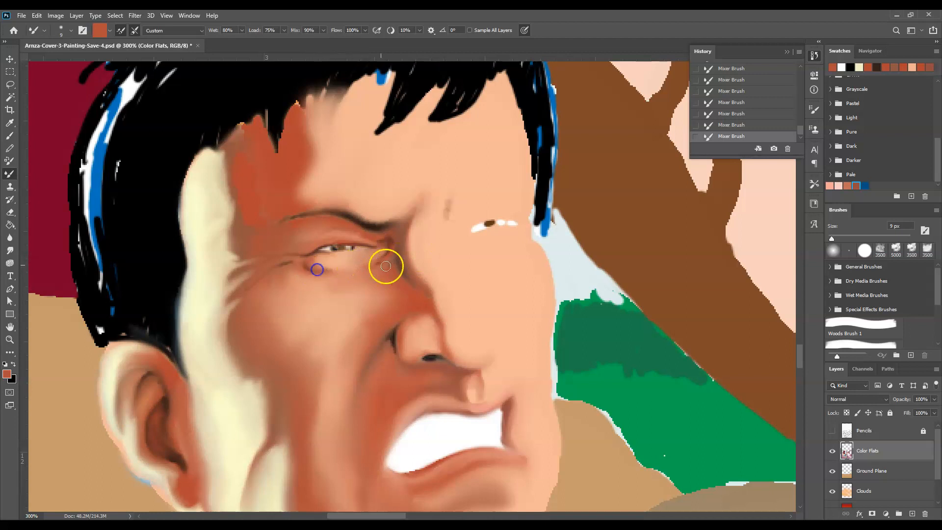
{"action": "left_click_drag", "start_coordinate": [390, 342], "coordinate": [390, 352]}
{"action": "left_click_drag", "start_coordinate": [386, 254], "coordinate": [378, 263]}
{"action": "left_click_drag", "start_coordinate": [320, 265], "coordinate": [304, 266]}
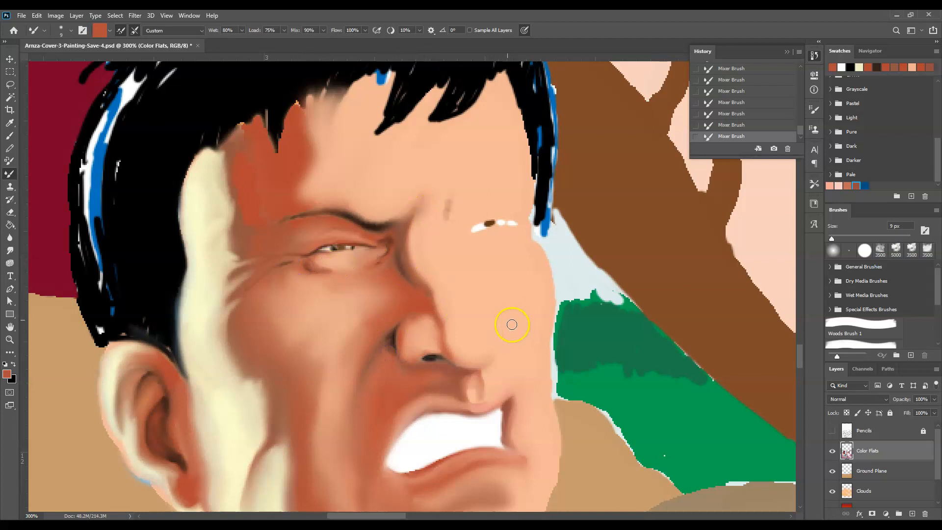
{"action": "key", "text": "ctrl+minus"}
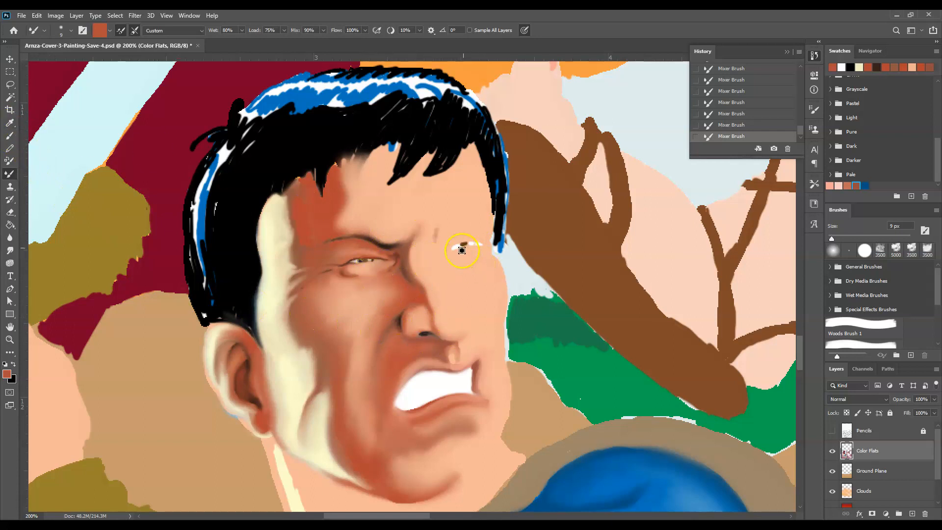
- Add small cream highlights below and above the shaded eye with the 3 px Brush tool
{"action": "left_click", "coordinate": [860, 65]}
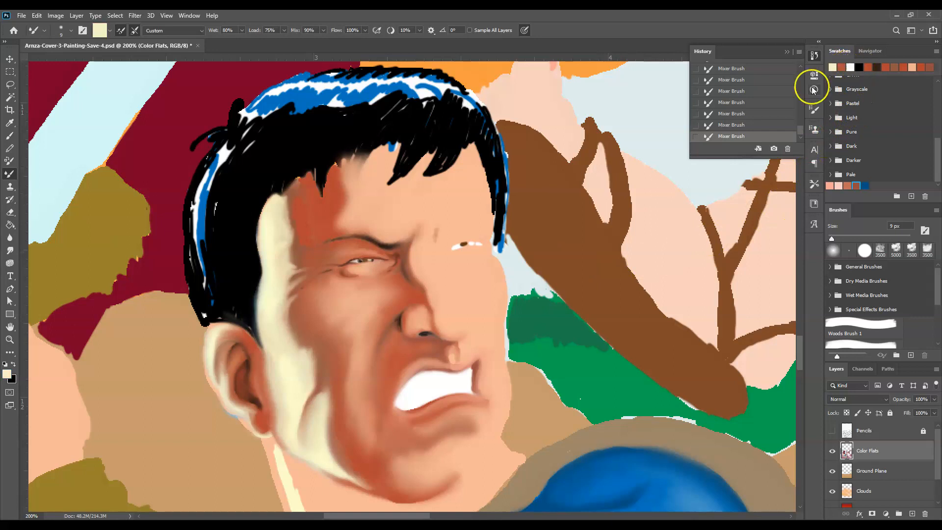
{"action": "left_click", "coordinate": [10, 339]}
{"action": "left_click", "coordinate": [381, 307]}
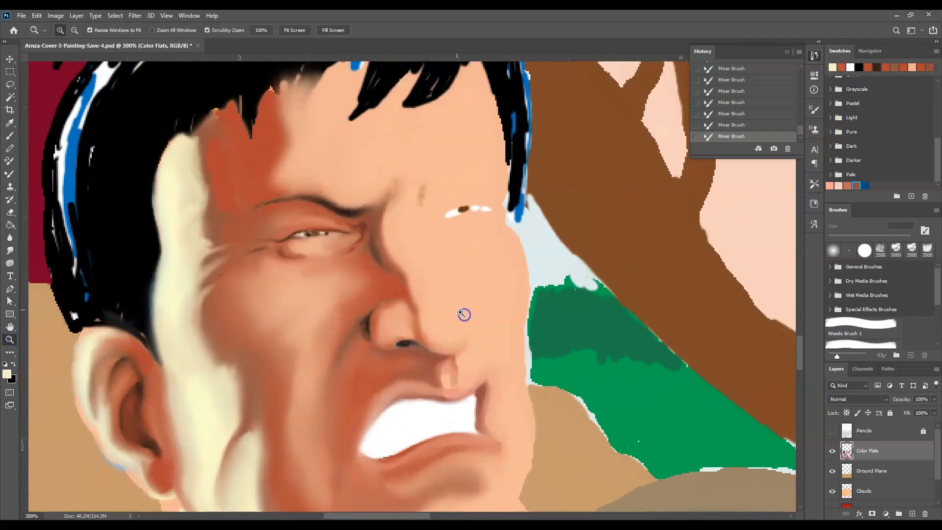
{"action": "left_click", "coordinate": [10, 136]}
{"action": "mouse_move", "coordinate": [330, 248]}
{"action": "left_mouse_down"}
{"action": "mouse_move", "coordinate": [316, 238]}
{"action": "mouse_move", "coordinate": [319, 245]}
{"action": "left_mouse_up"}
{"action": "left_click_drag", "start_coordinate": [325, 246], "coordinate": [318, 247]}
{"action": "left_click_drag", "start_coordinate": [324, 247], "coordinate": [321, 250]}
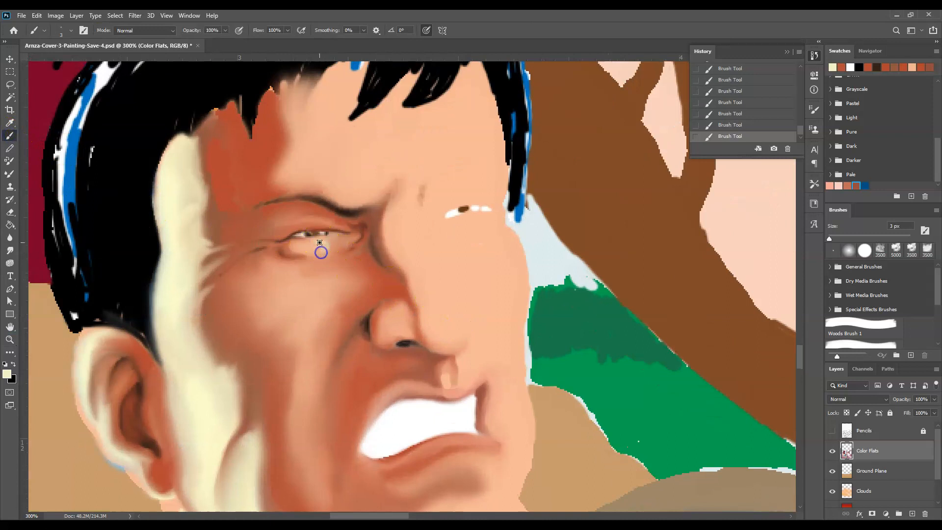
{"action": "left_click", "coordinate": [315, 223]}
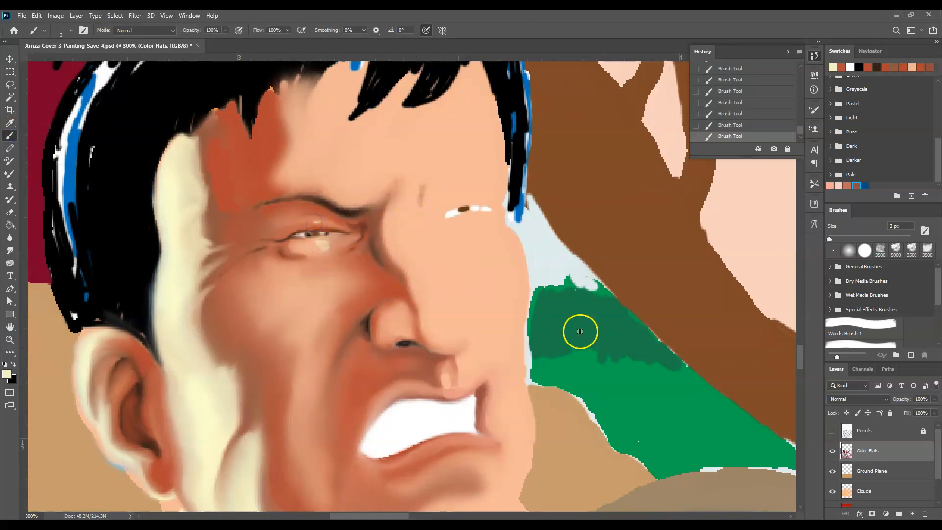
- Paint a cream highlight down the nose bridge to the tip and beside the nose, using the Pencils layer as a temporary guide
{"action": "left_click", "coordinate": [832, 430]}
{"action": "left_click_drag", "start_coordinate": [411, 215], "coordinate": [416, 225]}
{"action": "left_click_drag", "start_coordinate": [411, 216], "coordinate": [417, 228]}
{"action": "left_click_drag", "start_coordinate": [412, 218], "coordinate": [422, 238]}
{"action": "left_click_drag", "start_coordinate": [421, 237], "coordinate": [428, 252]}
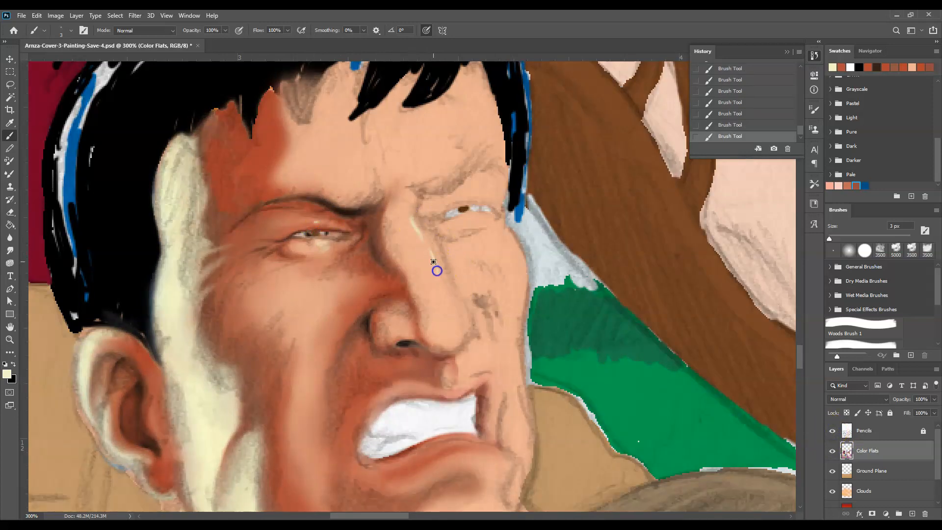
{"action": "mouse_move", "coordinate": [452, 315]}
{"action": "left_mouse_down"}
{"action": "mouse_move", "coordinate": [456, 341]}
{"action": "mouse_move", "coordinate": [461, 309]}
{"action": "mouse_move", "coordinate": [452, 309]}
{"action": "mouse_move", "coordinate": [482, 327]}
{"action": "left_mouse_up"}
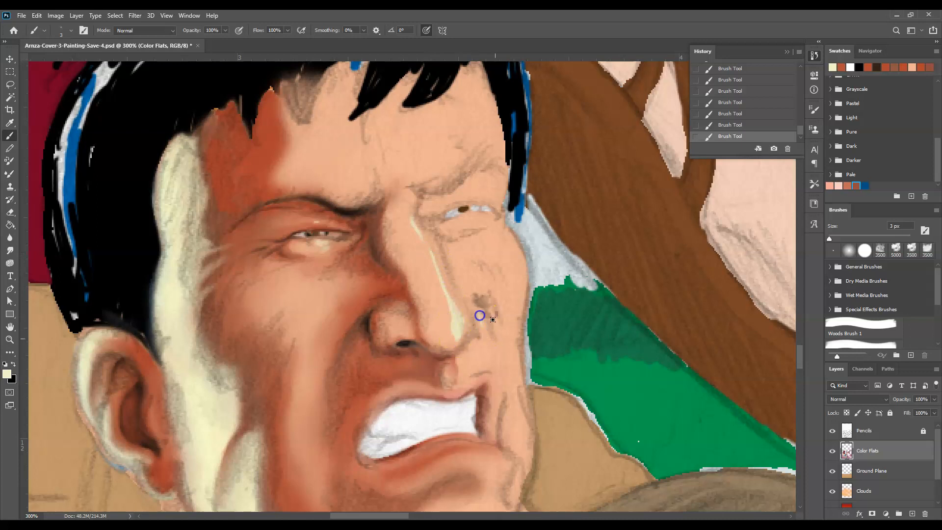
{"action": "left_click", "coordinate": [832, 430]}
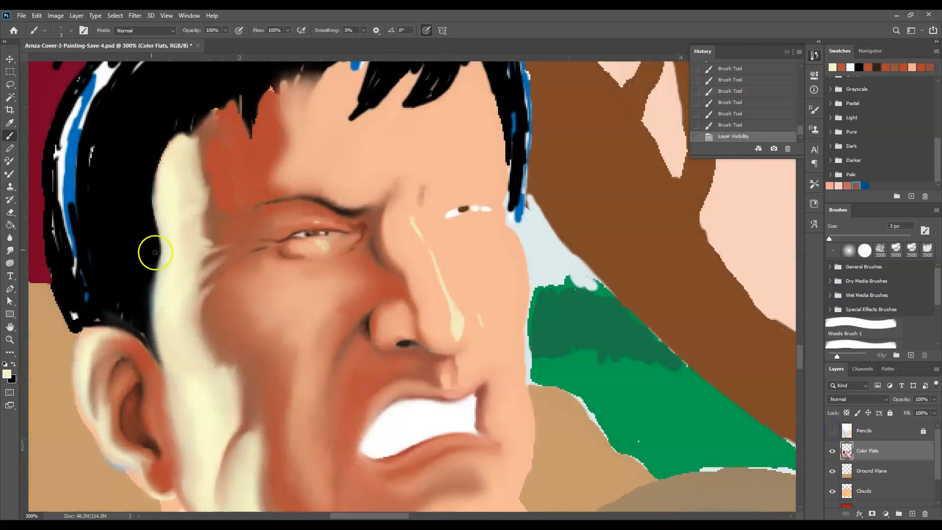
- Sample the light skin tone from the forehead above the shaded eyebrow for the Mixer Brush
{"action": "left_click", "coordinate": [10, 174]}
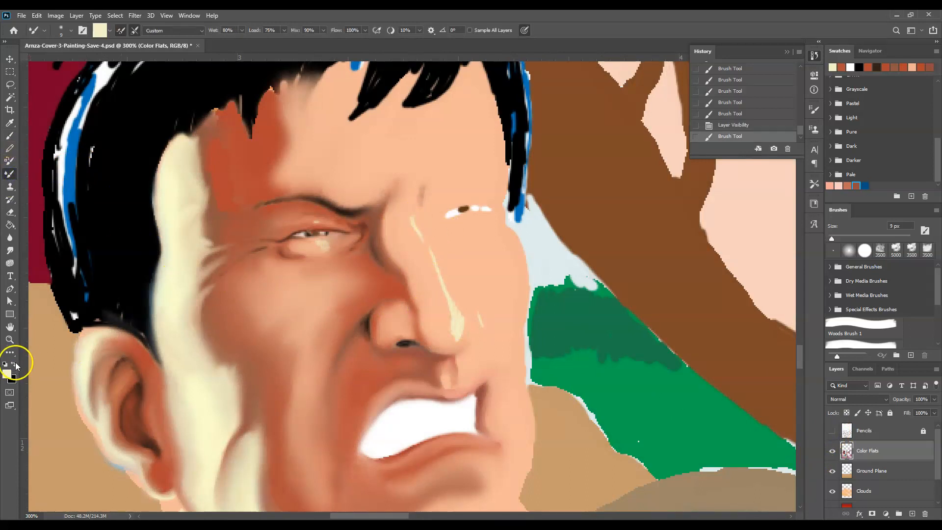
{"action": "left_click", "coordinate": [15, 364]}
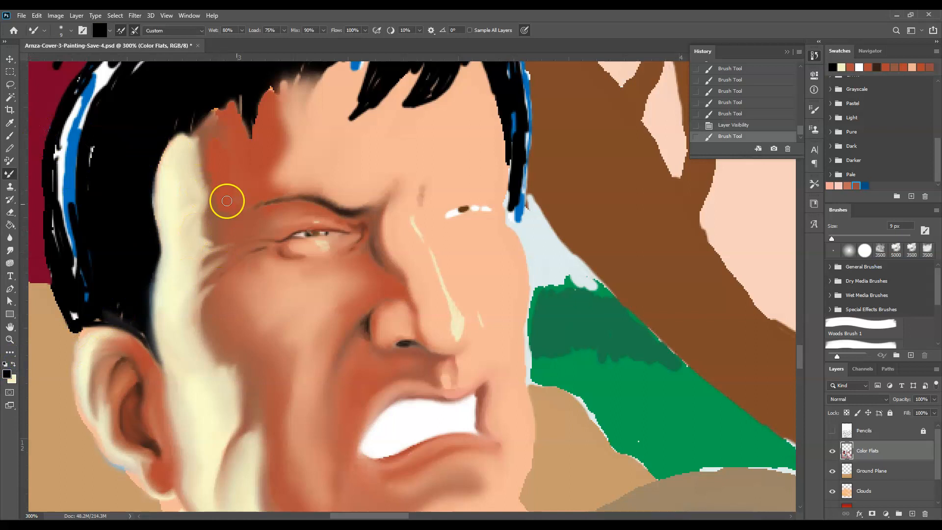
{"action": "left_click", "coordinate": [10, 122]}
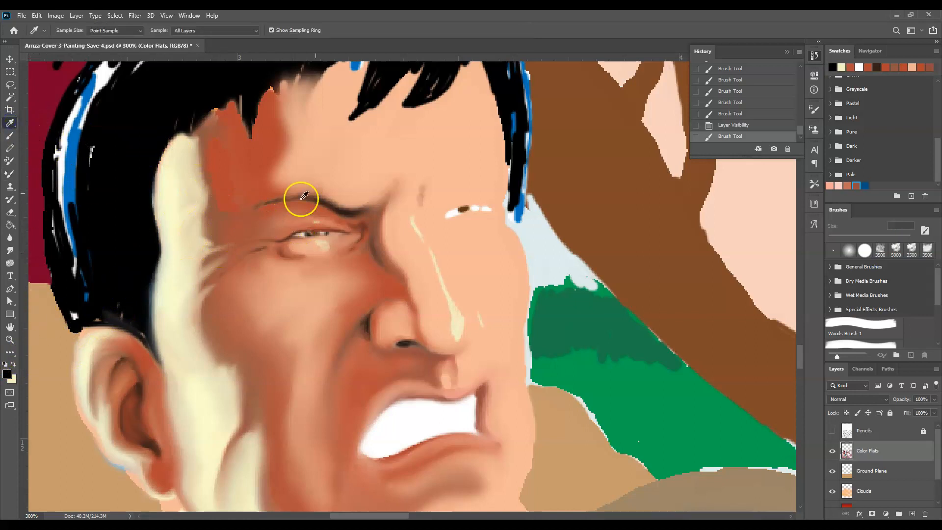
{"action": "left_click_drag", "start_coordinate": [304, 197], "coordinate": [347, 183]}
{"action": "left_click", "coordinate": [9, 136]}
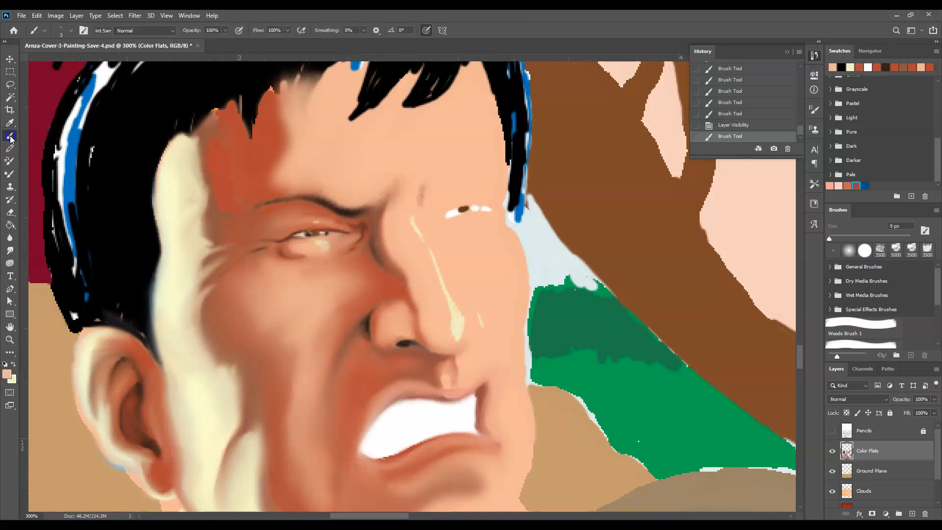
{"action": "left_click", "coordinate": [10, 174]}
- Blend the cream highlight along the nose bridge, tip and far nose wing into the light skin tone
{"action": "left_click_drag", "start_coordinate": [414, 236], "coordinate": [420, 241]}
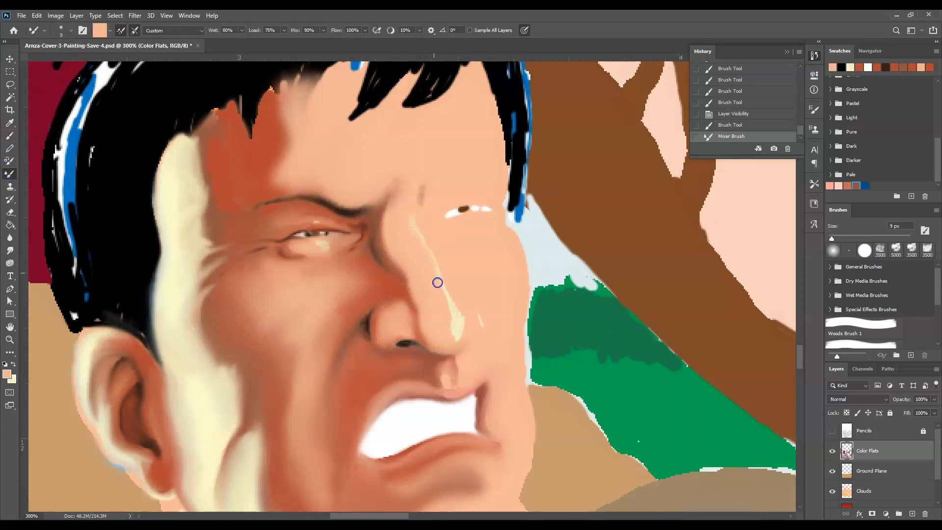
{"action": "mouse_move", "coordinate": [457, 330]}
{"action": "left_mouse_down"}
{"action": "mouse_move", "coordinate": [443, 296]}
{"action": "mouse_move", "coordinate": [452, 310]}
{"action": "left_mouse_up"}
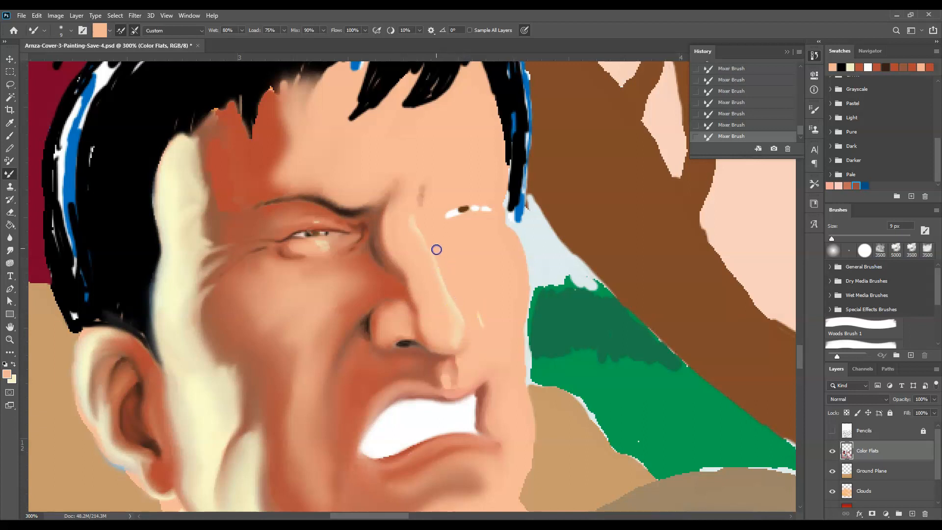
{"action": "mouse_move", "coordinate": [458, 316]}
{"action": "left_mouse_down"}
{"action": "mouse_move", "coordinate": [456, 342]}
{"action": "mouse_move", "coordinate": [446, 315]}
{"action": "left_mouse_up"}
{"action": "left_click", "coordinate": [454, 345]}
{"action": "left_click", "coordinate": [442, 308]}
{"action": "left_click_drag", "start_coordinate": [439, 293], "coordinate": [425, 255]}
{"action": "left_click_drag", "start_coordinate": [480, 318], "coordinate": [472, 307]}
{"action": "left_click", "coordinate": [455, 343]}
- Check the face against the Pencils layer, then blend the highlights around the shaded eye and smooth the nose tip
{"action": "left_click", "coordinate": [833, 431]}
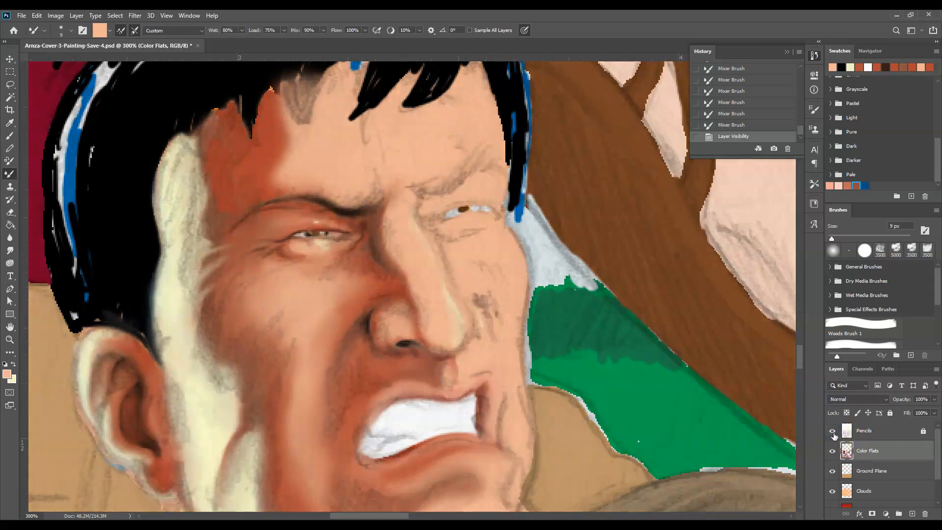
{"action": "left_click", "coordinate": [832, 432]}
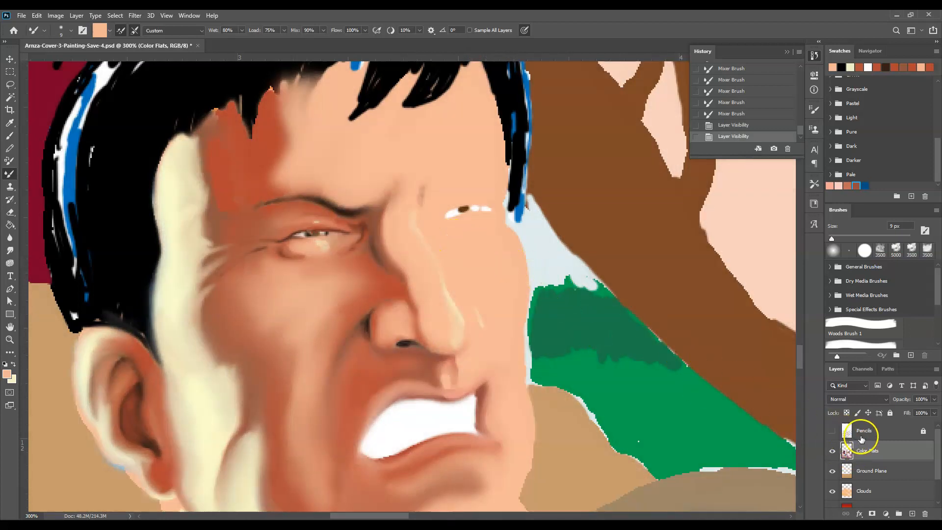
{"action": "left_click_drag", "start_coordinate": [341, 249], "coordinate": [329, 245]}
{"action": "mouse_move", "coordinate": [326, 244]}
{"action": "left_mouse_down"}
{"action": "mouse_move", "coordinate": [320, 221]}
{"action": "mouse_move", "coordinate": [415, 238]}
{"action": "mouse_move", "coordinate": [382, 262]}
{"action": "mouse_move", "coordinate": [338, 242]}
{"action": "left_mouse_up"}
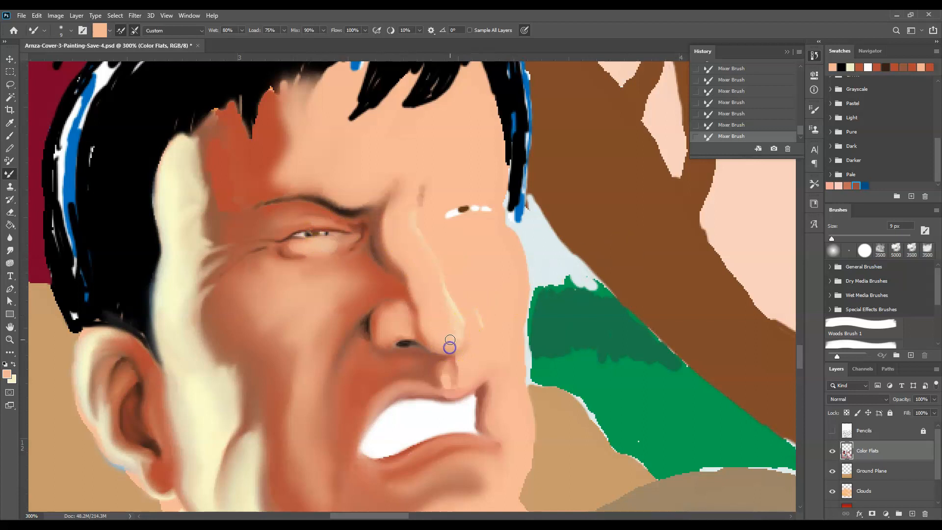
{"action": "mouse_move", "coordinate": [449, 323]}
{"action": "left_mouse_down"}
{"action": "mouse_move", "coordinate": [489, 293]}
{"action": "mouse_move", "coordinate": [493, 325]}
{"action": "mouse_move", "coordinate": [483, 317]}
{"action": "mouse_move", "coordinate": [405, 337]}
{"action": "left_mouse_up"}
{"action": "left_click_drag", "start_coordinate": [460, 346], "coordinate": [440, 354]}
{"action": "left_click_drag", "start_coordinate": [497, 329], "coordinate": [444, 386]}
{"action": "left_click_drag", "start_coordinate": [315, 221], "coordinate": [317, 223]}
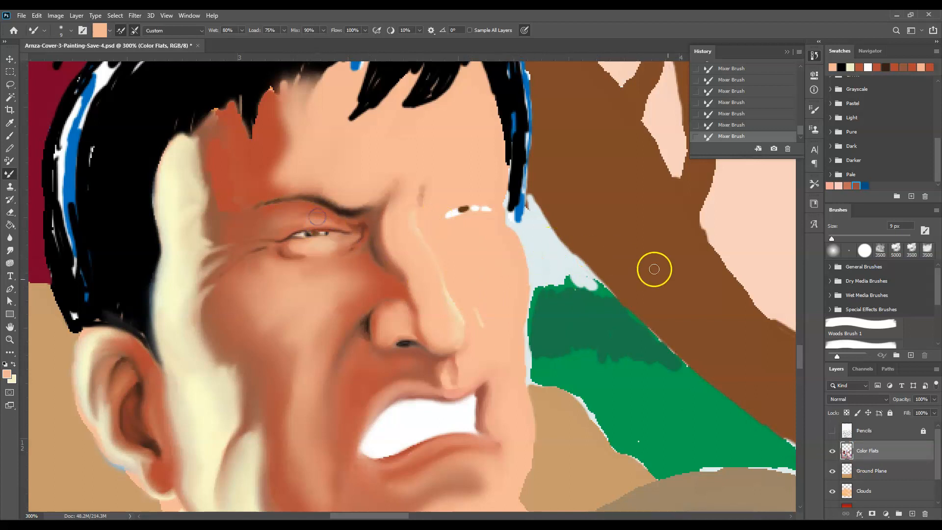
- Sample the reddish-brown forehead shadow for the Brush tool and leave the Pencils layer visible as a guide
{"action": "left_click", "coordinate": [833, 431]}
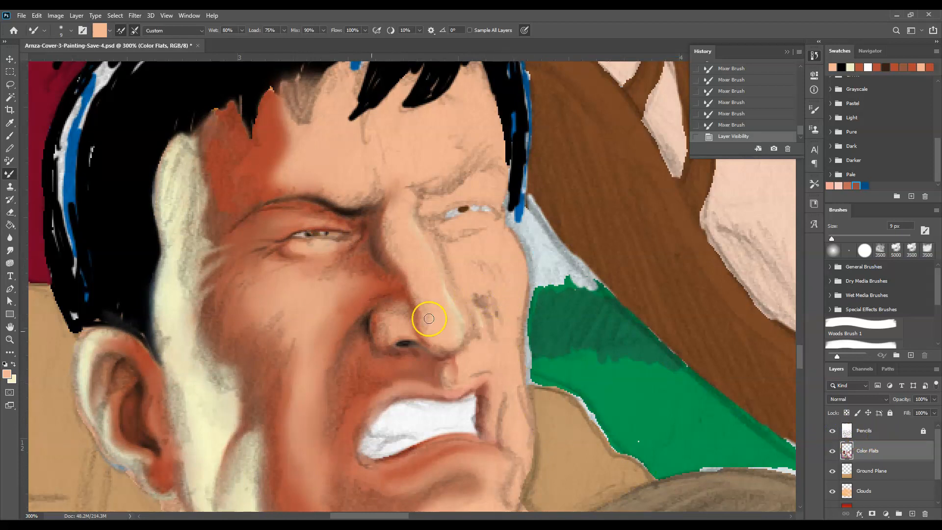
{"action": "left_click", "coordinate": [10, 123]}
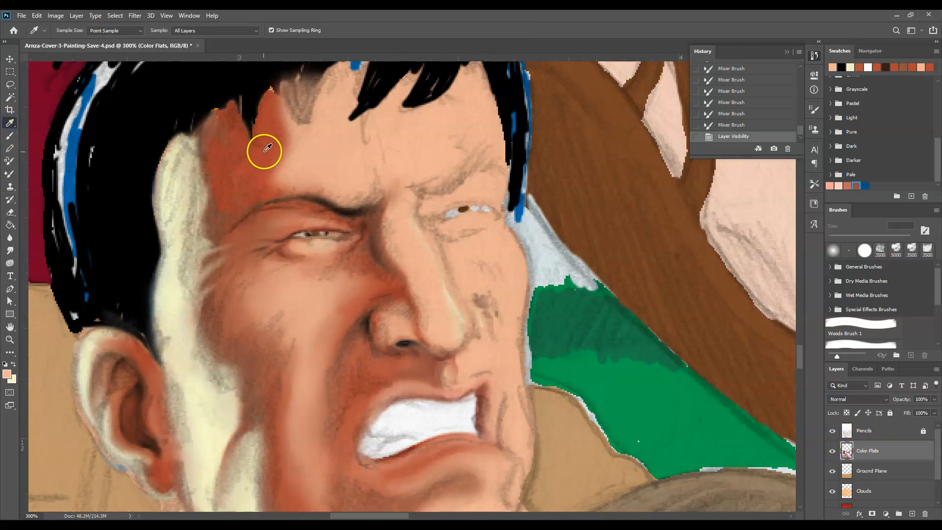
{"action": "left_click", "coordinate": [833, 430]}
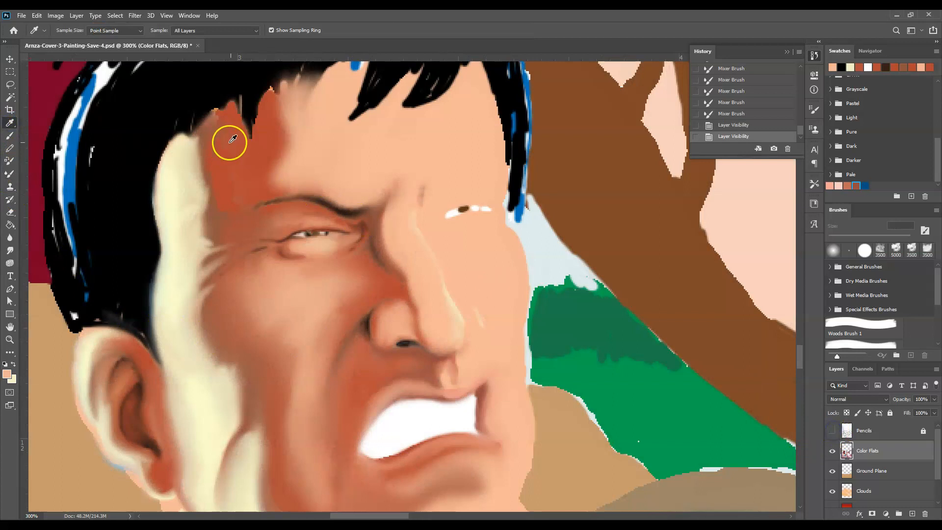
{"action": "left_click", "coordinate": [284, 162]}
{"action": "left_click", "coordinate": [833, 431]}
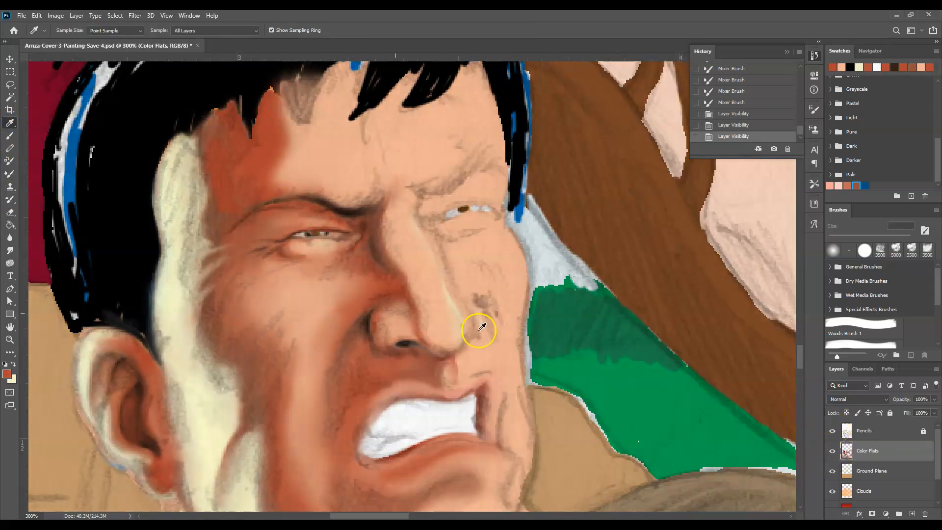
{"action": "left_click", "coordinate": [9, 137]}
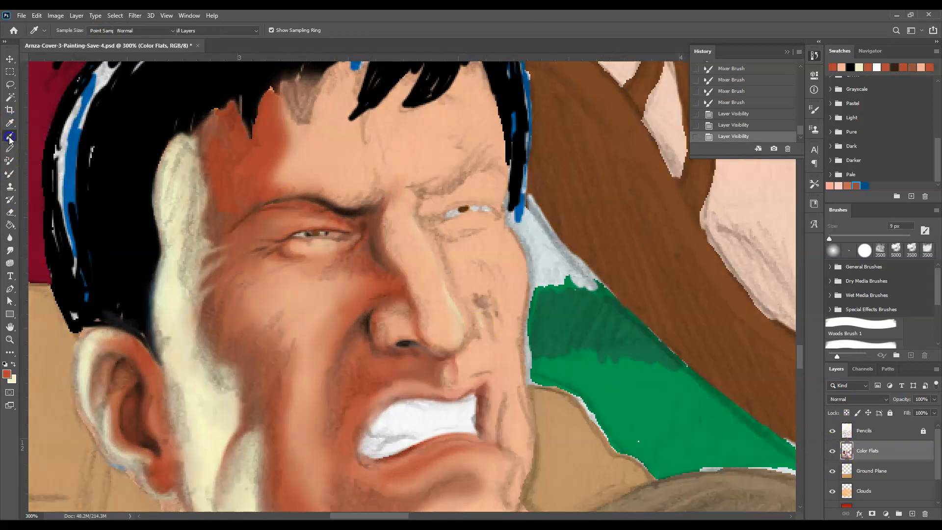
- Paint reddish-brown shadows along the nose's far side, nose wing and cheek crease, and around the lit eye's lids and inner corner
{"action": "left_click_drag", "start_coordinate": [474, 295], "coordinate": [469, 297]}
{"action": "mouse_move", "coordinate": [471, 297]}
{"action": "left_mouse_down"}
{"action": "mouse_move", "coordinate": [493, 315]}
{"action": "mouse_move", "coordinate": [456, 281]}
{"action": "left_mouse_up"}
{"action": "mouse_move", "coordinate": [455, 276]}
{"action": "left_mouse_down"}
{"action": "mouse_move", "coordinate": [436, 231]}
{"action": "mouse_move", "coordinate": [469, 236]}
{"action": "mouse_move", "coordinate": [448, 227]}
{"action": "left_mouse_up"}
{"action": "mouse_move", "coordinate": [474, 294]}
{"action": "left_mouse_down"}
{"action": "mouse_move", "coordinate": [487, 314]}
{"action": "mouse_move", "coordinate": [485, 335]}
{"action": "mouse_move", "coordinate": [473, 337]}
{"action": "mouse_move", "coordinate": [476, 330]}
{"action": "mouse_move", "coordinate": [472, 344]}
{"action": "left_mouse_up"}
{"action": "left_click", "coordinate": [497, 312]}
{"action": "mouse_move", "coordinate": [496, 312]}
{"action": "left_mouse_down"}
{"action": "mouse_move", "coordinate": [488, 310]}
{"action": "mouse_move", "coordinate": [501, 305]}
{"action": "left_mouse_up"}
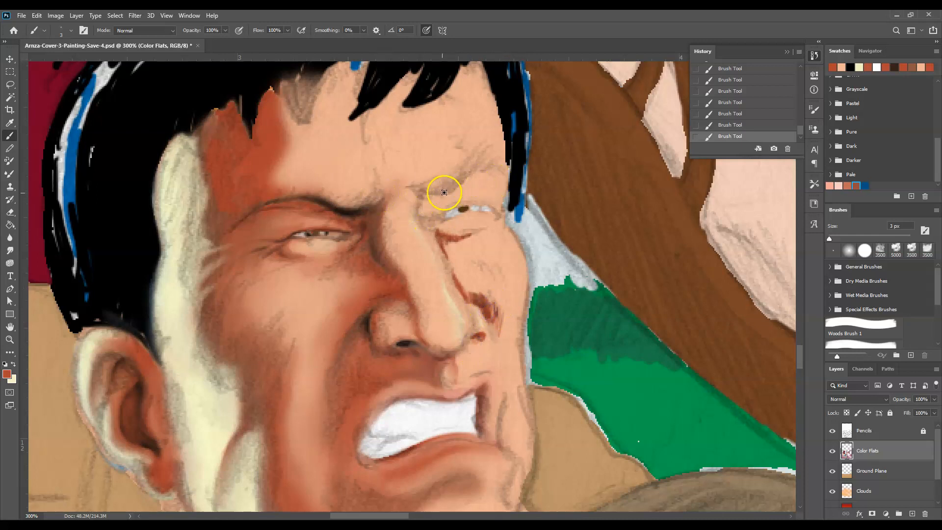
{"action": "mouse_move", "coordinate": [425, 215]}
{"action": "left_mouse_down"}
{"action": "mouse_move", "coordinate": [460, 200]}
{"action": "mouse_move", "coordinate": [444, 213]}
{"action": "mouse_move", "coordinate": [463, 194]}
{"action": "mouse_move", "coordinate": [440, 214]}
{"action": "mouse_move", "coordinate": [452, 198]}
{"action": "mouse_move", "coordinate": [444, 208]}
{"action": "mouse_move", "coordinate": [475, 200]}
{"action": "left_mouse_up"}
{"action": "left_click", "coordinate": [429, 212]}
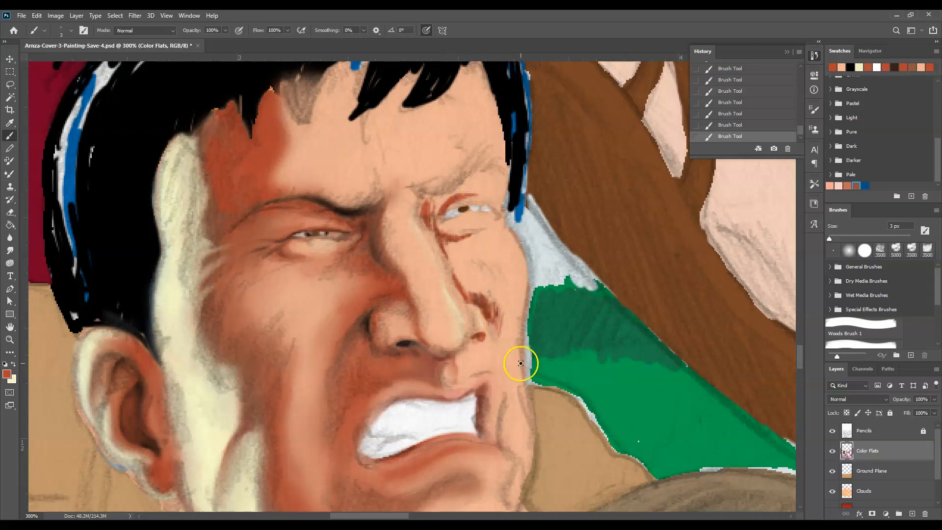
- Paint a small reddish-brown crease above the far corner of the mouth and hide the Pencils layer
{"action": "mouse_move", "coordinate": [495, 371]}
{"action": "left_mouse_down"}
{"action": "mouse_move", "coordinate": [482, 373]}
{"action": "mouse_move", "coordinate": [497, 366]}
{"action": "left_mouse_up"}
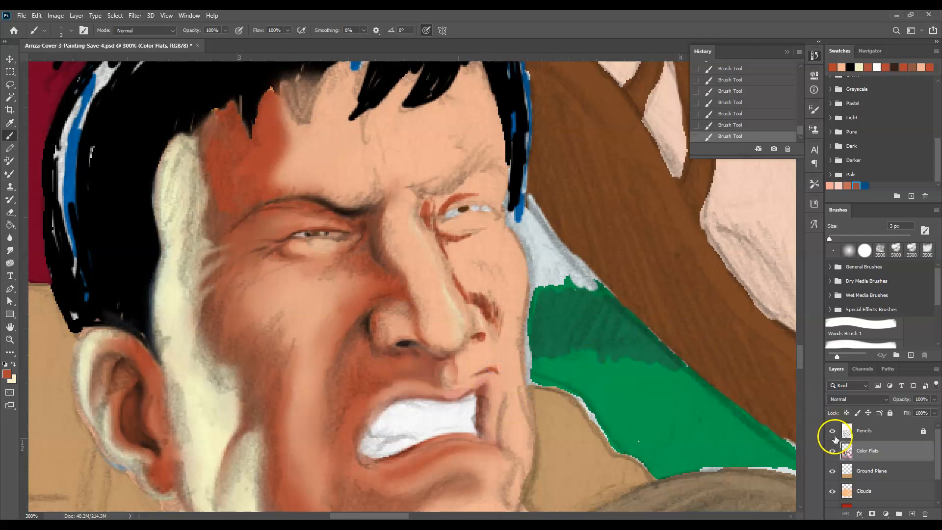
{"action": "left_click", "coordinate": [832, 432]}
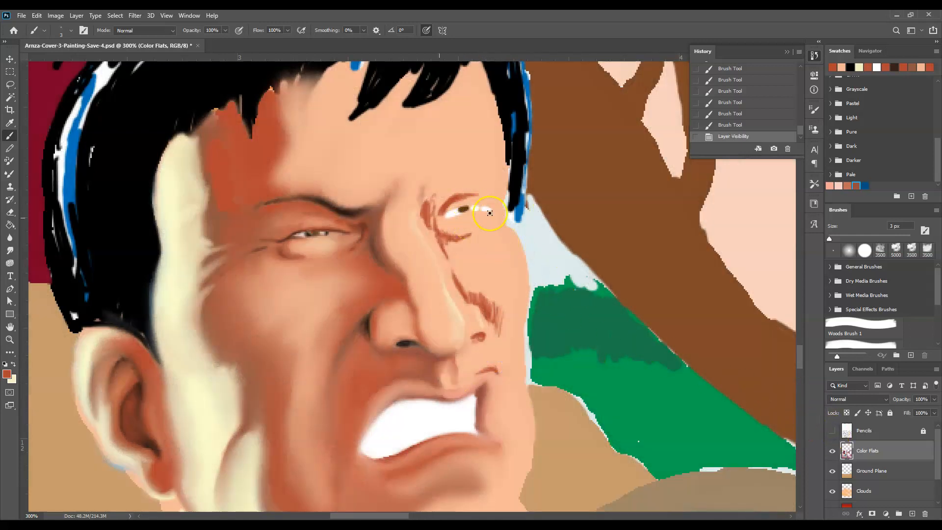
- Blend the reddish-brown shadow at the lit eye's inner corner and beside the nose bridge with the Mixer Brush
{"action": "left_click", "coordinate": [10, 174]}
{"action": "left_click_drag", "start_coordinate": [435, 206], "coordinate": [436, 193]}
{"action": "left_click_drag", "start_coordinate": [436, 199], "coordinate": [441, 193]}
{"action": "left_click_drag", "start_coordinate": [437, 197], "coordinate": [440, 194]}
{"action": "mouse_move", "coordinate": [436, 197]}
{"action": "left_mouse_down"}
{"action": "mouse_move", "coordinate": [432, 222]}
{"action": "mouse_move", "coordinate": [435, 197]}
{"action": "left_mouse_up"}
{"action": "left_click_drag", "start_coordinate": [435, 197], "coordinate": [441, 211]}
{"action": "mouse_move", "coordinate": [441, 211]}
{"action": "left_mouse_down"}
{"action": "mouse_move", "coordinate": [446, 204]}
{"action": "mouse_move", "coordinate": [441, 234]}
{"action": "mouse_move", "coordinate": [454, 235]}
{"action": "mouse_move", "coordinate": [422, 246]}
{"action": "left_mouse_up"}
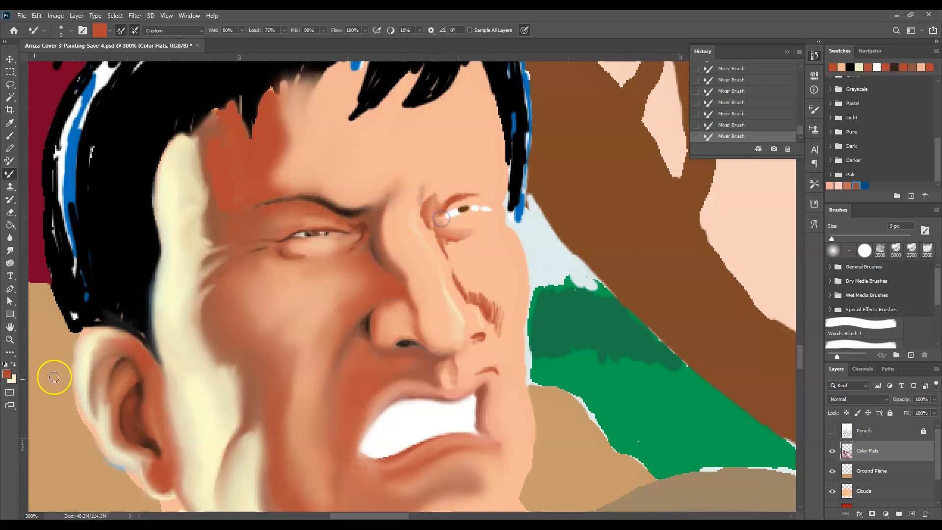
- Sample the light forehead skin tone and blend it into the shadows under the lit eye and along the upper nose
{"action": "left_click", "coordinate": [13, 365]}
{"action": "left_click", "coordinate": [15, 129]}
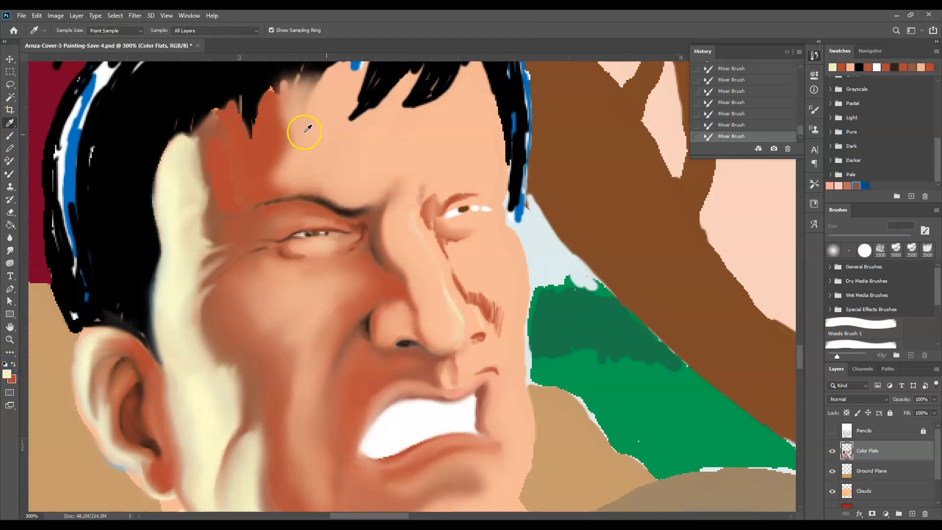
{"action": "left_click", "coordinate": [399, 146]}
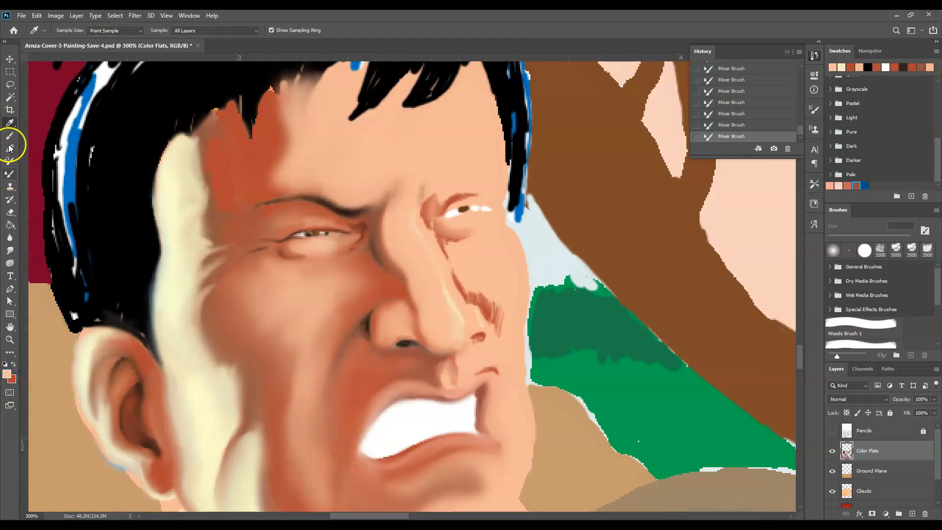
{"action": "left_click", "coordinate": [9, 174]}
{"action": "left_click_drag", "start_coordinate": [454, 236], "coordinate": [457, 227]}
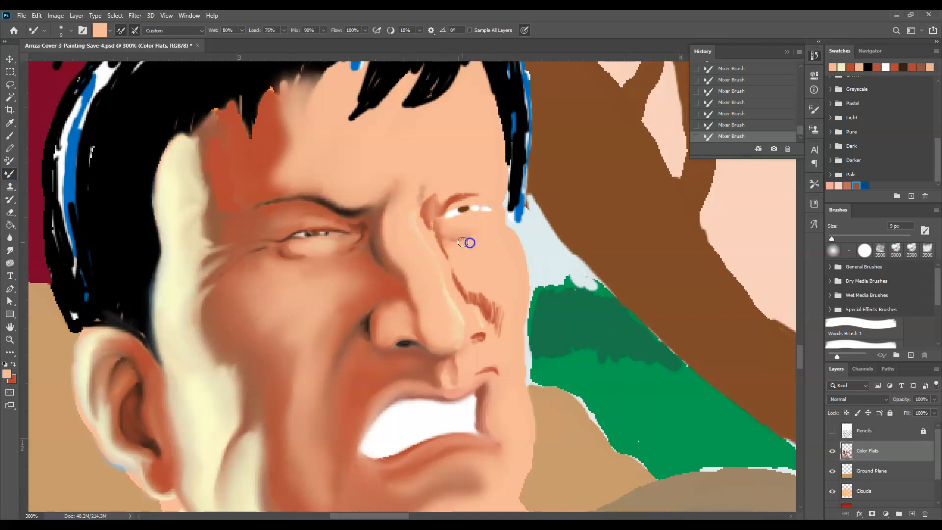
{"action": "mouse_move", "coordinate": [480, 239]}
{"action": "left_mouse_down"}
{"action": "mouse_move", "coordinate": [459, 243]}
{"action": "mouse_move", "coordinate": [429, 229]}
{"action": "left_mouse_up"}
{"action": "left_click_drag", "start_coordinate": [446, 261], "coordinate": [437, 247]}
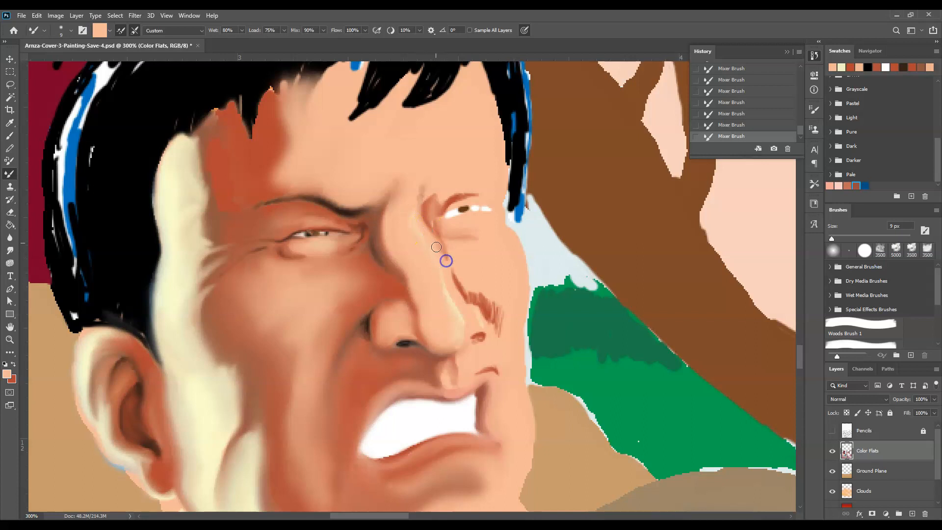
- Blend the reddish-brown strokes around the far nose wing, nostril and cheek crease into the light skin with the Mixer Brush
{"action": "mouse_move", "coordinate": [470, 308]}
{"action": "left_mouse_down"}
{"action": "mouse_move", "coordinate": [461, 297]}
{"action": "mouse_move", "coordinate": [471, 299]}
{"action": "left_mouse_up"}
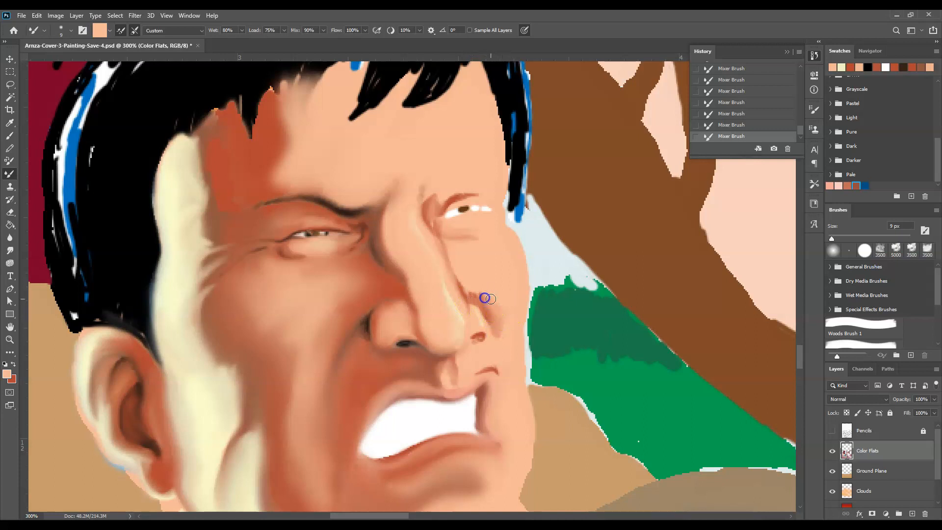
{"action": "left_click_drag", "start_coordinate": [466, 280], "coordinate": [494, 320]}
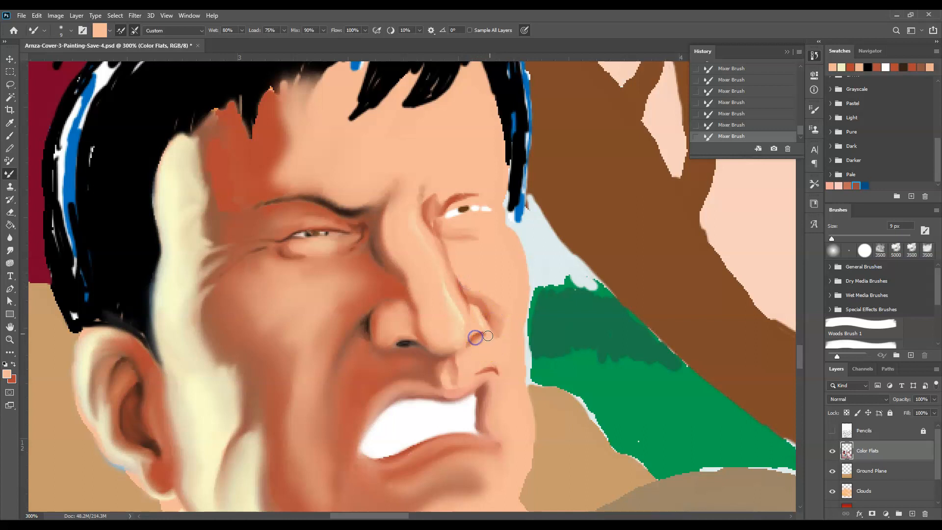
{"action": "mouse_move", "coordinate": [474, 340]}
{"action": "left_mouse_down"}
{"action": "mouse_move", "coordinate": [508, 301]}
{"action": "mouse_move", "coordinate": [489, 322]}
{"action": "left_mouse_up"}
{"action": "mouse_move", "coordinate": [451, 335]}
{"action": "left_mouse_down"}
{"action": "mouse_move", "coordinate": [548, 314]}
{"action": "mouse_move", "coordinate": [479, 273]}
{"action": "mouse_move", "coordinate": [459, 294]}
{"action": "left_mouse_up"}
{"action": "left_click_drag", "start_coordinate": [481, 296], "coordinate": [511, 301]}
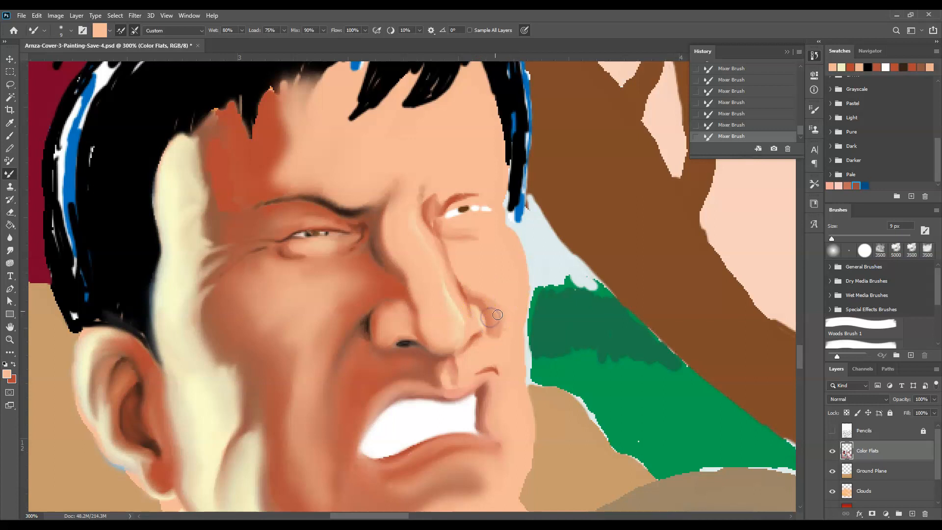
- Refine the blending around the lit eye's lids, inner corner and far cheek, and return the view to 100%
{"action": "left_click", "coordinate": [479, 243]}
{"action": "mouse_move", "coordinate": [454, 334]}
{"action": "left_mouse_down"}
{"action": "mouse_move", "coordinate": [501, 324]}
{"action": "mouse_move", "coordinate": [482, 328]}
{"action": "mouse_move", "coordinate": [472, 332]}
{"action": "mouse_move", "coordinate": [490, 342]}
{"action": "mouse_move", "coordinate": [514, 327]}
{"action": "mouse_move", "coordinate": [486, 351]}
{"action": "mouse_move", "coordinate": [471, 348]}
{"action": "mouse_move", "coordinate": [531, 320]}
{"action": "mouse_move", "coordinate": [503, 323]}
{"action": "mouse_move", "coordinate": [490, 339]}
{"action": "mouse_move", "coordinate": [503, 316]}
{"action": "mouse_move", "coordinate": [509, 323]}
{"action": "mouse_move", "coordinate": [491, 296]}
{"action": "mouse_move", "coordinate": [475, 292]}
{"action": "mouse_move", "coordinate": [491, 308]}
{"action": "left_mouse_up"}
{"action": "left_click_drag", "start_coordinate": [465, 241], "coordinate": [441, 226]}
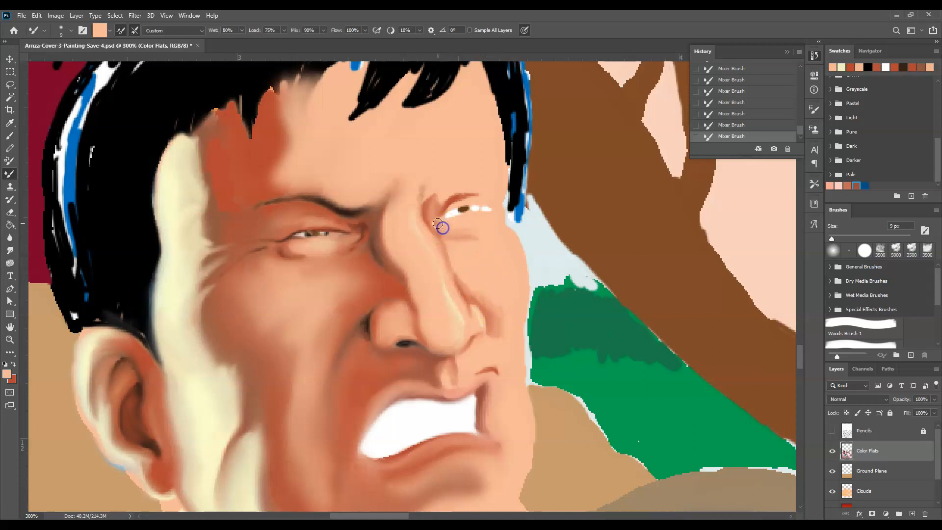
{"action": "mouse_move", "coordinate": [473, 194]}
{"action": "left_mouse_down"}
{"action": "mouse_move", "coordinate": [459, 202]}
{"action": "mouse_move", "coordinate": [483, 195]}
{"action": "left_mouse_up"}
{"action": "mouse_move", "coordinate": [311, 197]}
{"action": "left_mouse_down"}
{"action": "mouse_move", "coordinate": [278, 99]}
{"action": "mouse_move", "coordinate": [286, 185]}
{"action": "mouse_move", "coordinate": [275, 179]}
{"action": "mouse_move", "coordinate": [277, 143]}
{"action": "mouse_move", "coordinate": [302, 133]}
{"action": "mouse_move", "coordinate": [289, 90]}
{"action": "mouse_move", "coordinate": [279, 92]}
{"action": "mouse_move", "coordinate": [286, 174]}
{"action": "mouse_move", "coordinate": [284, 132]}
{"action": "mouse_move", "coordinate": [251, 205]}
{"action": "mouse_move", "coordinate": [218, 199]}
{"action": "mouse_move", "coordinate": [253, 179]}
{"action": "mouse_move", "coordinate": [424, 254]}
{"action": "mouse_move", "coordinate": [440, 286]}
{"action": "mouse_move", "coordinate": [380, 258]}
{"action": "mouse_move", "coordinate": [457, 338]}
{"action": "mouse_move", "coordinate": [484, 322]}
{"action": "left_mouse_up"}
{"action": "key", "text": "ctrl+1"}
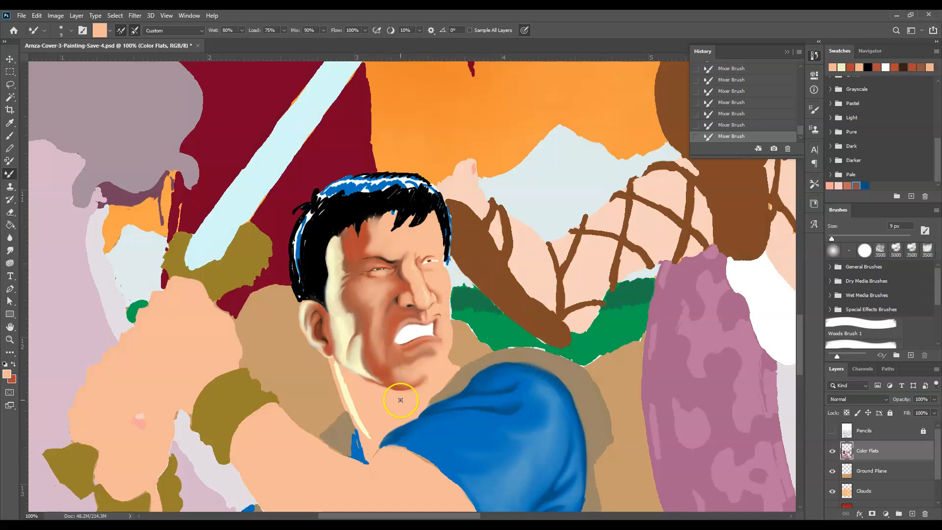
- Sample the brown shadow tone beside the shaded eye and set the Brush tool's size to 9 px
{"action": "left_click", "coordinate": [9, 339]}
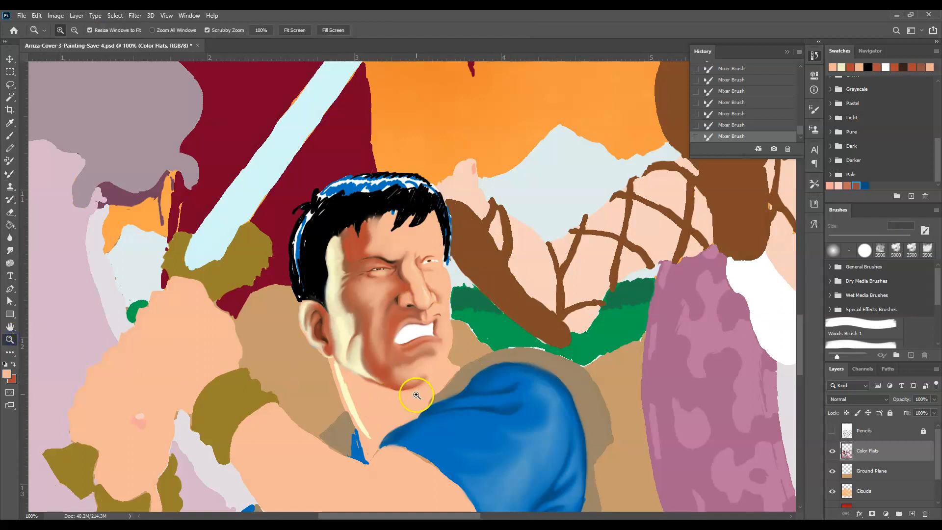
{"action": "left_click", "coordinate": [416, 395]}
{"action": "left_click", "coordinate": [9, 122]}
{"action": "left_click_drag", "start_coordinate": [300, 156], "coordinate": [278, 128]}
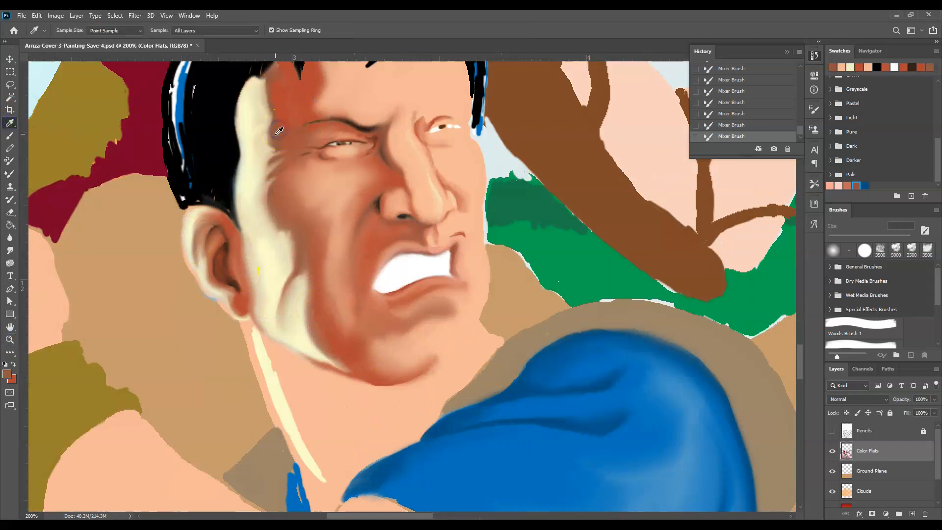
{"action": "left_click", "coordinate": [9, 136]}
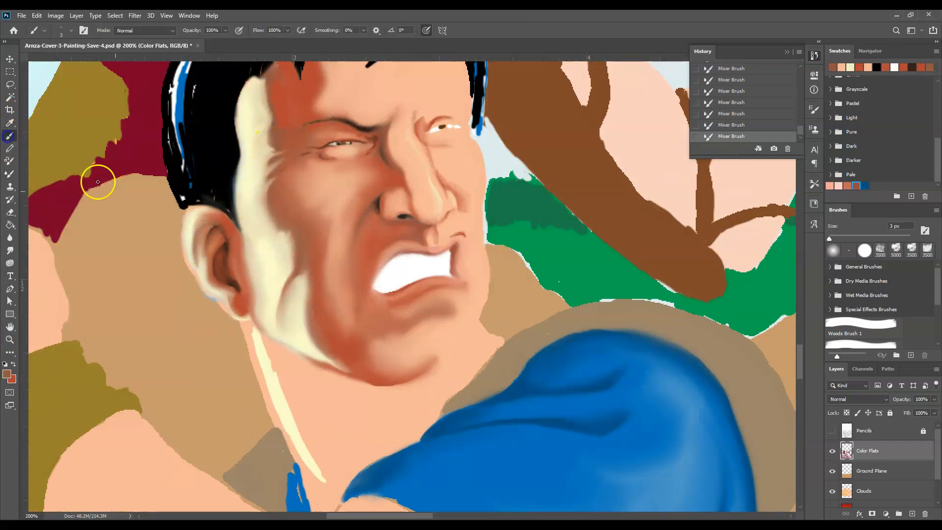
{"action": "left_click", "coordinate": [63, 32]}
{"action": "left_click", "coordinate": [59, 62]}
{"action": "left_click_drag", "start_coordinate": [60, 62], "coordinate": [57, 62]}
- Outline the neck shadow in brown under the jaw and down the neck to the collar, checking it against the Pencils layer
{"action": "left_click", "coordinate": [271, 341]}
{"action": "left_click_drag", "start_coordinate": [272, 347], "coordinate": [286, 391]}
{"action": "left_click_drag", "start_coordinate": [283, 386], "coordinate": [319, 454]}
{"action": "left_click_drag", "start_coordinate": [297, 409], "coordinate": [326, 469]}
{"action": "left_click_drag", "start_coordinate": [275, 353], "coordinate": [281, 366]}
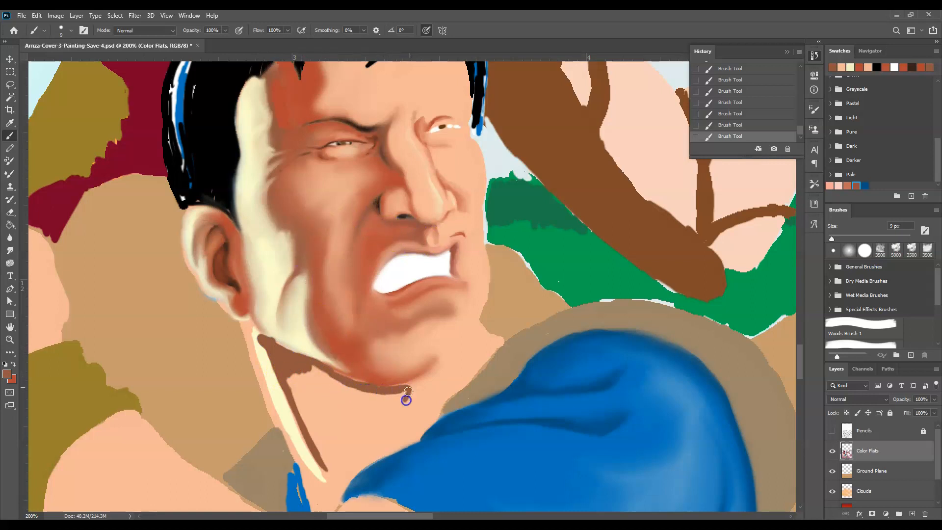
{"action": "left_click_drag", "start_coordinate": [411, 395], "coordinate": [398, 432]}
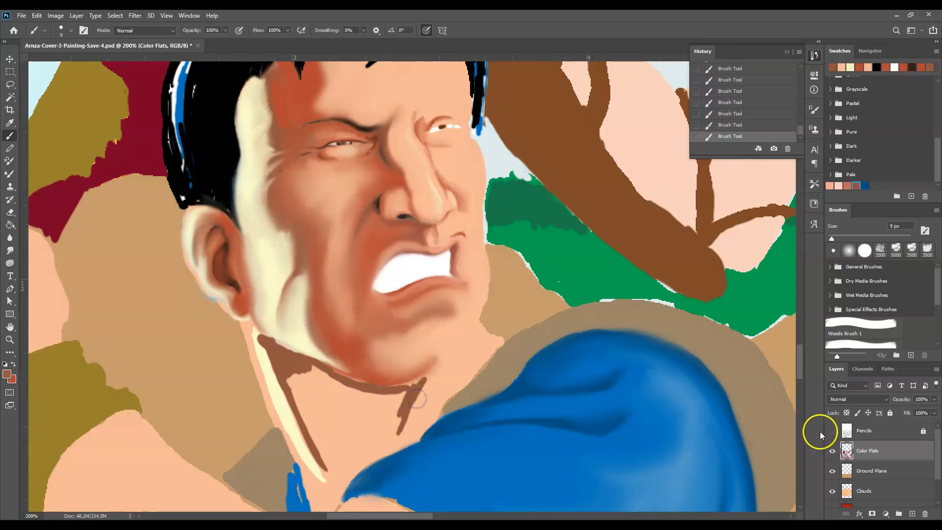
{"action": "left_click", "coordinate": [832, 431]}
{"action": "left_click", "coordinate": [832, 430]}
{"action": "mouse_move", "coordinate": [395, 392]}
{"action": "left_mouse_down"}
{"action": "mouse_move", "coordinate": [361, 451]}
{"action": "mouse_move", "coordinate": [328, 467]}
{"action": "mouse_move", "coordinate": [320, 461]}
{"action": "left_mouse_up"}
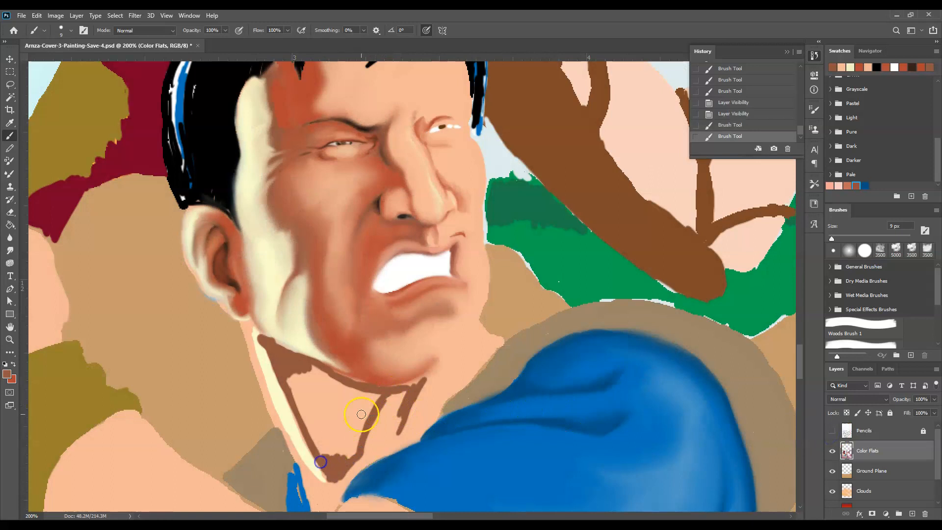
- Sample the reddish-brown face shadow and fill the outlined neck area with the Paint Bucket
{"action": "left_click", "coordinate": [10, 123]}
{"action": "left_click", "coordinate": [370, 247]}
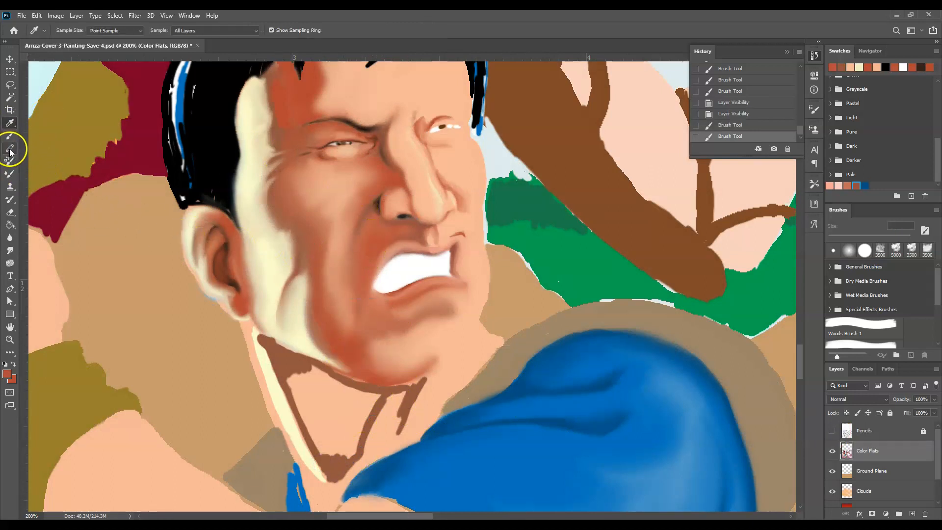
{"action": "left_click", "coordinate": [11, 226]}
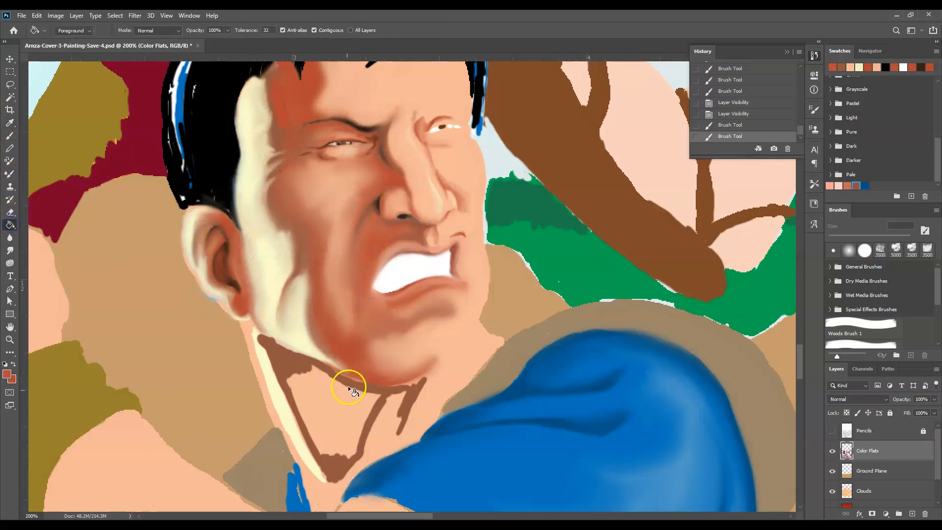
{"action": "left_click", "coordinate": [348, 398]}
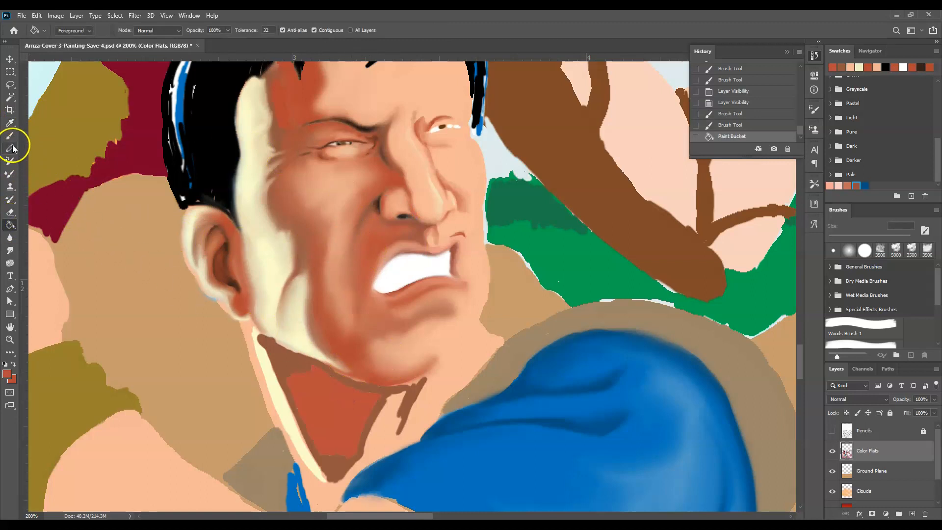
- Enlarge the Mixer Brush to 25 px and blend the brown neck outline into the reddish-brown fill
{"action": "left_click", "coordinate": [10, 174]}
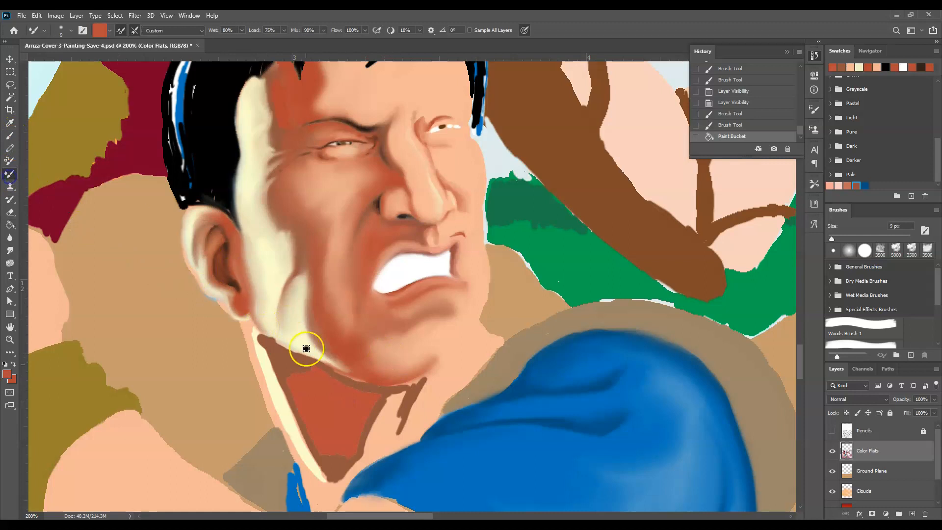
{"action": "left_click", "coordinate": [68, 31]}
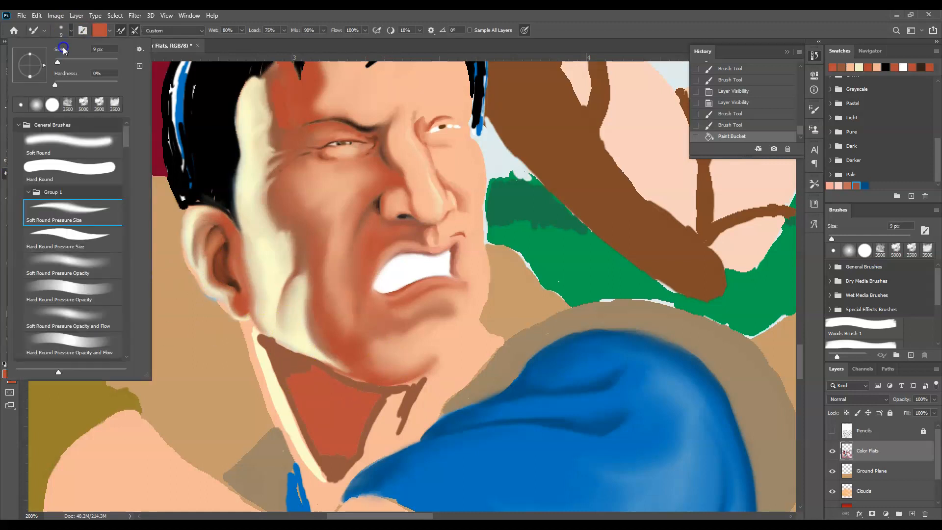
{"action": "left_click", "coordinate": [63, 61]}
{"action": "mouse_move", "coordinate": [293, 377]}
{"action": "left_mouse_down"}
{"action": "mouse_move", "coordinate": [295, 366]}
{"action": "mouse_move", "coordinate": [296, 392]}
{"action": "left_mouse_up"}
{"action": "mouse_move", "coordinate": [295, 379]}
{"action": "left_mouse_down"}
{"action": "mouse_move", "coordinate": [295, 413]}
{"action": "mouse_move", "coordinate": [289, 375]}
{"action": "mouse_move", "coordinate": [322, 453]}
{"action": "mouse_move", "coordinate": [300, 410]}
{"action": "mouse_move", "coordinate": [324, 445]}
{"action": "mouse_move", "coordinate": [347, 457]}
{"action": "mouse_move", "coordinate": [353, 419]}
{"action": "mouse_move", "coordinate": [377, 391]}
{"action": "left_mouse_up"}
{"action": "mouse_move", "coordinate": [285, 357]}
{"action": "left_mouse_down"}
{"action": "mouse_move", "coordinate": [268, 346]}
{"action": "mouse_move", "coordinate": [255, 326]}
{"action": "mouse_move", "coordinate": [276, 360]}
{"action": "mouse_move", "coordinate": [267, 372]}
{"action": "mouse_move", "coordinate": [252, 337]}
{"action": "left_mouse_up"}
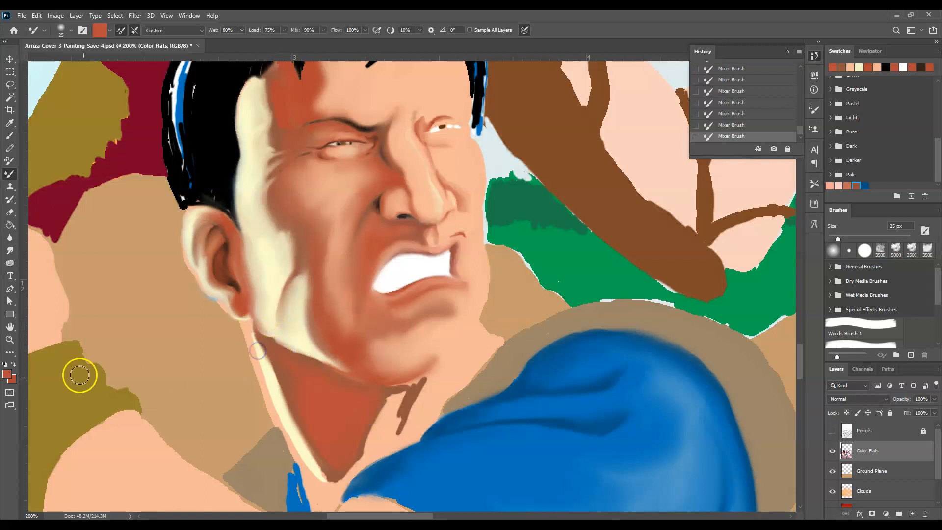
- Sample the cream neck highlight and blend it along the back edge of the neck and the jaw with the Mixer Brush
{"action": "left_click", "coordinate": [10, 123]}
{"action": "left_click", "coordinate": [270, 383]}
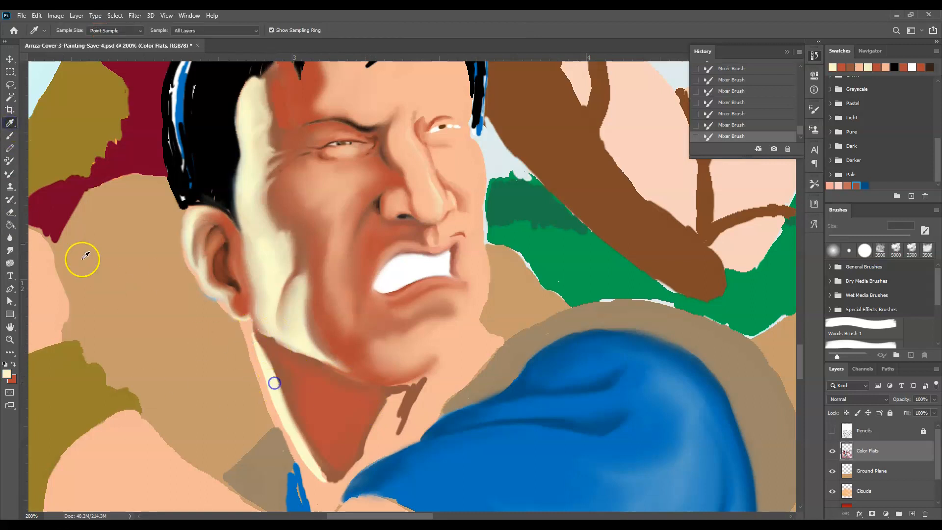
{"action": "left_click", "coordinate": [8, 137]}
{"action": "left_click", "coordinate": [9, 175]}
{"action": "left_click_drag", "start_coordinate": [254, 336], "coordinate": [263, 358]}
{"action": "mouse_move", "coordinate": [249, 325]}
{"action": "left_mouse_down"}
{"action": "mouse_move", "coordinate": [314, 454]}
{"action": "mouse_move", "coordinate": [283, 406]}
{"action": "mouse_move", "coordinate": [298, 441]}
{"action": "mouse_move", "coordinate": [330, 484]}
{"action": "mouse_move", "coordinate": [280, 416]}
{"action": "mouse_move", "coordinate": [283, 378]}
{"action": "mouse_move", "coordinate": [322, 467]}
{"action": "mouse_move", "coordinate": [316, 456]}
{"action": "mouse_move", "coordinate": [358, 389]}
{"action": "mouse_move", "coordinate": [275, 347]}
{"action": "mouse_move", "coordinate": [304, 357]}
{"action": "mouse_move", "coordinate": [290, 339]}
{"action": "mouse_move", "coordinate": [300, 340]}
{"action": "mouse_move", "coordinate": [275, 339]}
{"action": "mouse_move", "coordinate": [258, 280]}
{"action": "mouse_move", "coordinate": [263, 321]}
{"action": "mouse_move", "coordinate": [264, 309]}
{"action": "mouse_move", "coordinate": [288, 334]}
{"action": "mouse_move", "coordinate": [263, 324]}
{"action": "mouse_move", "coordinate": [338, 372]}
{"action": "mouse_move", "coordinate": [319, 354]}
{"action": "mouse_move", "coordinate": [378, 375]}
{"action": "mouse_move", "coordinate": [405, 354]}
{"action": "mouse_move", "coordinate": [303, 324]}
{"action": "mouse_move", "coordinate": [268, 296]}
{"action": "mouse_move", "coordinate": [268, 315]}
{"action": "mouse_move", "coordinate": [257, 293]}
{"action": "mouse_move", "coordinate": [272, 280]}
{"action": "mouse_move", "coordinate": [261, 276]}
{"action": "mouse_move", "coordinate": [258, 251]}
{"action": "left_mouse_up"}
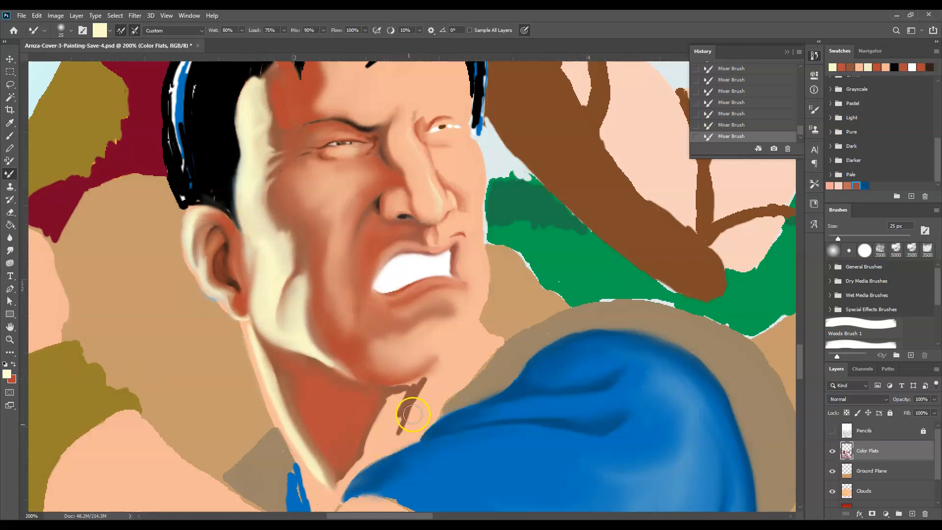
{"action": "left_click_drag", "start_coordinate": [354, 455], "coordinate": [333, 478]}
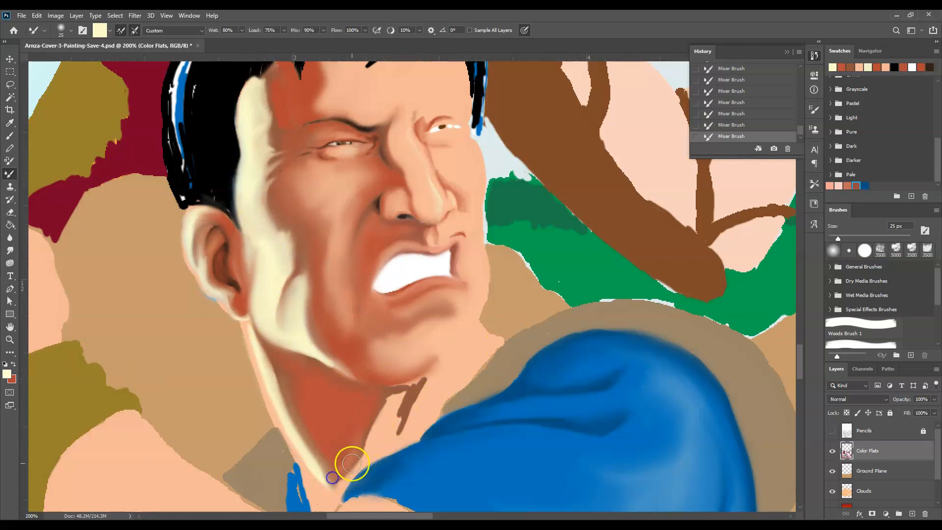
- Switch back to the reddish-brown color and blend the neck shadow's lower tip and the brown stroke below the chin
{"action": "left_click", "coordinate": [13, 364]}
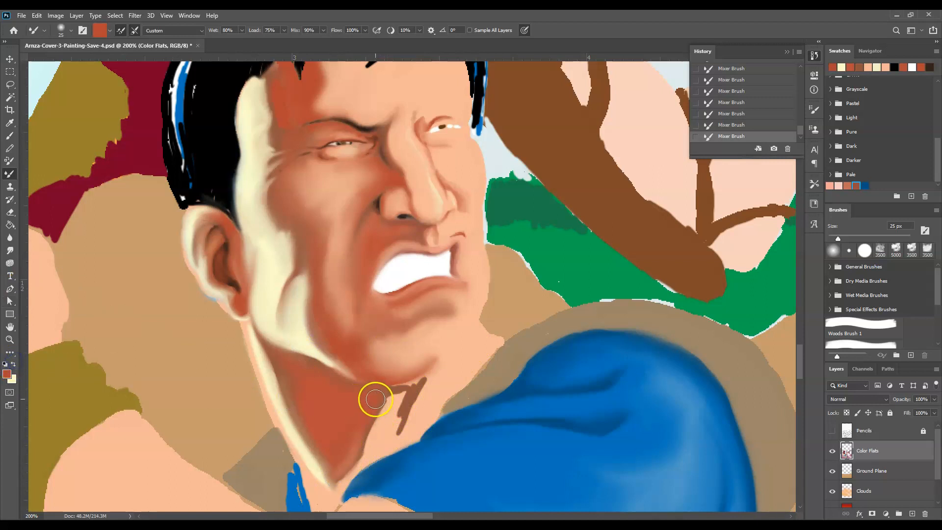
{"action": "mouse_move", "coordinate": [345, 467]}
{"action": "left_mouse_down"}
{"action": "mouse_move", "coordinate": [356, 423]}
{"action": "mouse_move", "coordinate": [335, 465]}
{"action": "mouse_move", "coordinate": [303, 428]}
{"action": "mouse_move", "coordinate": [334, 471]}
{"action": "mouse_move", "coordinate": [320, 455]}
{"action": "mouse_move", "coordinate": [309, 456]}
{"action": "mouse_move", "coordinate": [314, 467]}
{"action": "mouse_move", "coordinate": [330, 481]}
{"action": "left_mouse_up"}
{"action": "mouse_move", "coordinate": [386, 397]}
{"action": "left_mouse_down"}
{"action": "mouse_move", "coordinate": [418, 383]}
{"action": "mouse_move", "coordinate": [395, 424]}
{"action": "mouse_move", "coordinate": [410, 412]}
{"action": "mouse_move", "coordinate": [404, 440]}
{"action": "mouse_move", "coordinate": [421, 392]}
{"action": "mouse_move", "coordinate": [396, 440]}
{"action": "mouse_move", "coordinate": [408, 423]}
{"action": "mouse_move", "coordinate": [404, 397]}
{"action": "mouse_move", "coordinate": [404, 434]}
{"action": "mouse_move", "coordinate": [425, 401]}
{"action": "mouse_move", "coordinate": [392, 428]}
{"action": "mouse_move", "coordinate": [430, 393]}
{"action": "mouse_move", "coordinate": [397, 412]}
{"action": "left_mouse_up"}
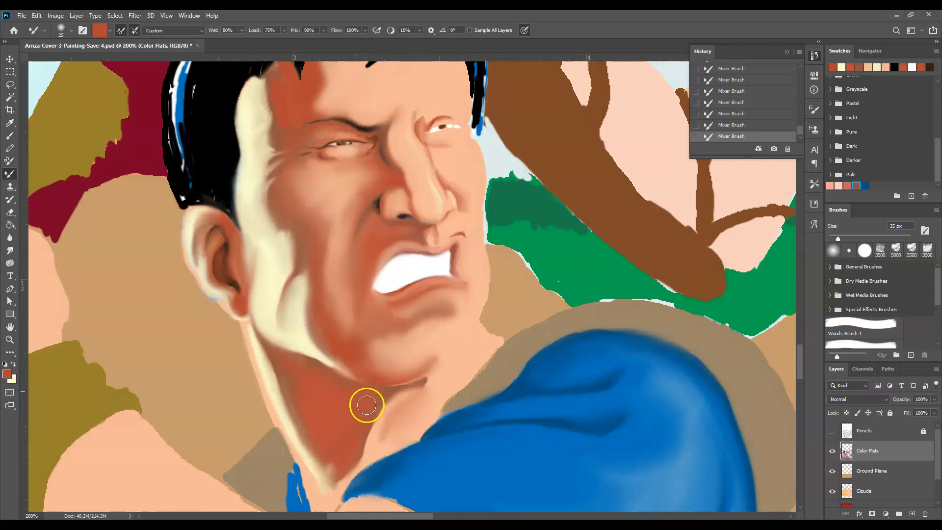
- Sample the light neck skin tone and paint it over the front of the neck below the chin with the Brush tool
{"action": "left_click", "coordinate": [9, 122]}
{"action": "left_click", "coordinate": [462, 354]}
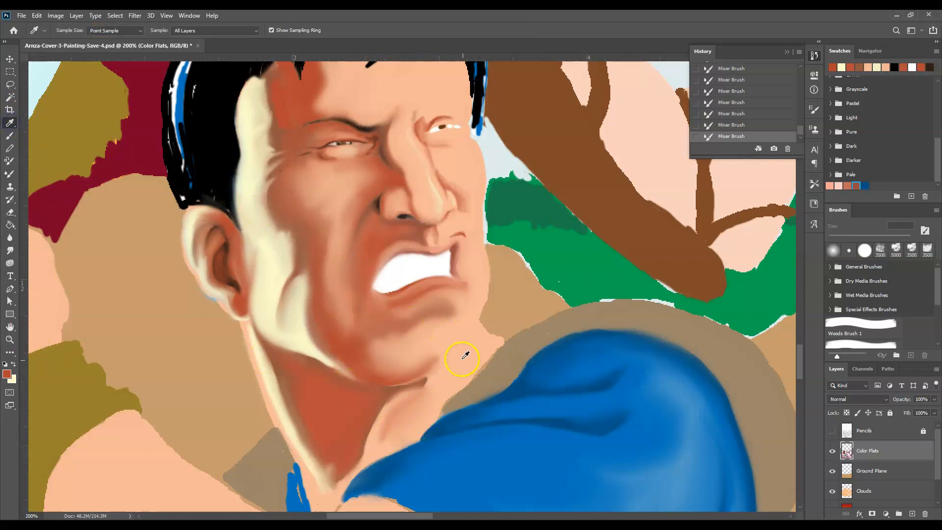
{"action": "left_click", "coordinate": [10, 136]}
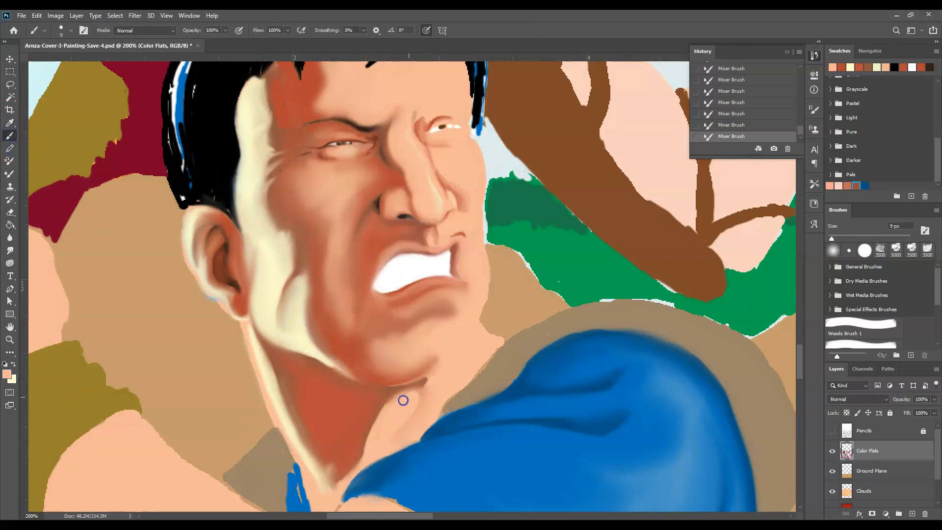
{"action": "mouse_move", "coordinate": [398, 434]}
{"action": "left_mouse_down"}
{"action": "mouse_move", "coordinate": [370, 450]}
{"action": "mouse_move", "coordinate": [404, 430]}
{"action": "left_mouse_up"}
{"action": "left_click_drag", "start_coordinate": [408, 427], "coordinate": [417, 392]}
{"action": "left_click_drag", "start_coordinate": [472, 343], "coordinate": [427, 396]}
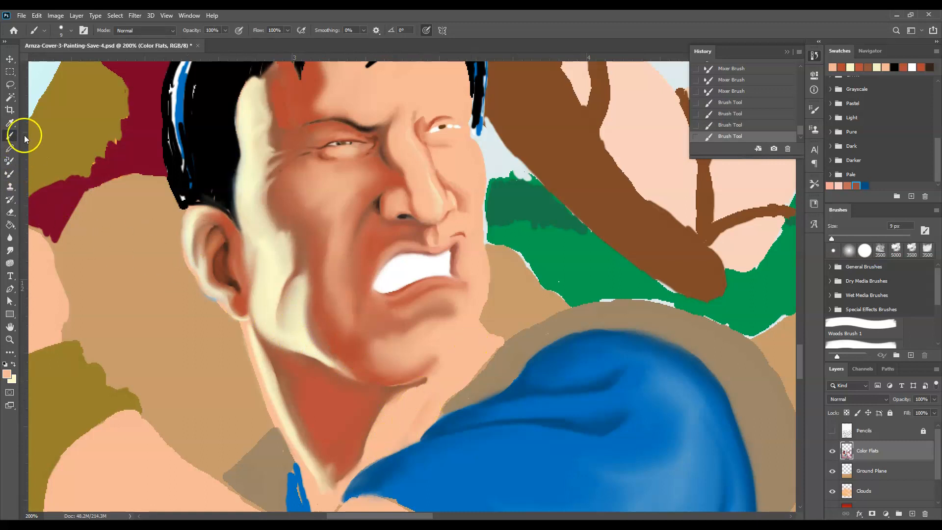
- Blend the front of the neck and the shadow edge under the chin with the Mixer Brush
{"action": "left_click", "coordinate": [9, 172]}
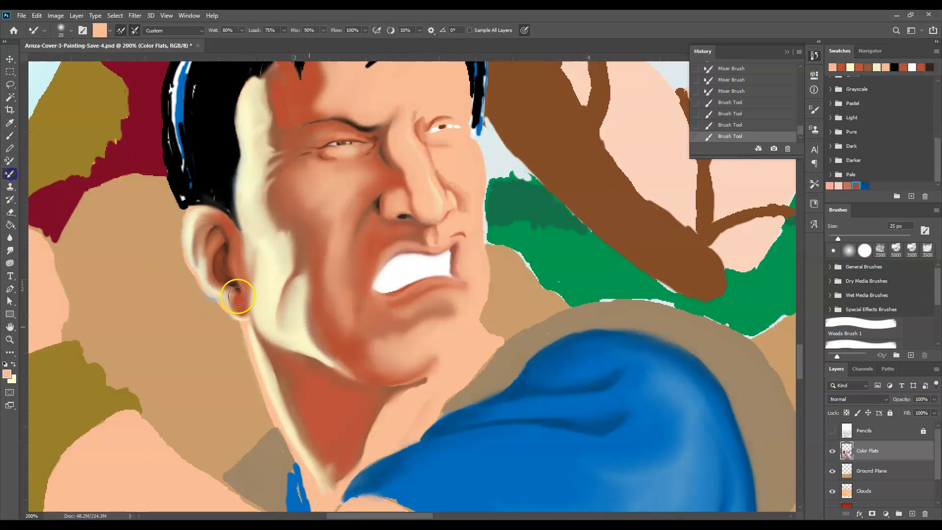
{"action": "mouse_move", "coordinate": [429, 391]}
{"action": "left_mouse_down"}
{"action": "mouse_move", "coordinate": [397, 432]}
{"action": "mouse_move", "coordinate": [419, 391]}
{"action": "mouse_move", "coordinate": [396, 406]}
{"action": "mouse_move", "coordinate": [364, 454]}
{"action": "left_mouse_up"}
{"action": "mouse_move", "coordinate": [388, 402]}
{"action": "left_mouse_down"}
{"action": "mouse_move", "coordinate": [398, 418]}
{"action": "mouse_move", "coordinate": [433, 379]}
{"action": "left_mouse_up"}
{"action": "mouse_move", "coordinate": [431, 382]}
{"action": "left_mouse_down"}
{"action": "mouse_move", "coordinate": [410, 390]}
{"action": "mouse_move", "coordinate": [446, 376]}
{"action": "mouse_move", "coordinate": [429, 388]}
{"action": "mouse_move", "coordinate": [435, 383]}
{"action": "mouse_move", "coordinate": [406, 378]}
{"action": "mouse_move", "coordinate": [410, 387]}
{"action": "mouse_move", "coordinate": [385, 387]}
{"action": "mouse_move", "coordinate": [404, 383]}
{"action": "mouse_move", "coordinate": [374, 374]}
{"action": "mouse_move", "coordinate": [403, 379]}
{"action": "mouse_move", "coordinate": [395, 382]}
{"action": "mouse_move", "coordinate": [448, 379]}
{"action": "left_mouse_up"}
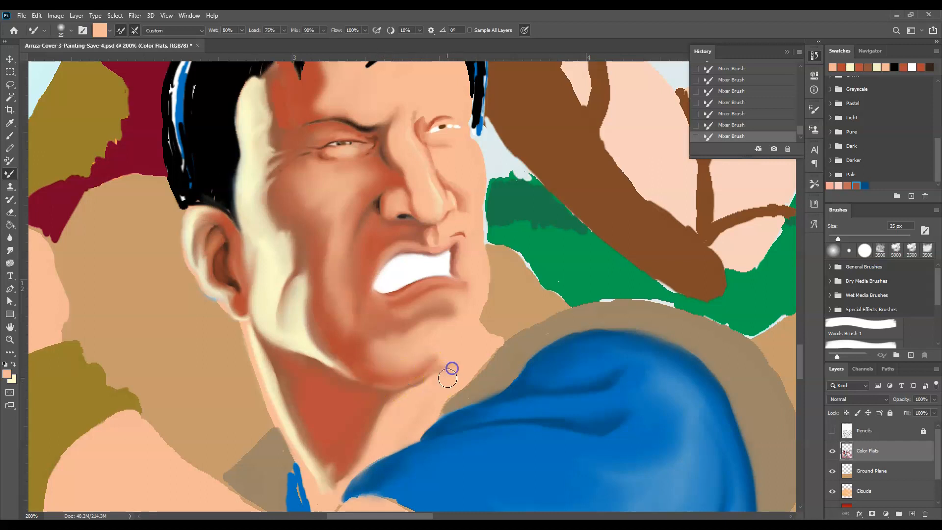
- Blend light skin tone into the shadows below the lower lip, across the chin and at the far mouth corner
{"action": "mouse_move", "coordinate": [447, 317]}
{"action": "left_mouse_down"}
{"action": "mouse_move", "coordinate": [484, 269]}
{"action": "mouse_move", "coordinate": [393, 330]}
{"action": "mouse_move", "coordinate": [402, 334]}
{"action": "left_mouse_up"}
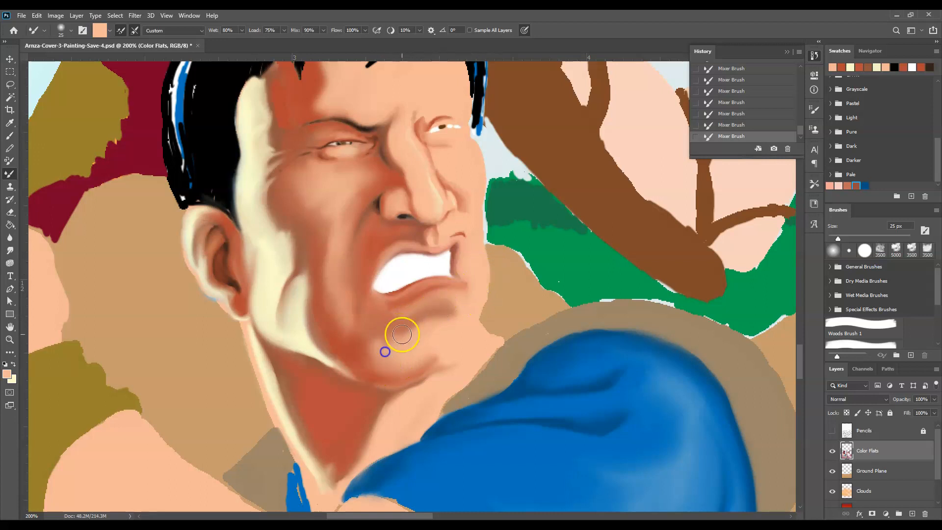
{"action": "mouse_move", "coordinate": [456, 296]}
{"action": "left_mouse_down"}
{"action": "mouse_move", "coordinate": [356, 310]}
{"action": "mouse_move", "coordinate": [414, 325]}
{"action": "mouse_move", "coordinate": [361, 367]}
{"action": "mouse_move", "coordinate": [364, 345]}
{"action": "mouse_move", "coordinate": [383, 337]}
{"action": "left_mouse_up"}
{"action": "mouse_move", "coordinate": [381, 373]}
{"action": "left_mouse_down"}
{"action": "mouse_move", "coordinate": [393, 339]}
{"action": "mouse_move", "coordinate": [377, 366]}
{"action": "mouse_move", "coordinate": [387, 367]}
{"action": "left_mouse_up"}
{"action": "left_click_drag", "start_coordinate": [463, 268], "coordinate": [462, 295]}
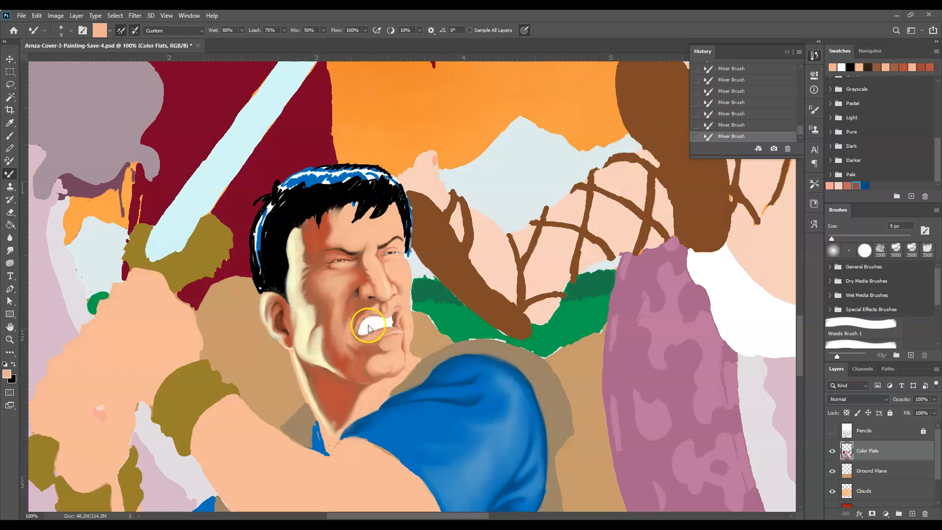
- Compare the painted face, neck and unpainted arms with the Pencils layer shown and hidden
{"action": "left_click_drag", "start_coordinate": [391, 323], "coordinate": [373, 326]}
{"action": "left_click_drag", "start_coordinate": [437, 301], "coordinate": [462, 276]}
{"action": "left_click", "coordinate": [832, 431]}
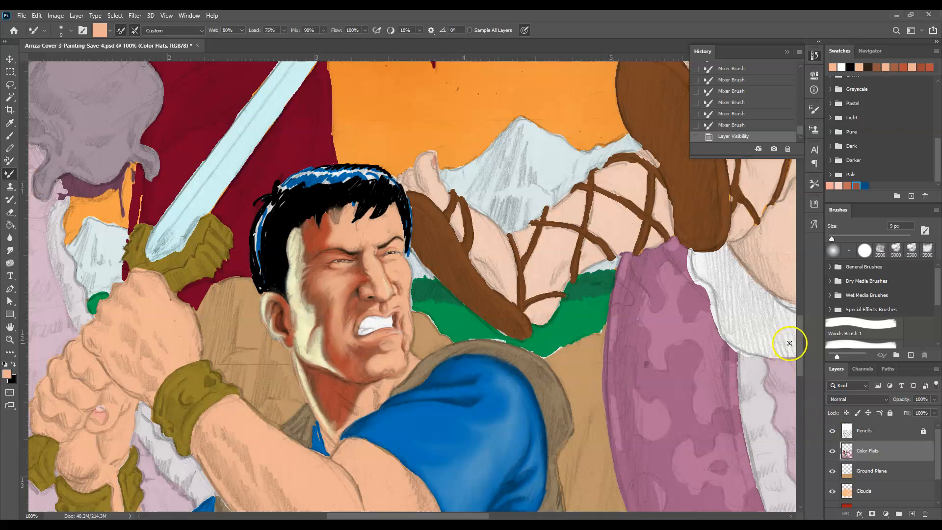
{"action": "left_click_drag", "start_coordinate": [801, 357], "coordinate": [802, 366]}
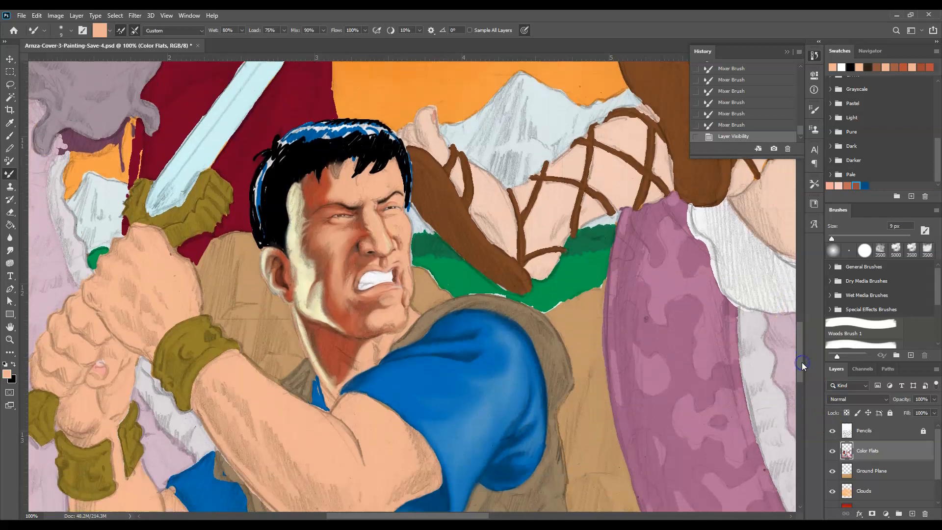
{"action": "left_click", "coordinate": [832, 432]}
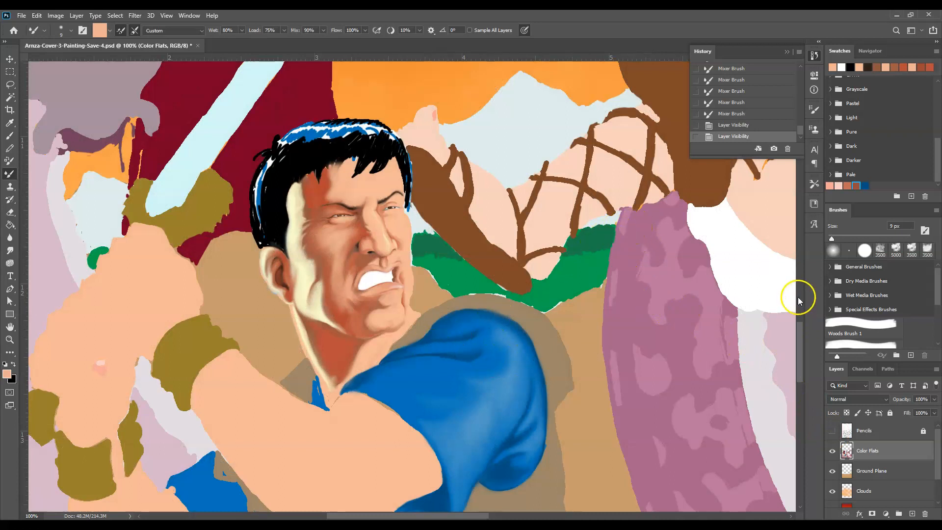
{"action": "left_click_drag", "start_coordinate": [797, 339], "coordinate": [800, 348]}
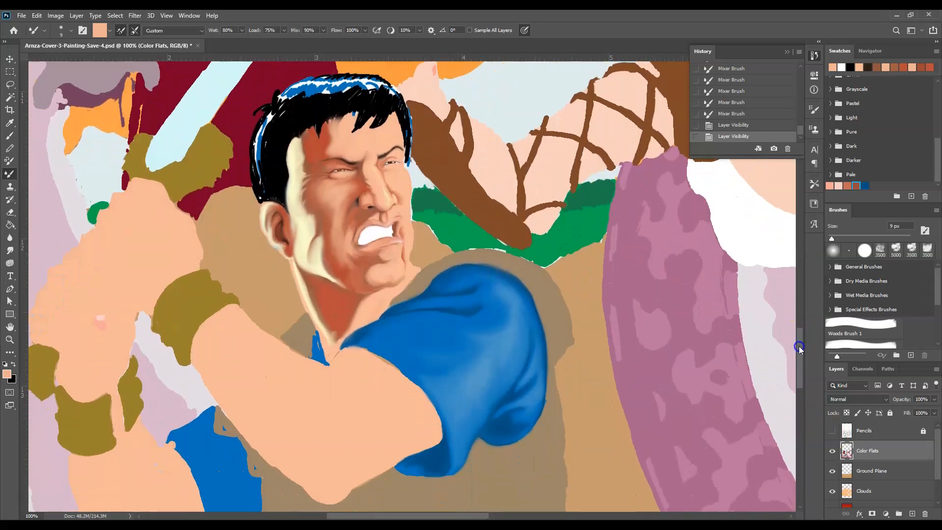